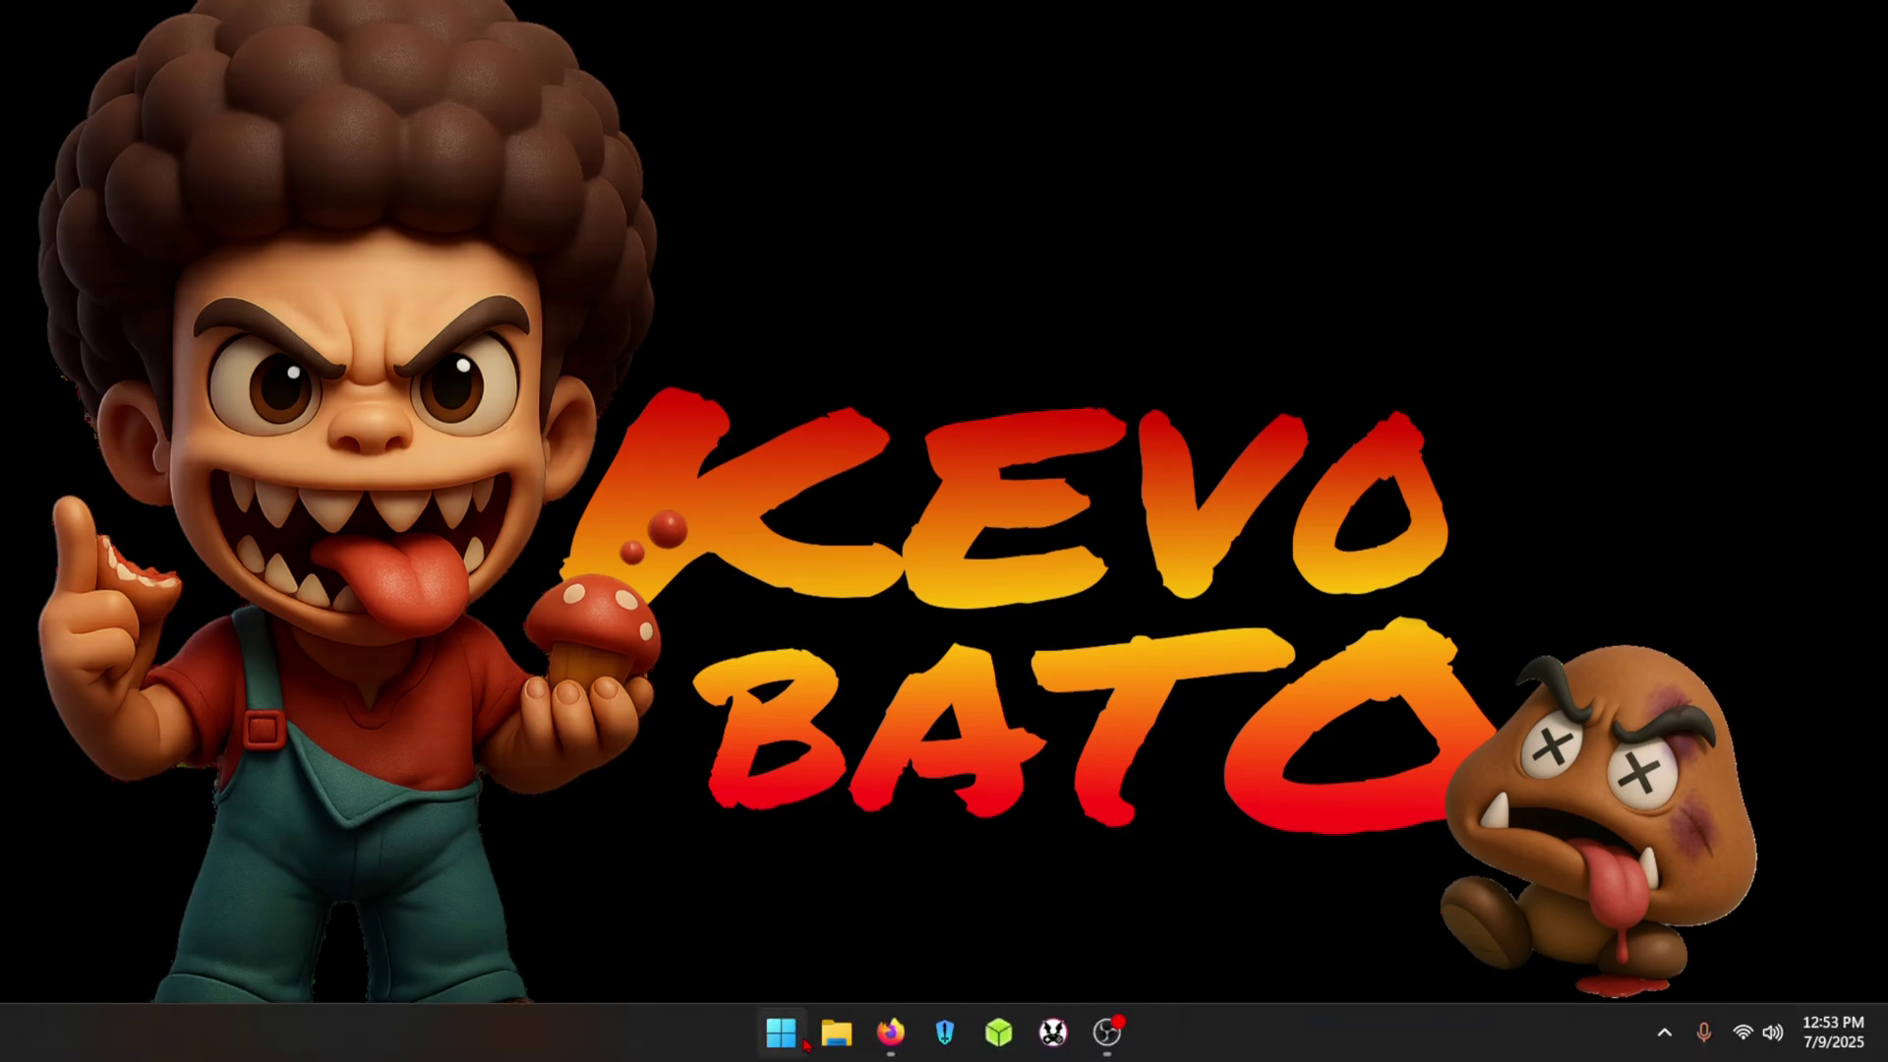
# Launch Discord and open your own Hyperbat theme thread in by-users-sharing-repository.
pyautogui.click(755, 423)
pyautogui.scroll(-4, 207, 374)
pyautogui.moveTo(233, 335)
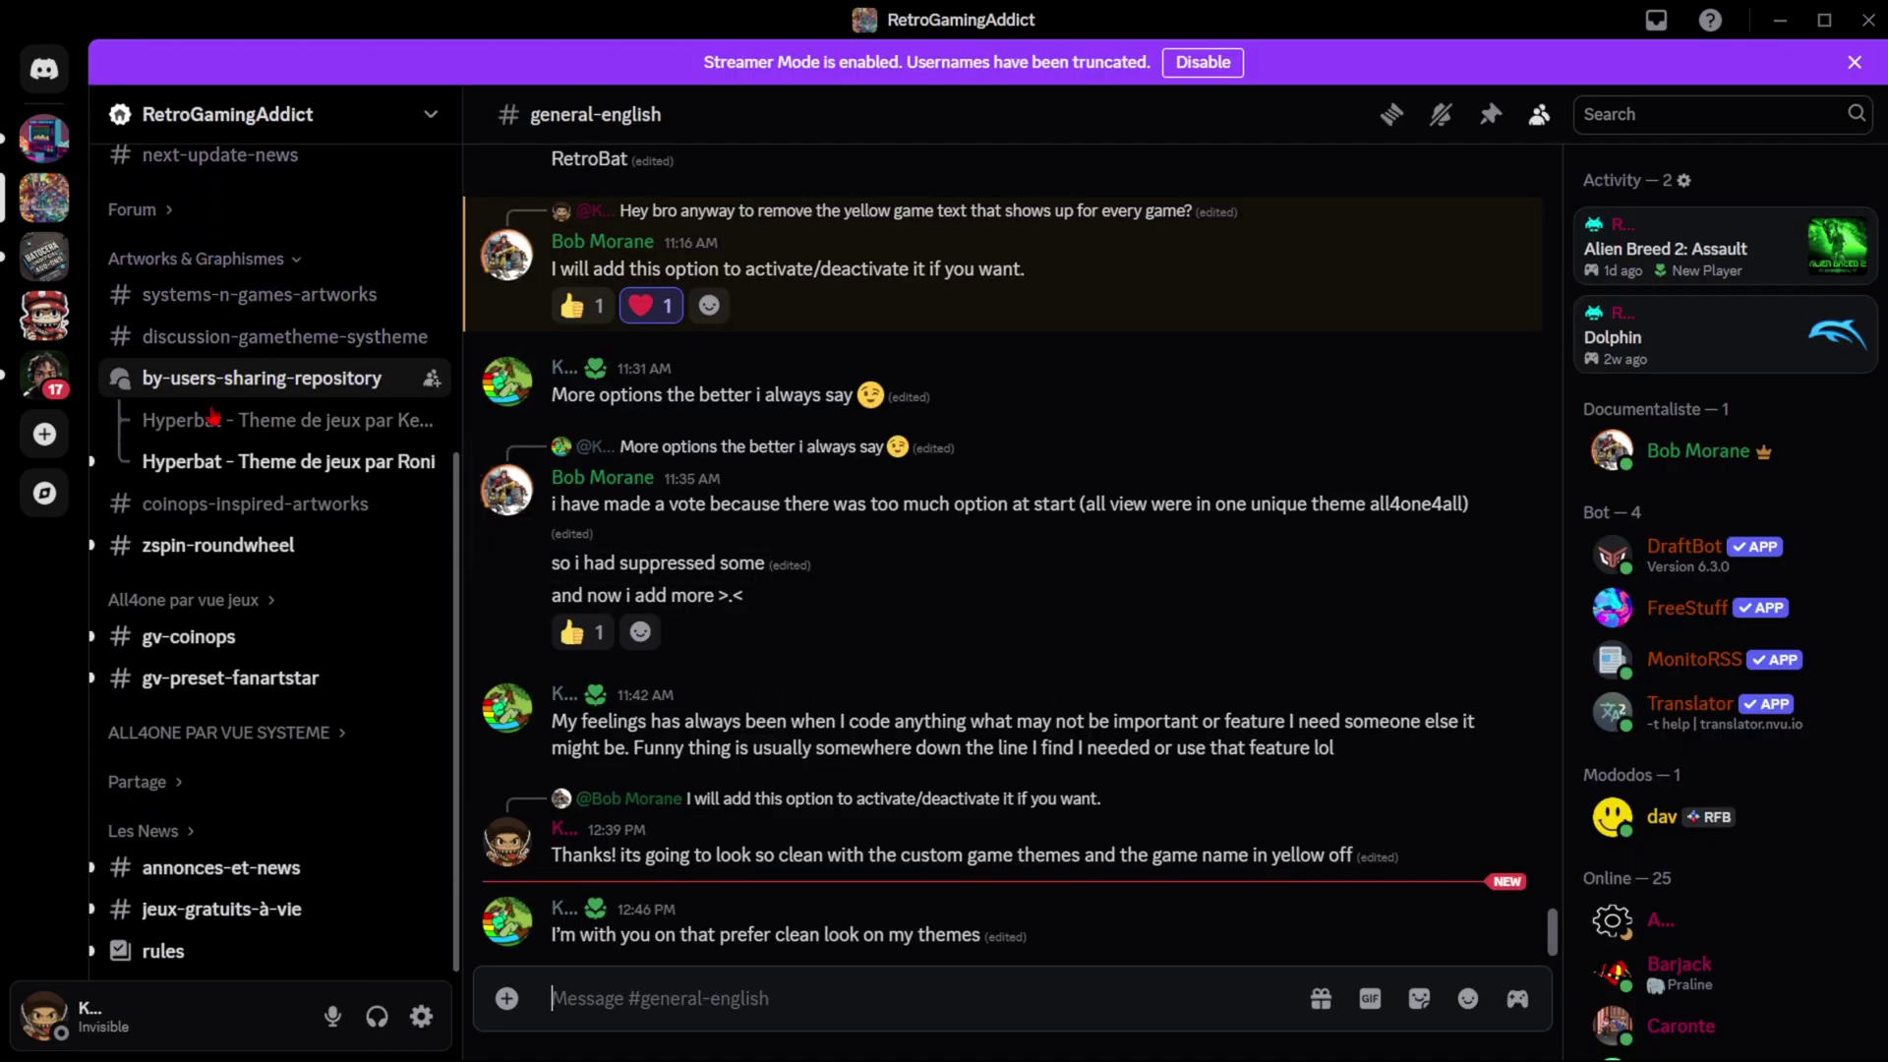
pyautogui.click(378, 472)
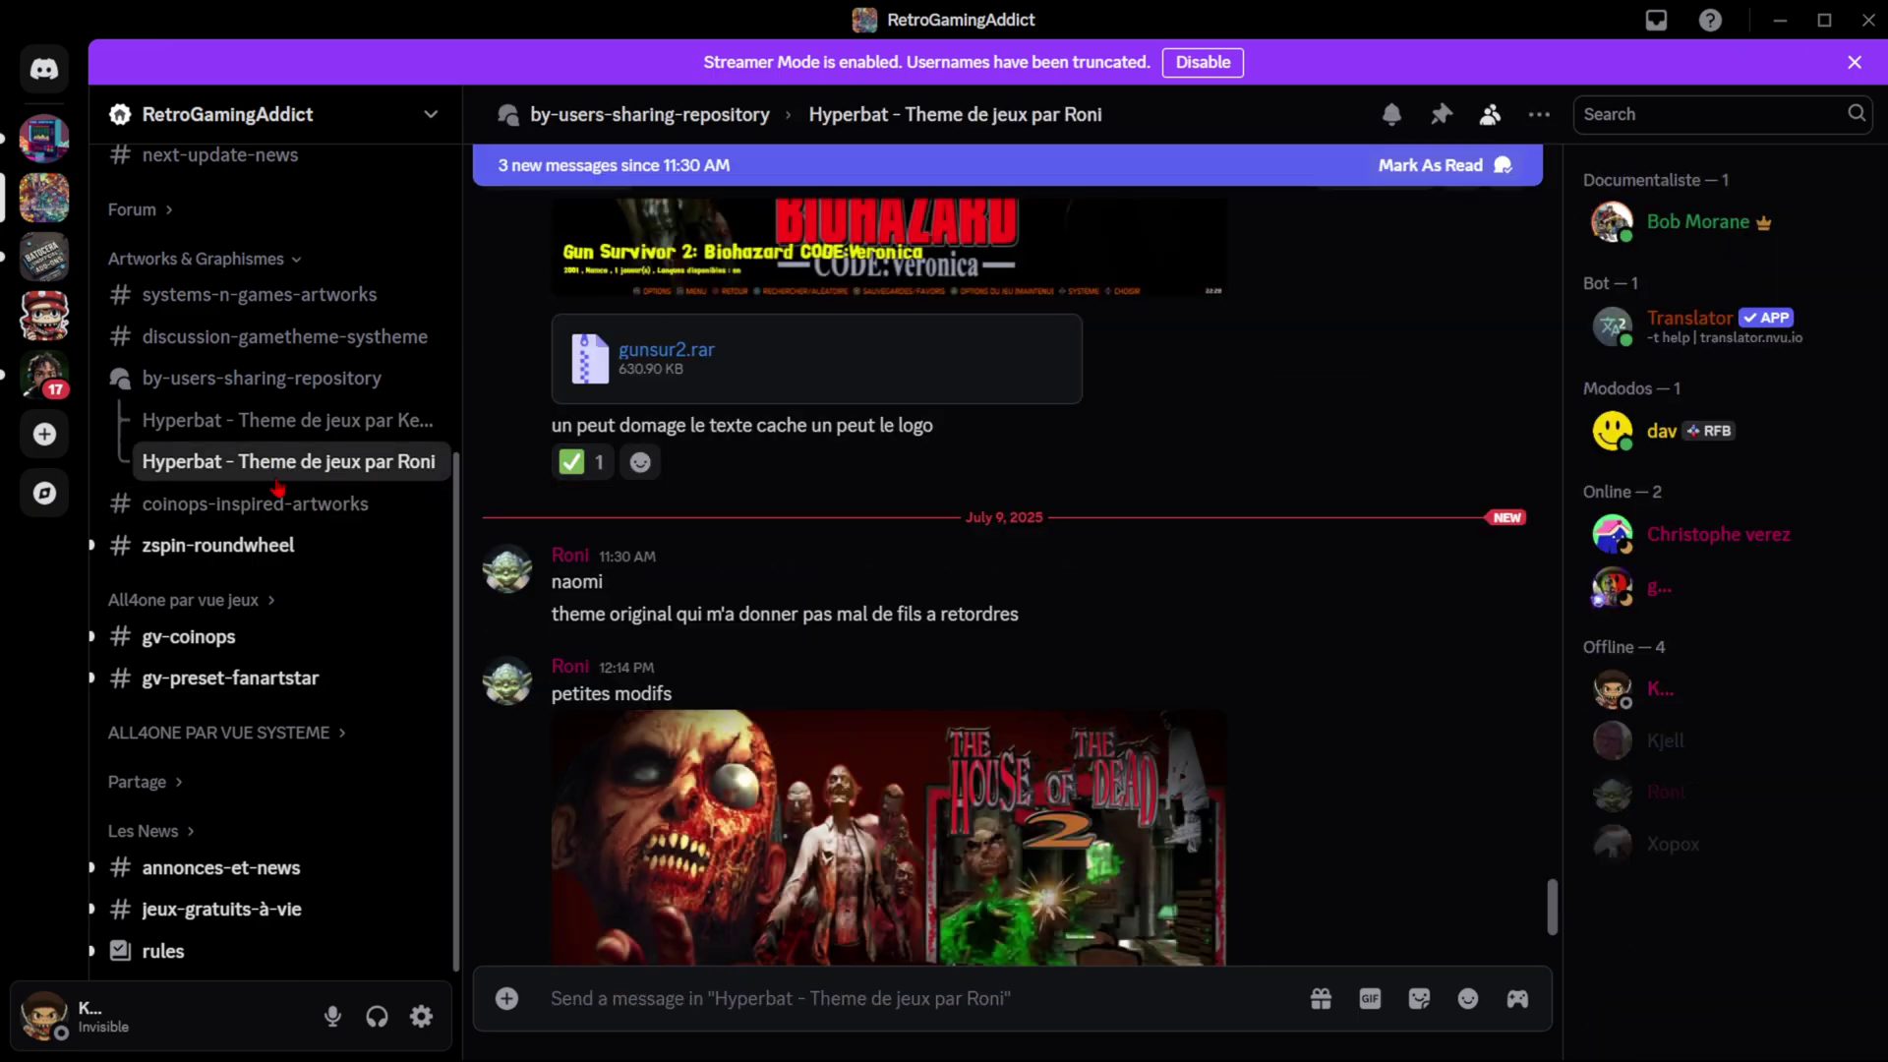
pyautogui.click(371, 423)
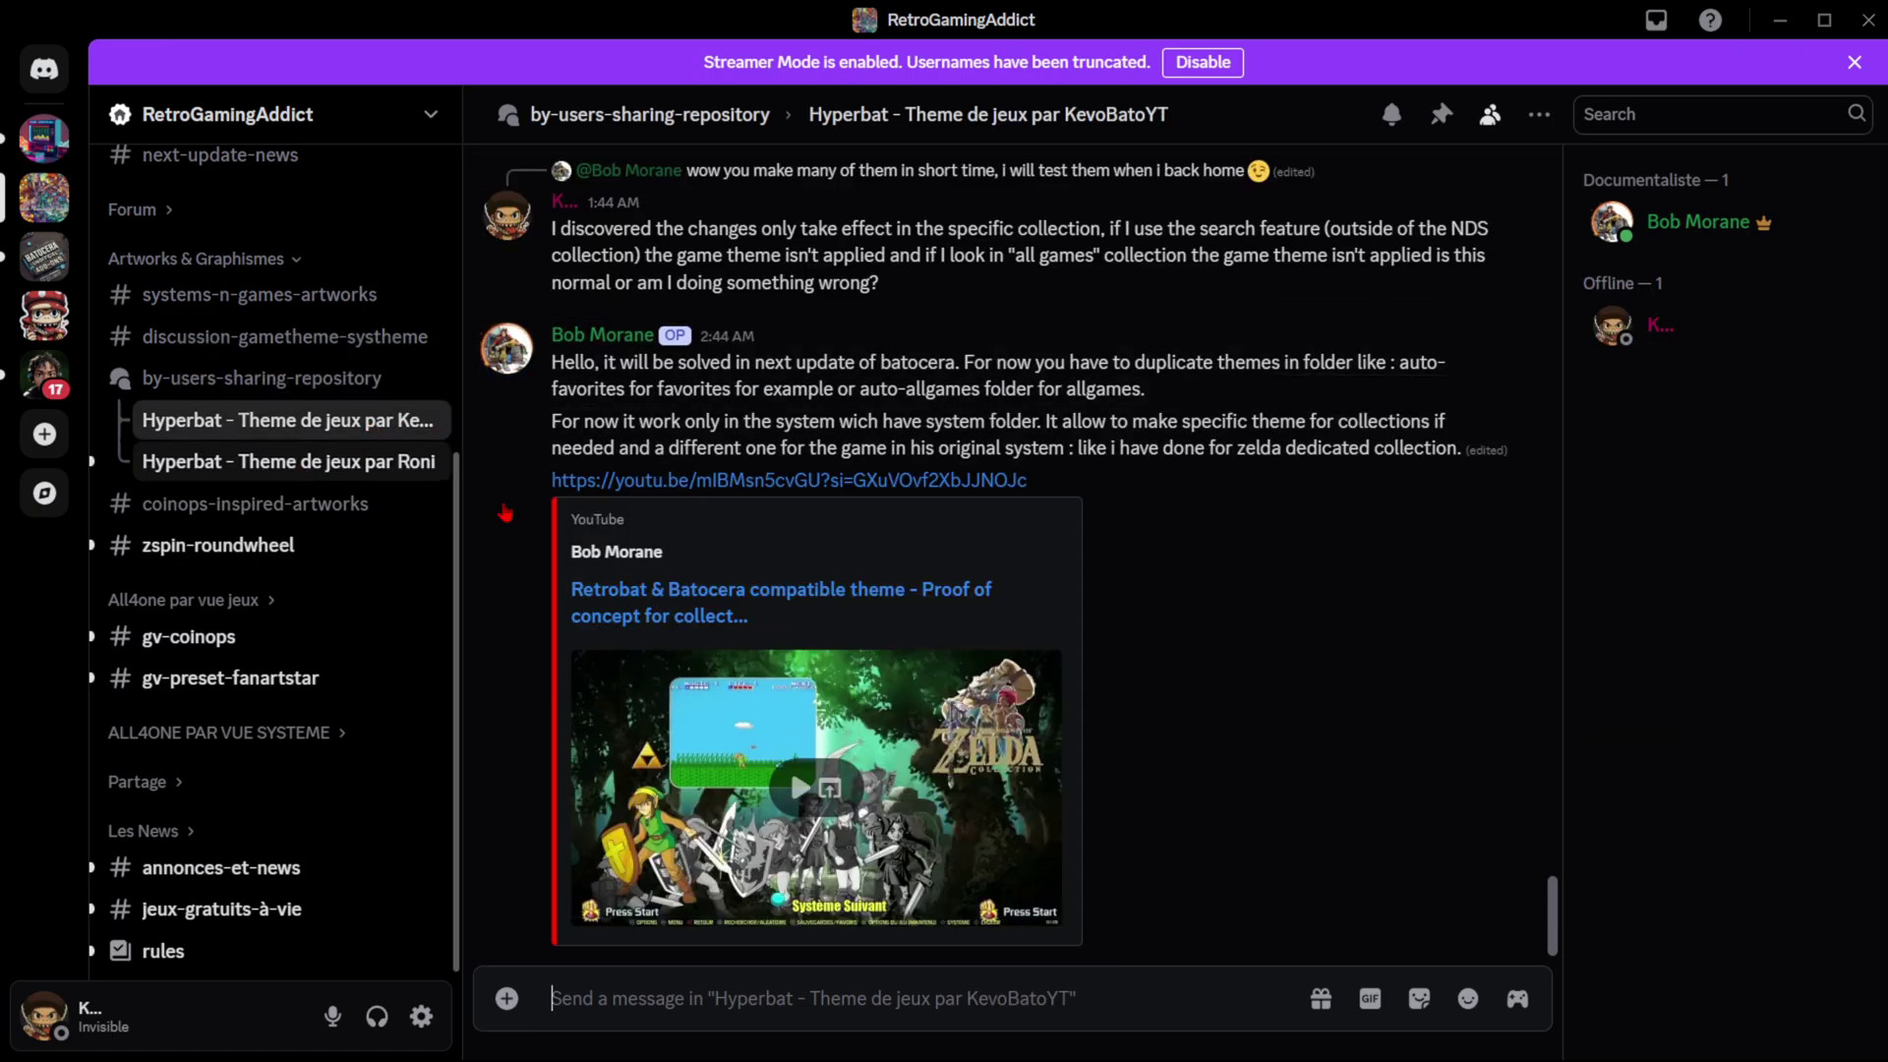
# Scroll through the thread's Pokémon NDS theme posts and .7z downloads, then minimize Discord.
pyautogui.scroll(10, 1024, 622)
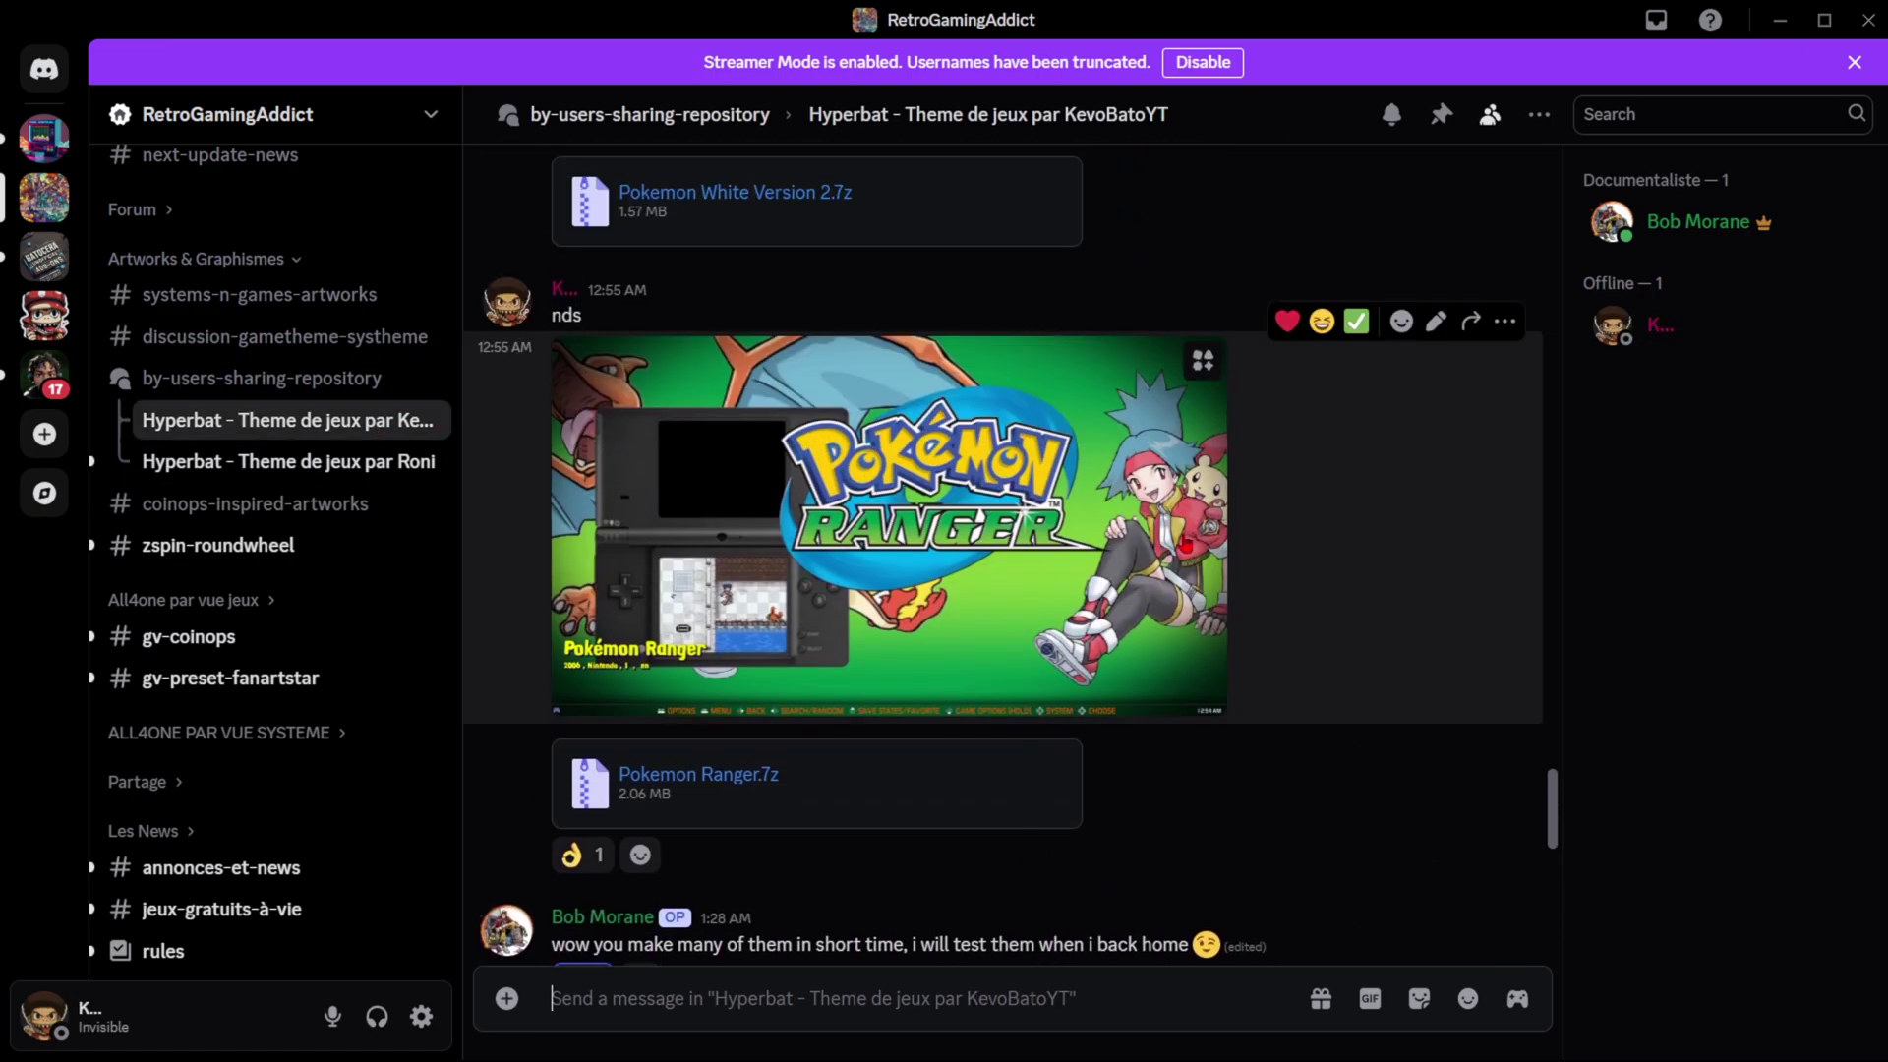
pyautogui.scroll(8, 1024, 621)
pyautogui.scroll(10, 1013, 586)
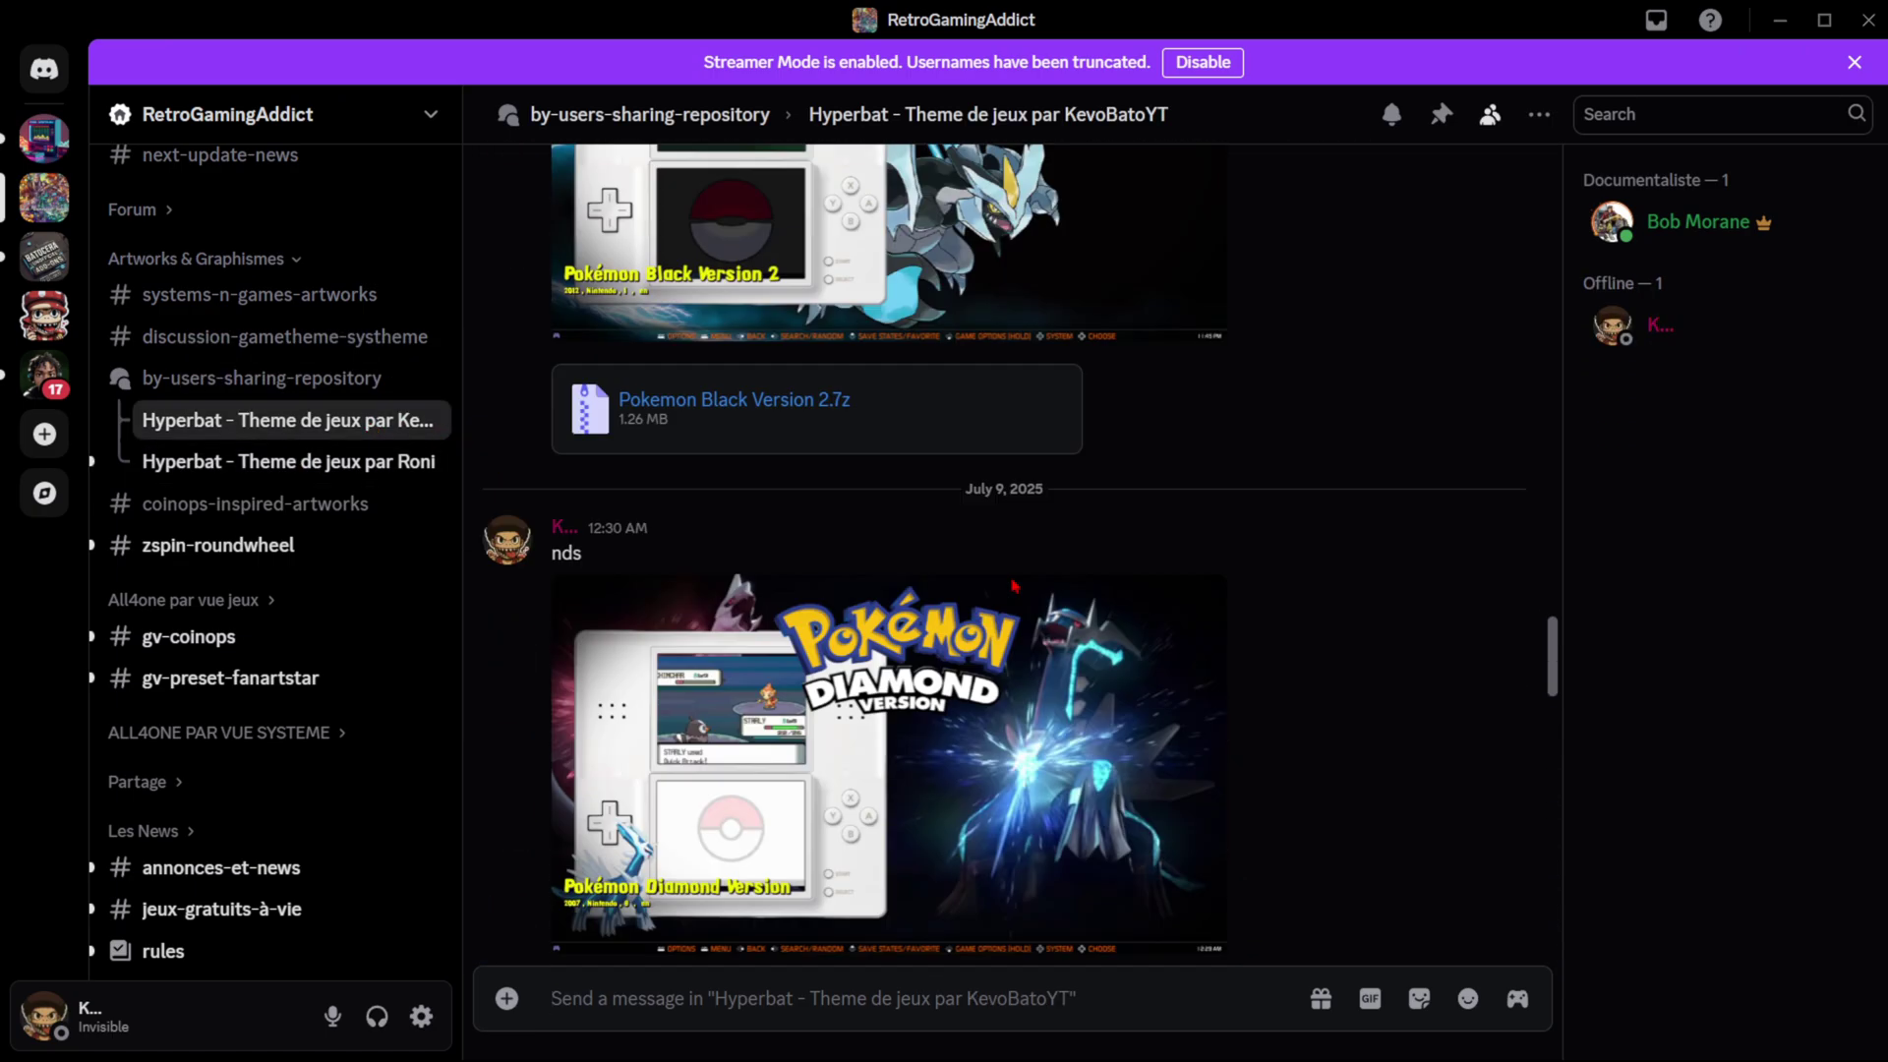
pyautogui.scroll(-8, 1061, 544)
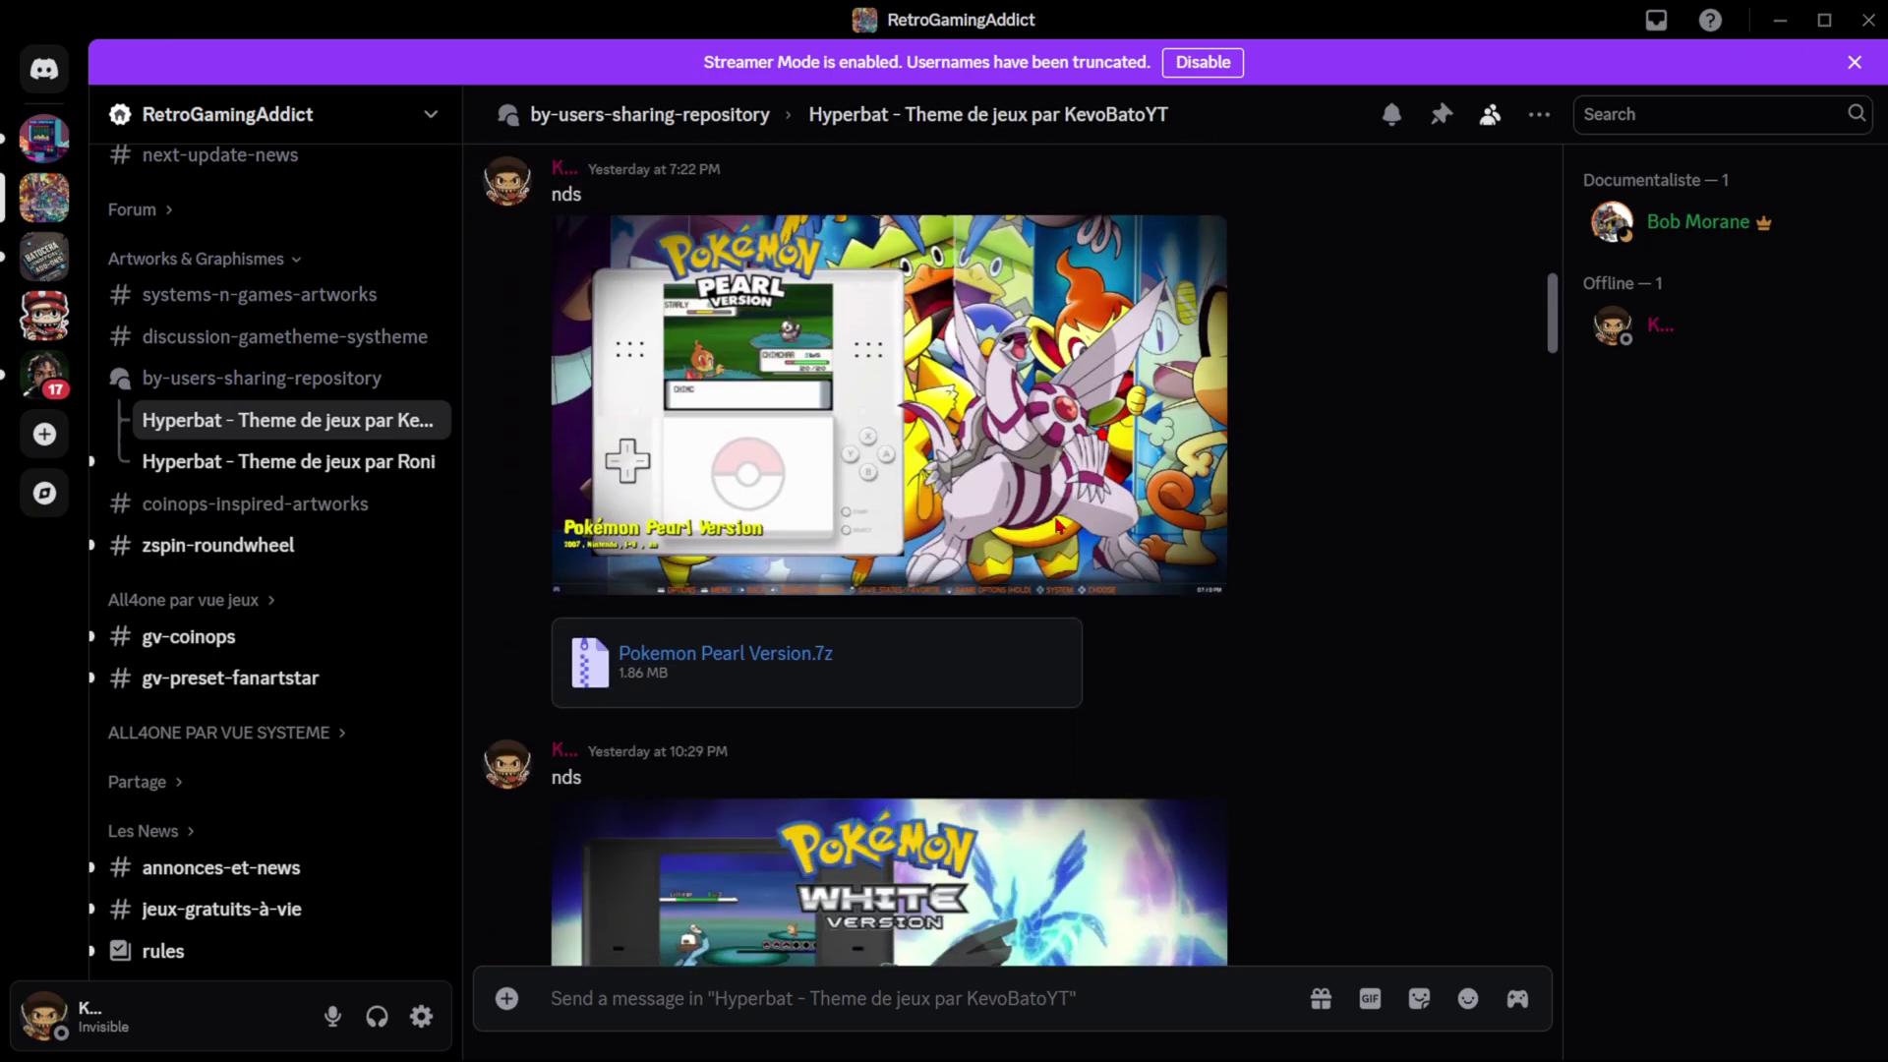
pyautogui.scroll(-10, 1010, 625)
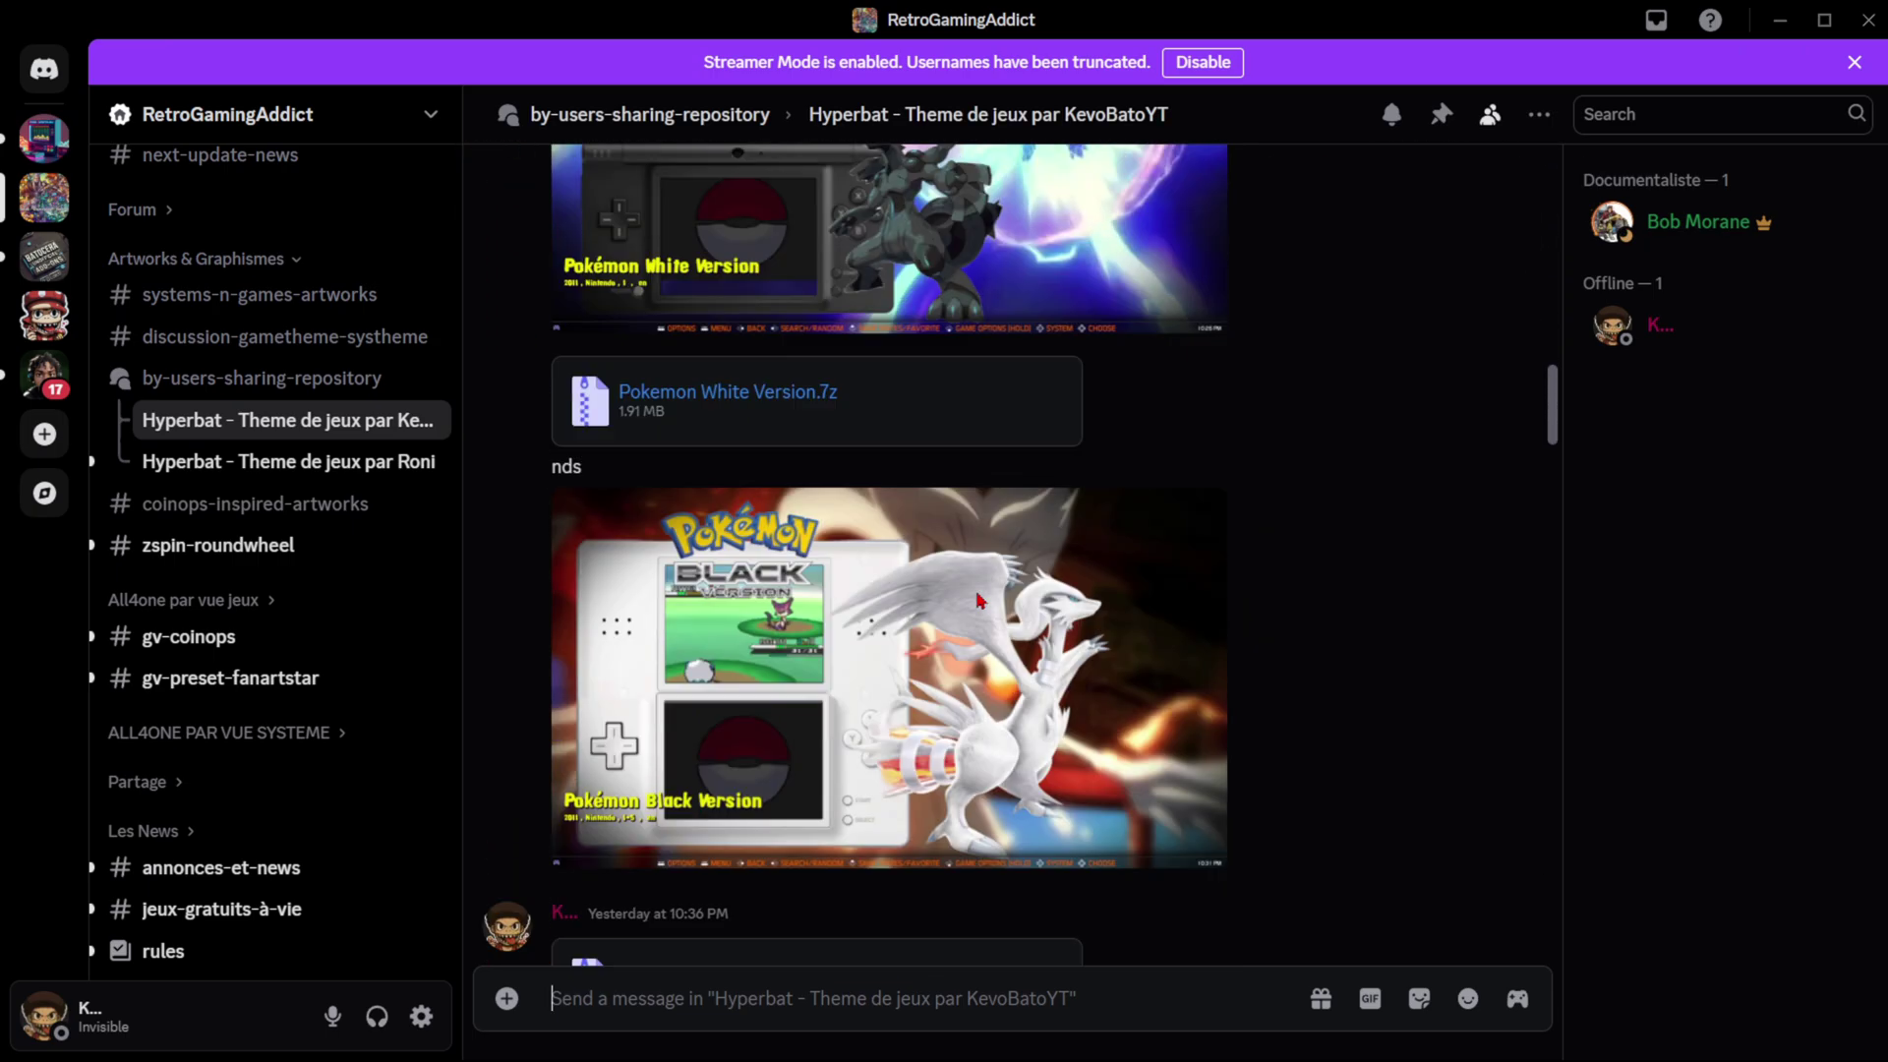
pyautogui.scroll(-5, 957, 587)
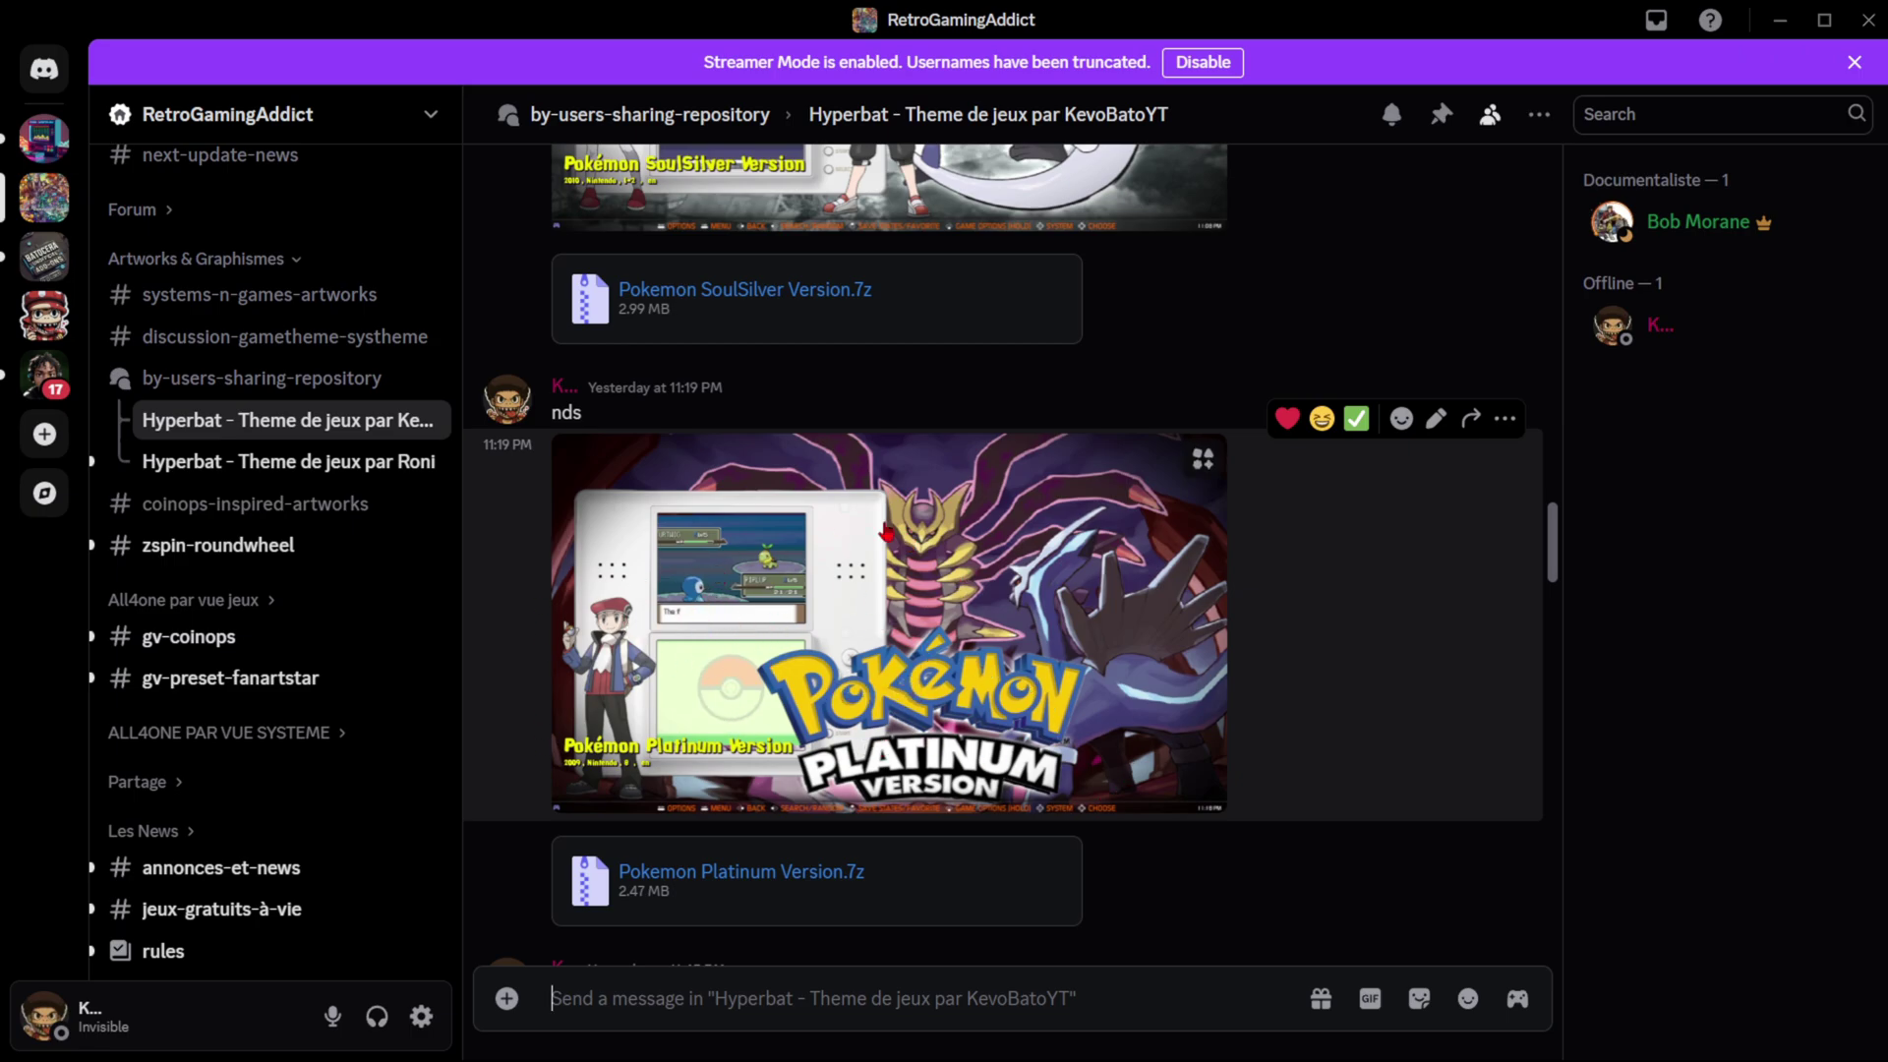
pyautogui.scroll(-10, 831, 540)
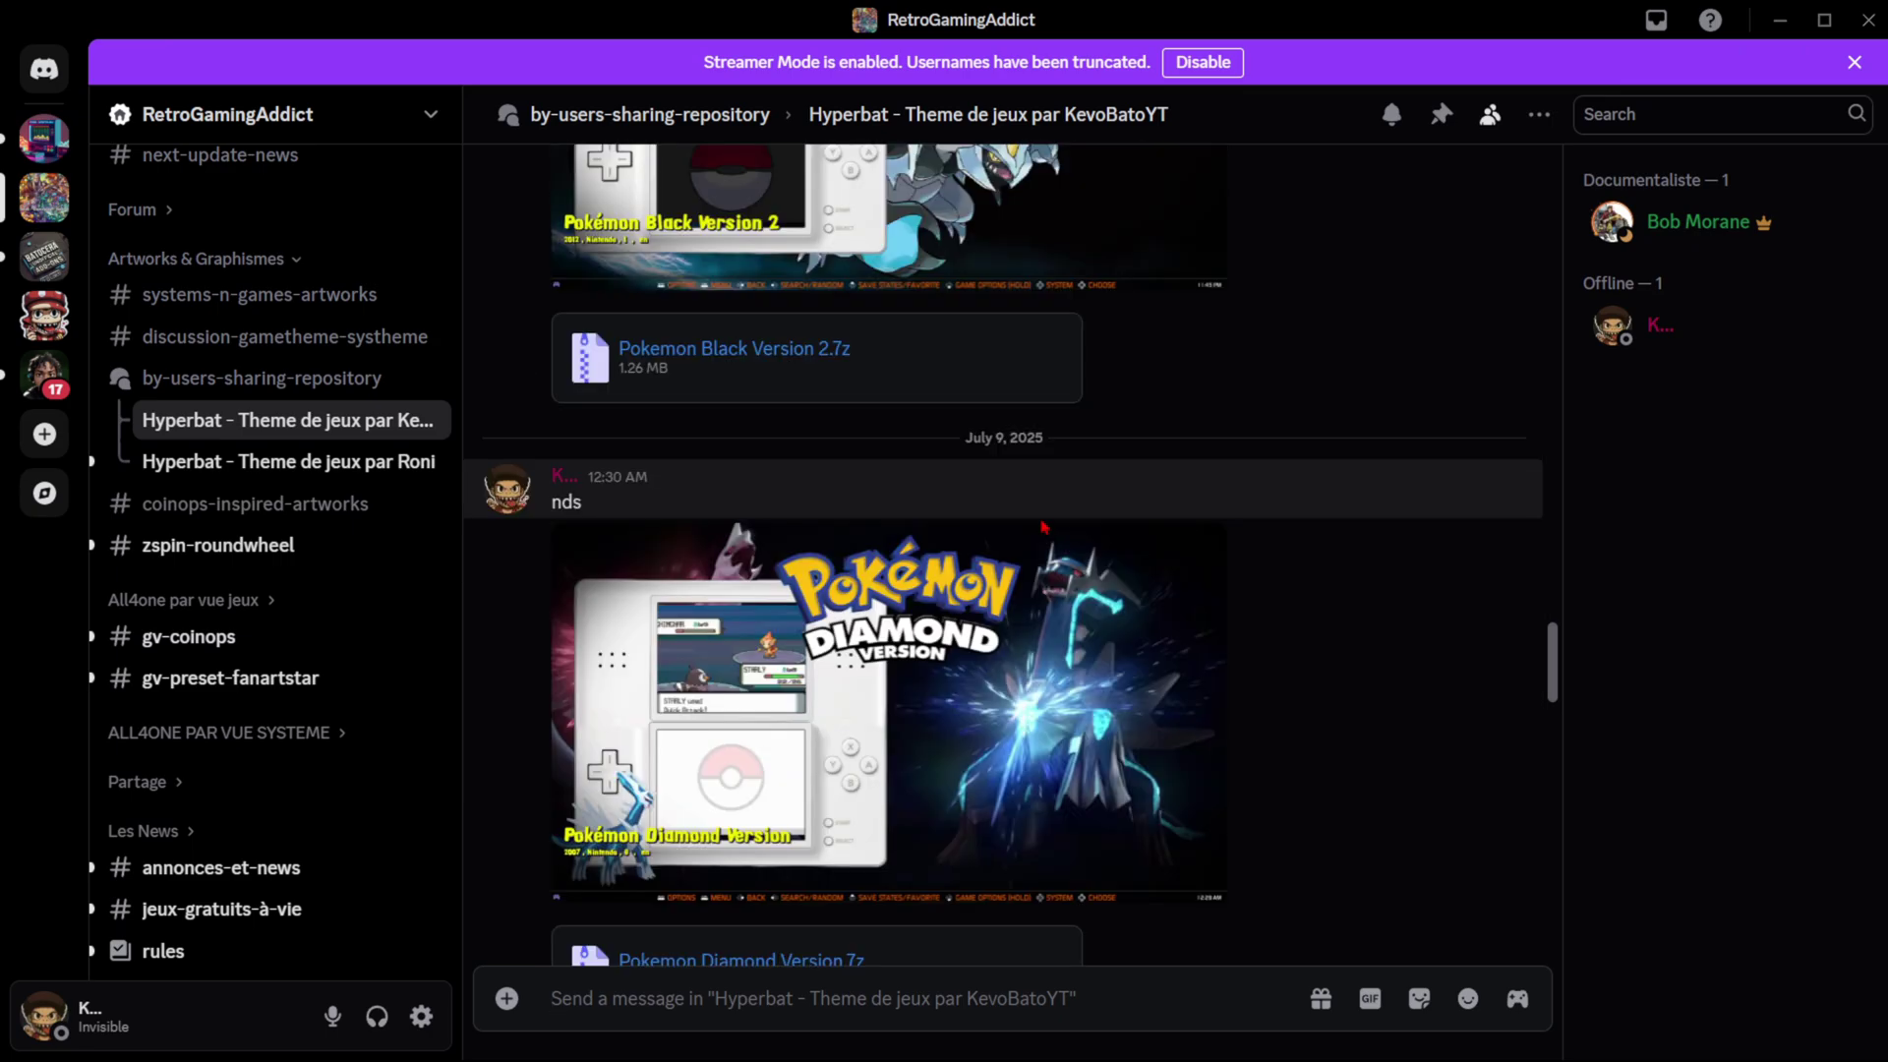
pyautogui.scroll(-15, 1043, 528)
pyautogui.scroll(-10, 1043, 528)
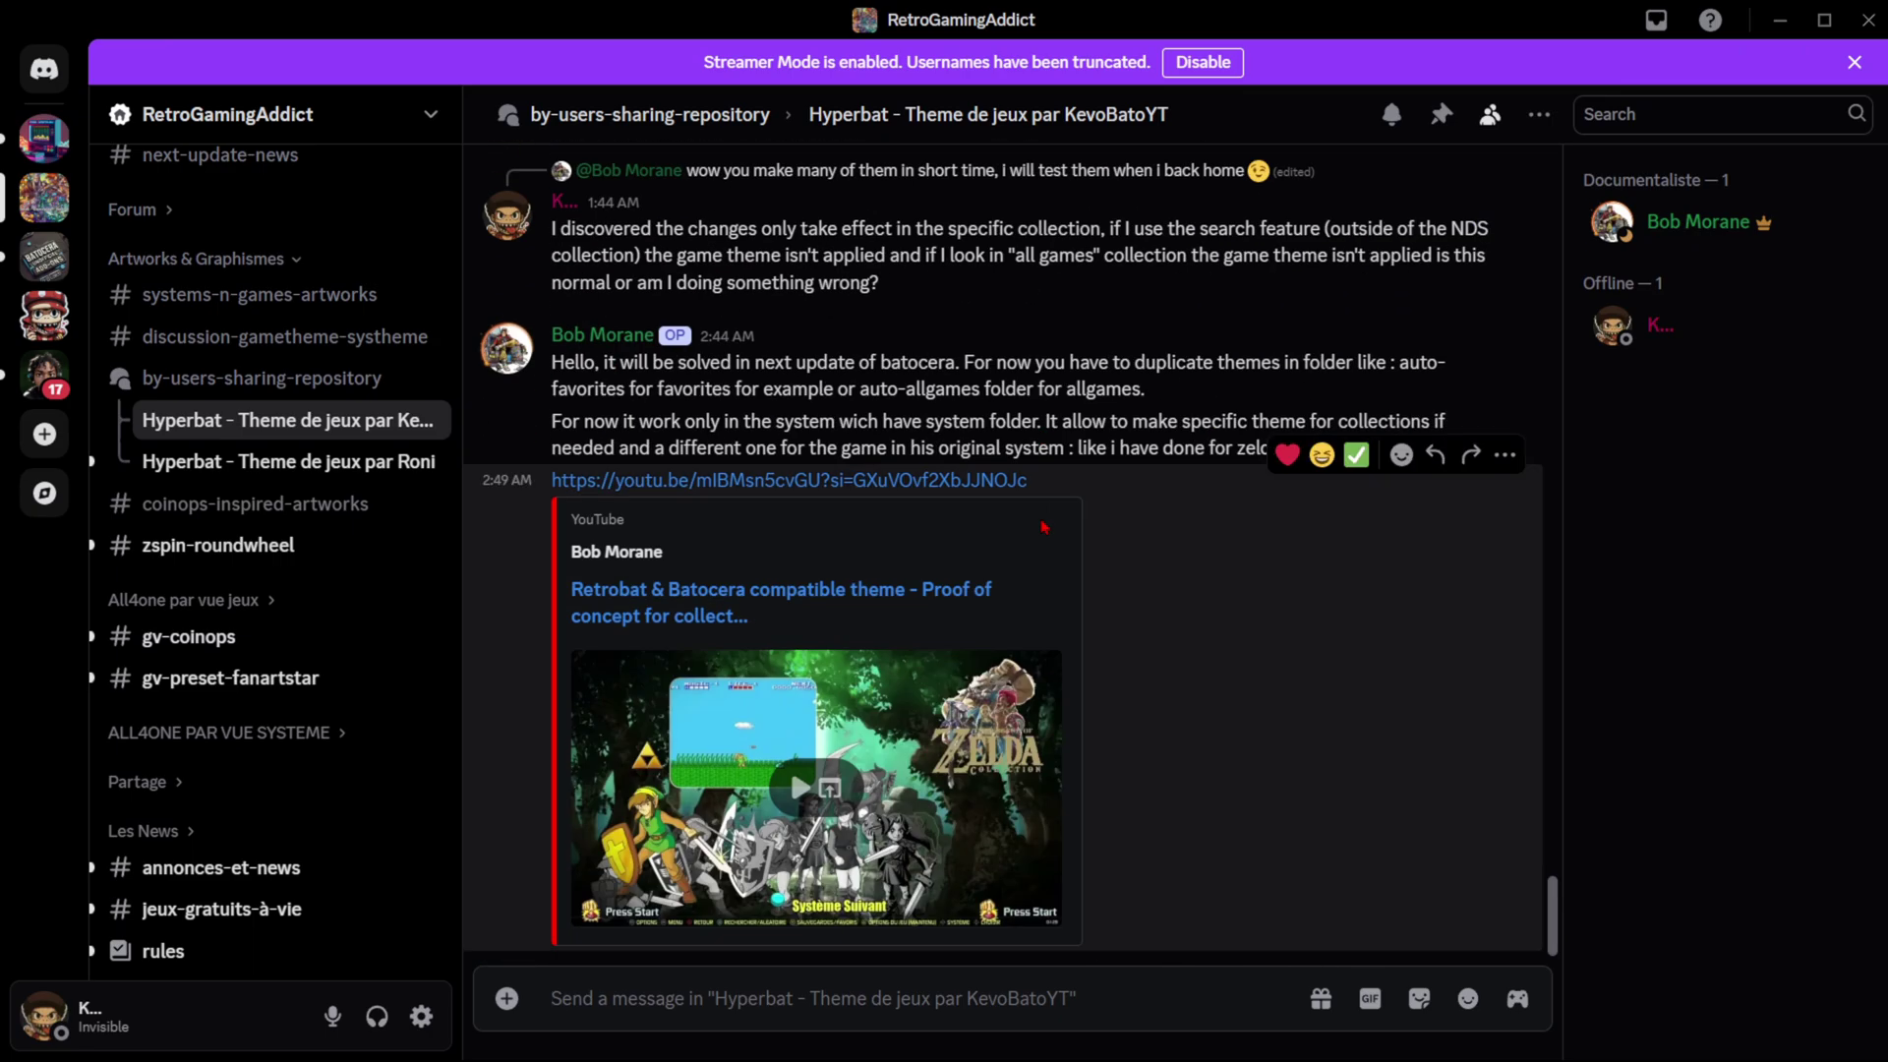
pyautogui.scroll(10, 1044, 528)
pyautogui.scroll(3, 1072, 625)
pyautogui.scroll(10, 705, 632)
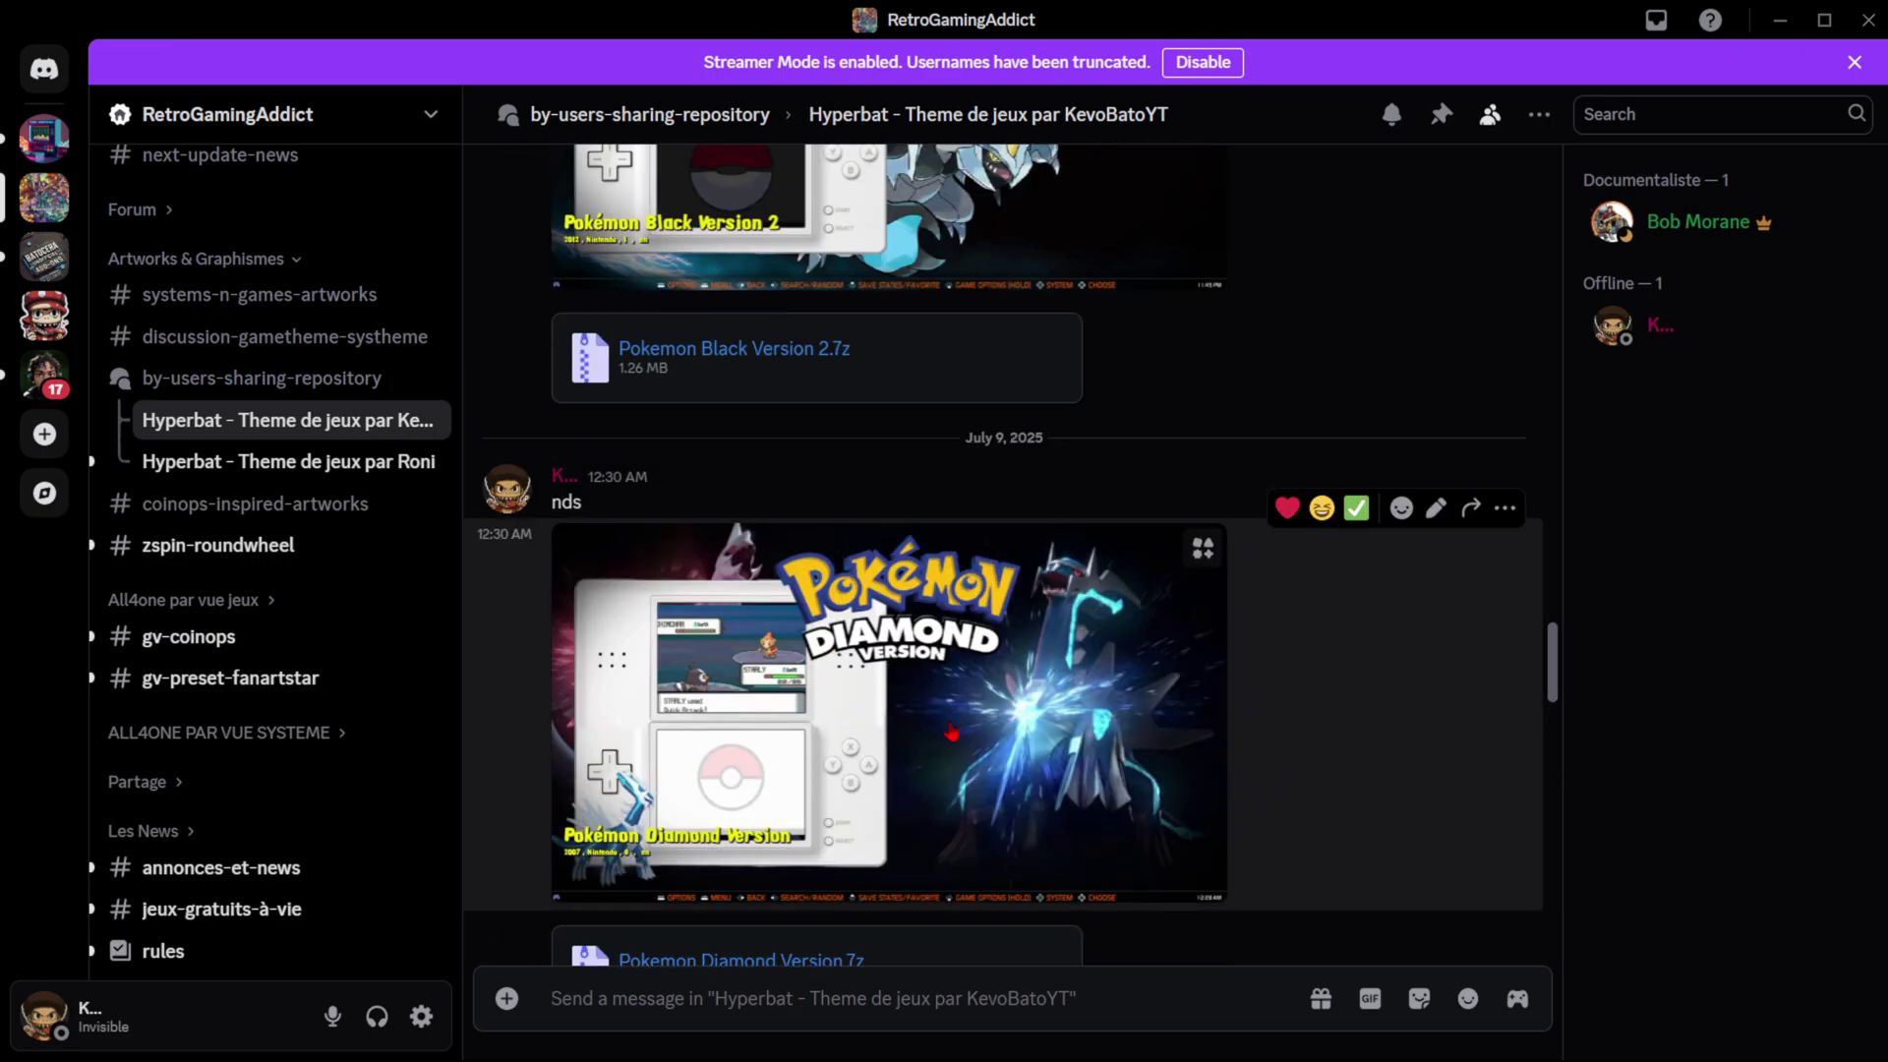
pyautogui.scroll(4, 1016, 574)
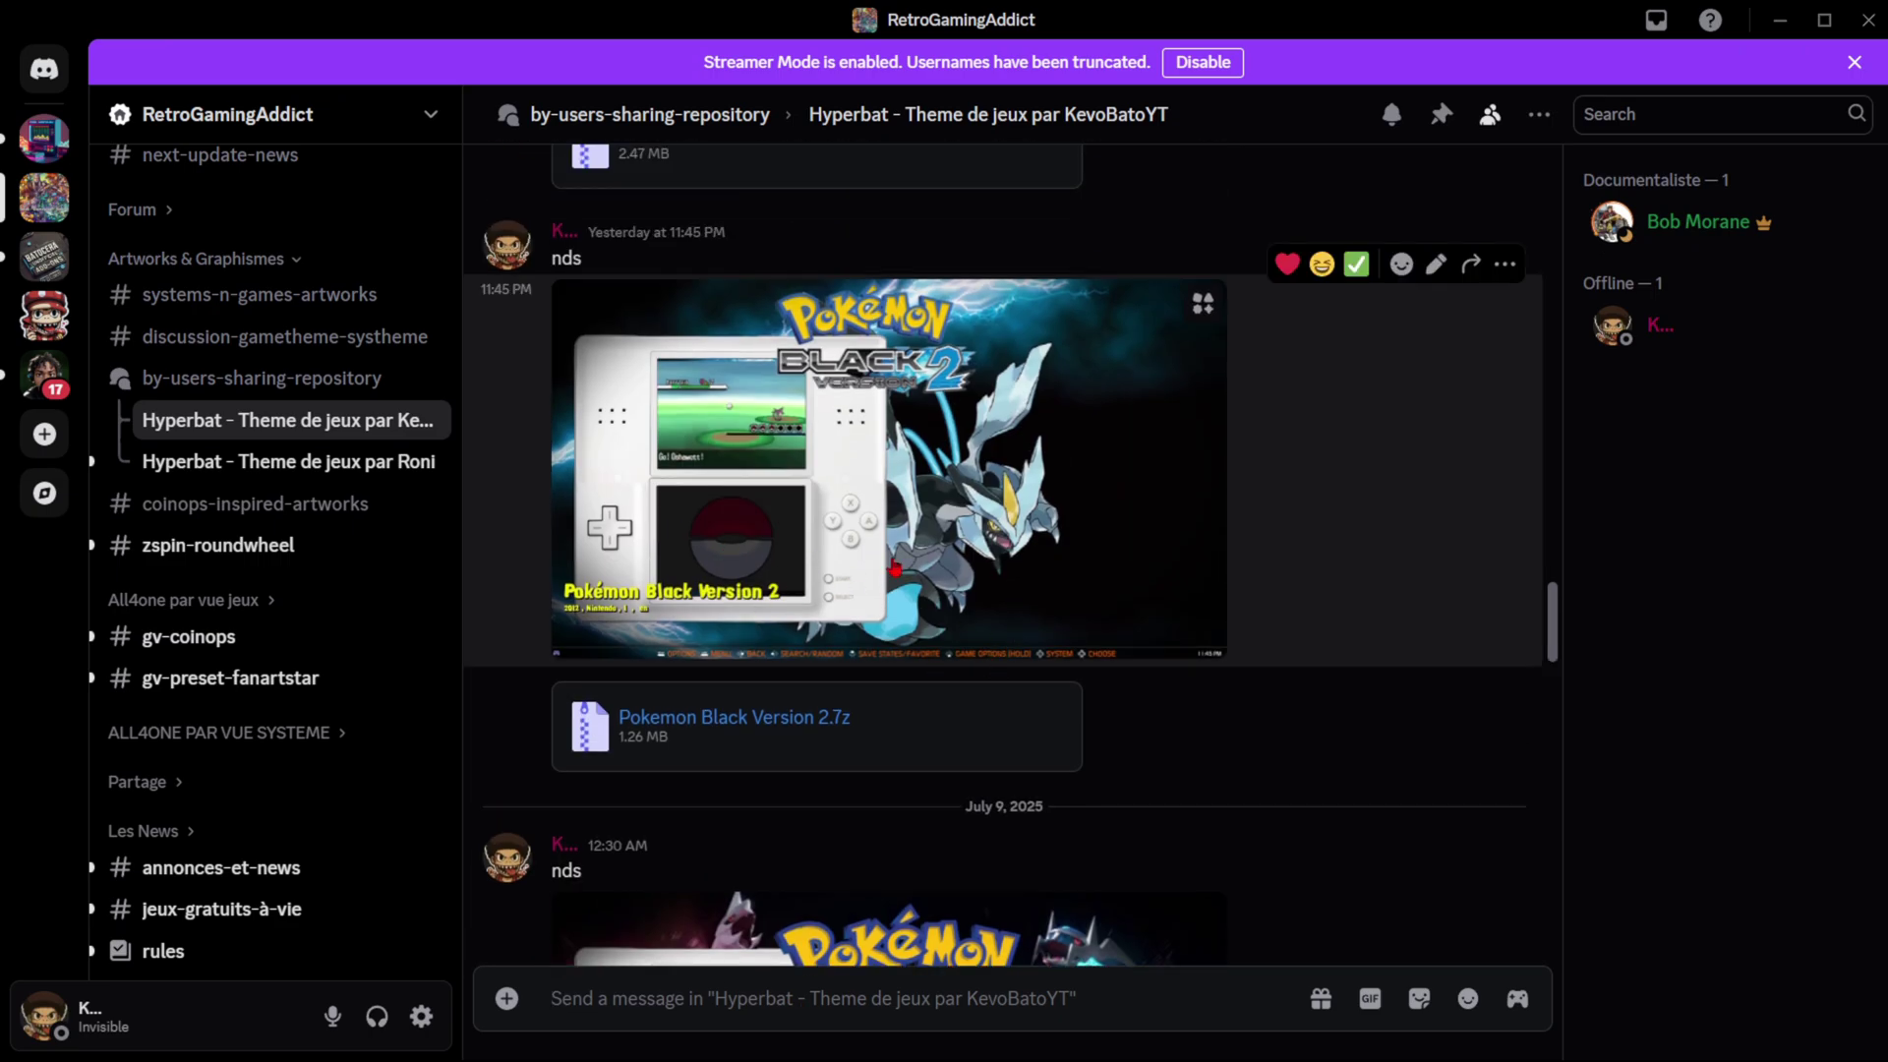
pyautogui.scroll(5, 896, 568)
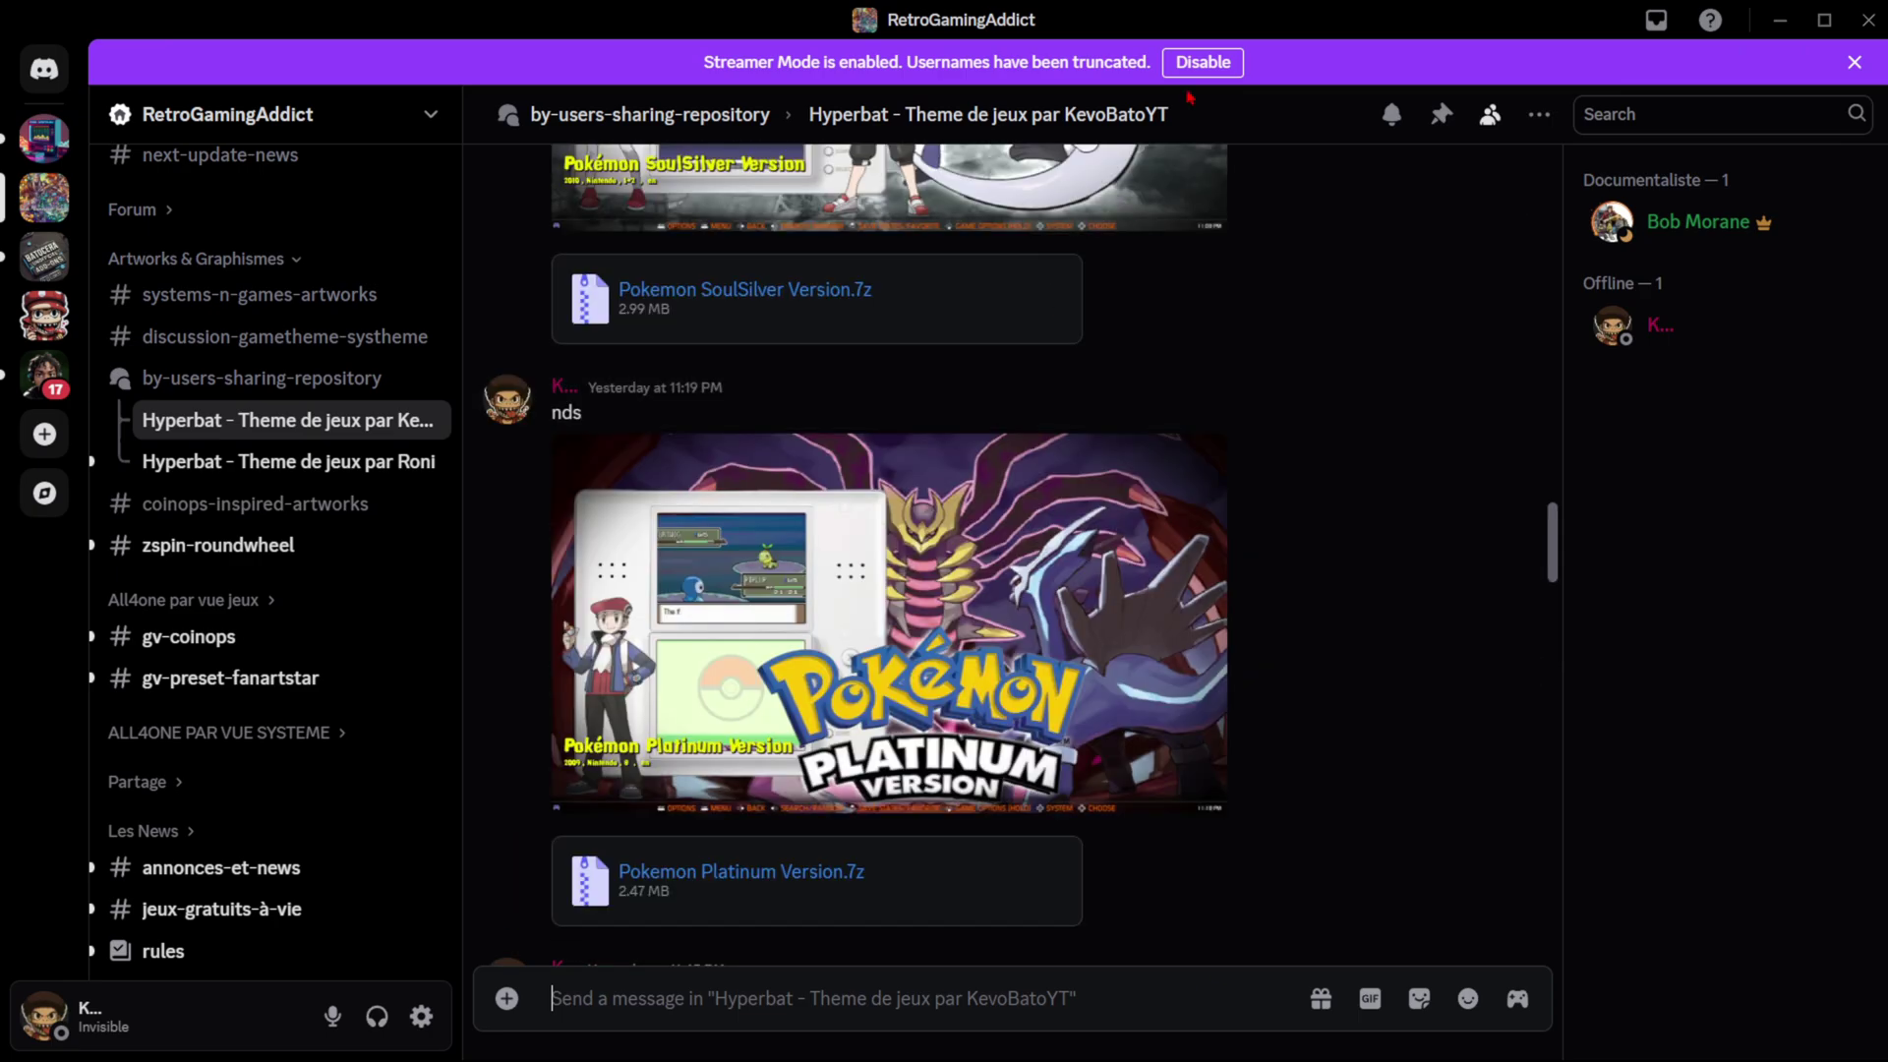
pyautogui.click(1770, 16)
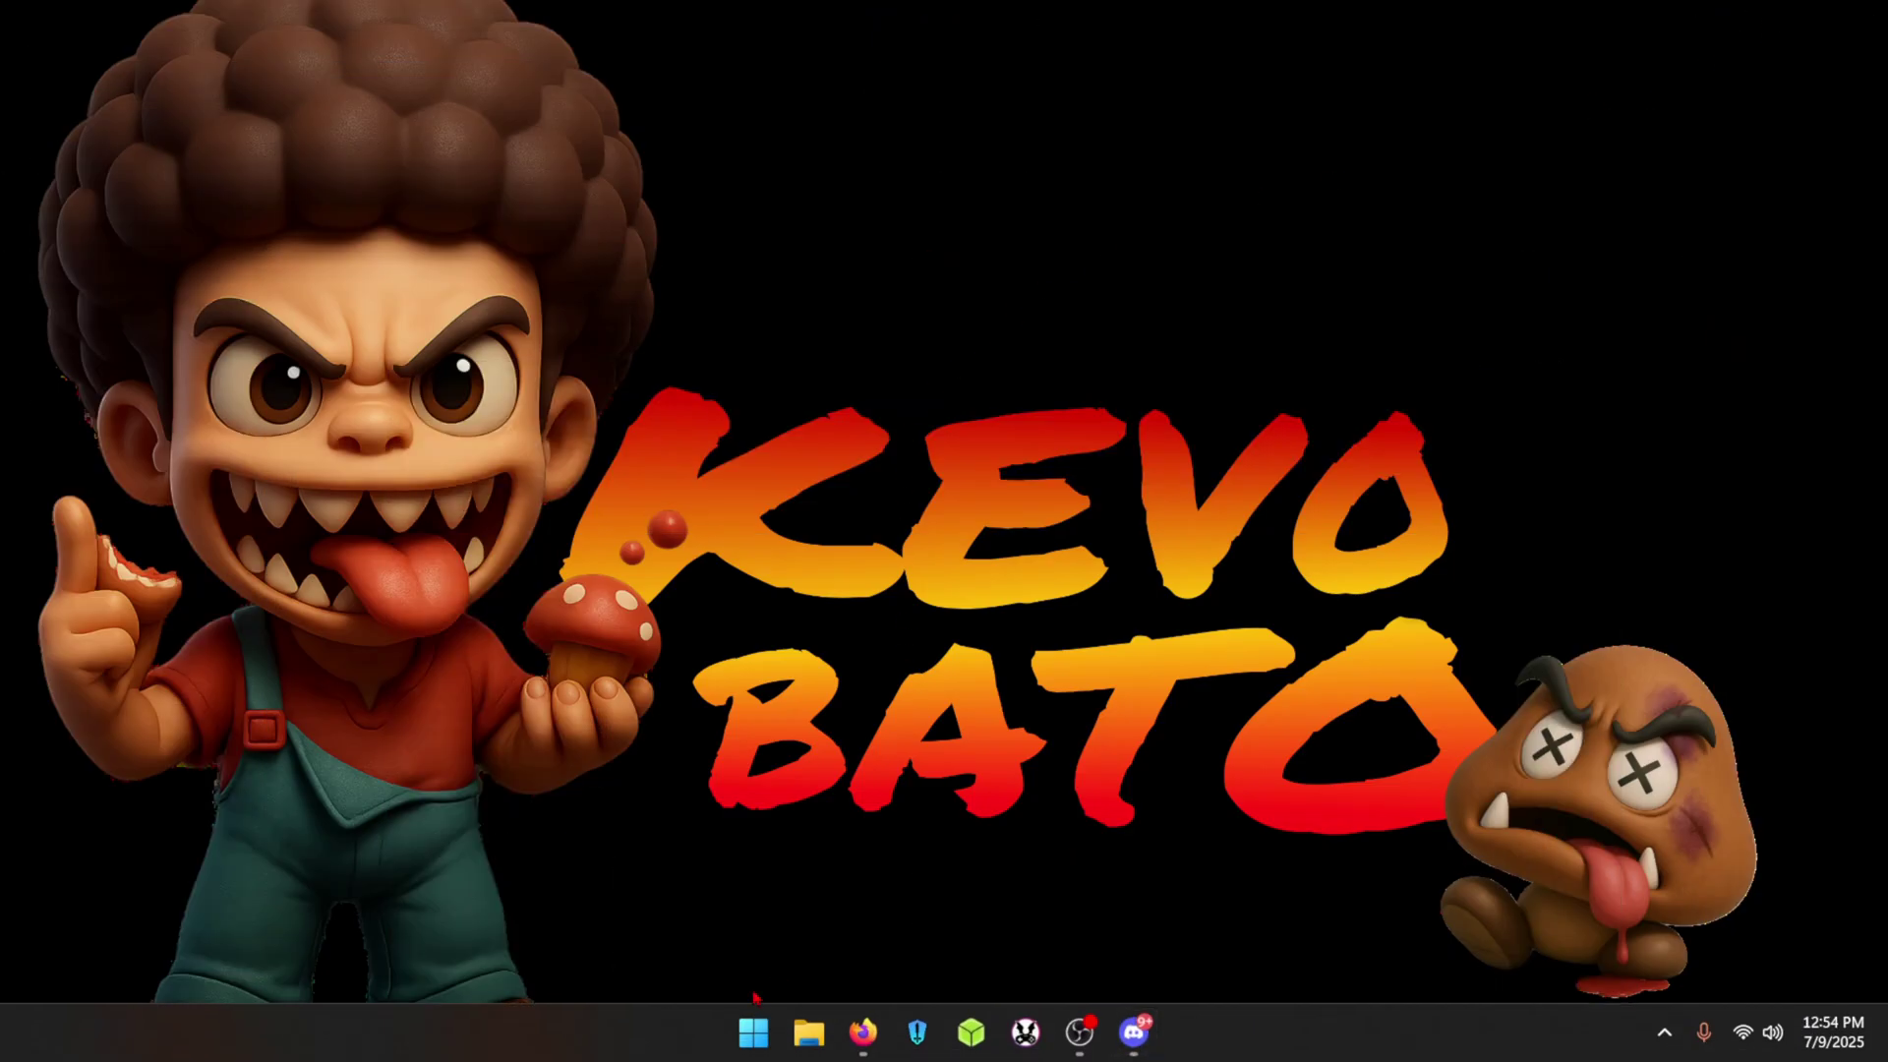
# In the GitHub repository's README, follow the Discord invite link to the RetroGamingAddict server.
pyautogui.click(863, 1031)
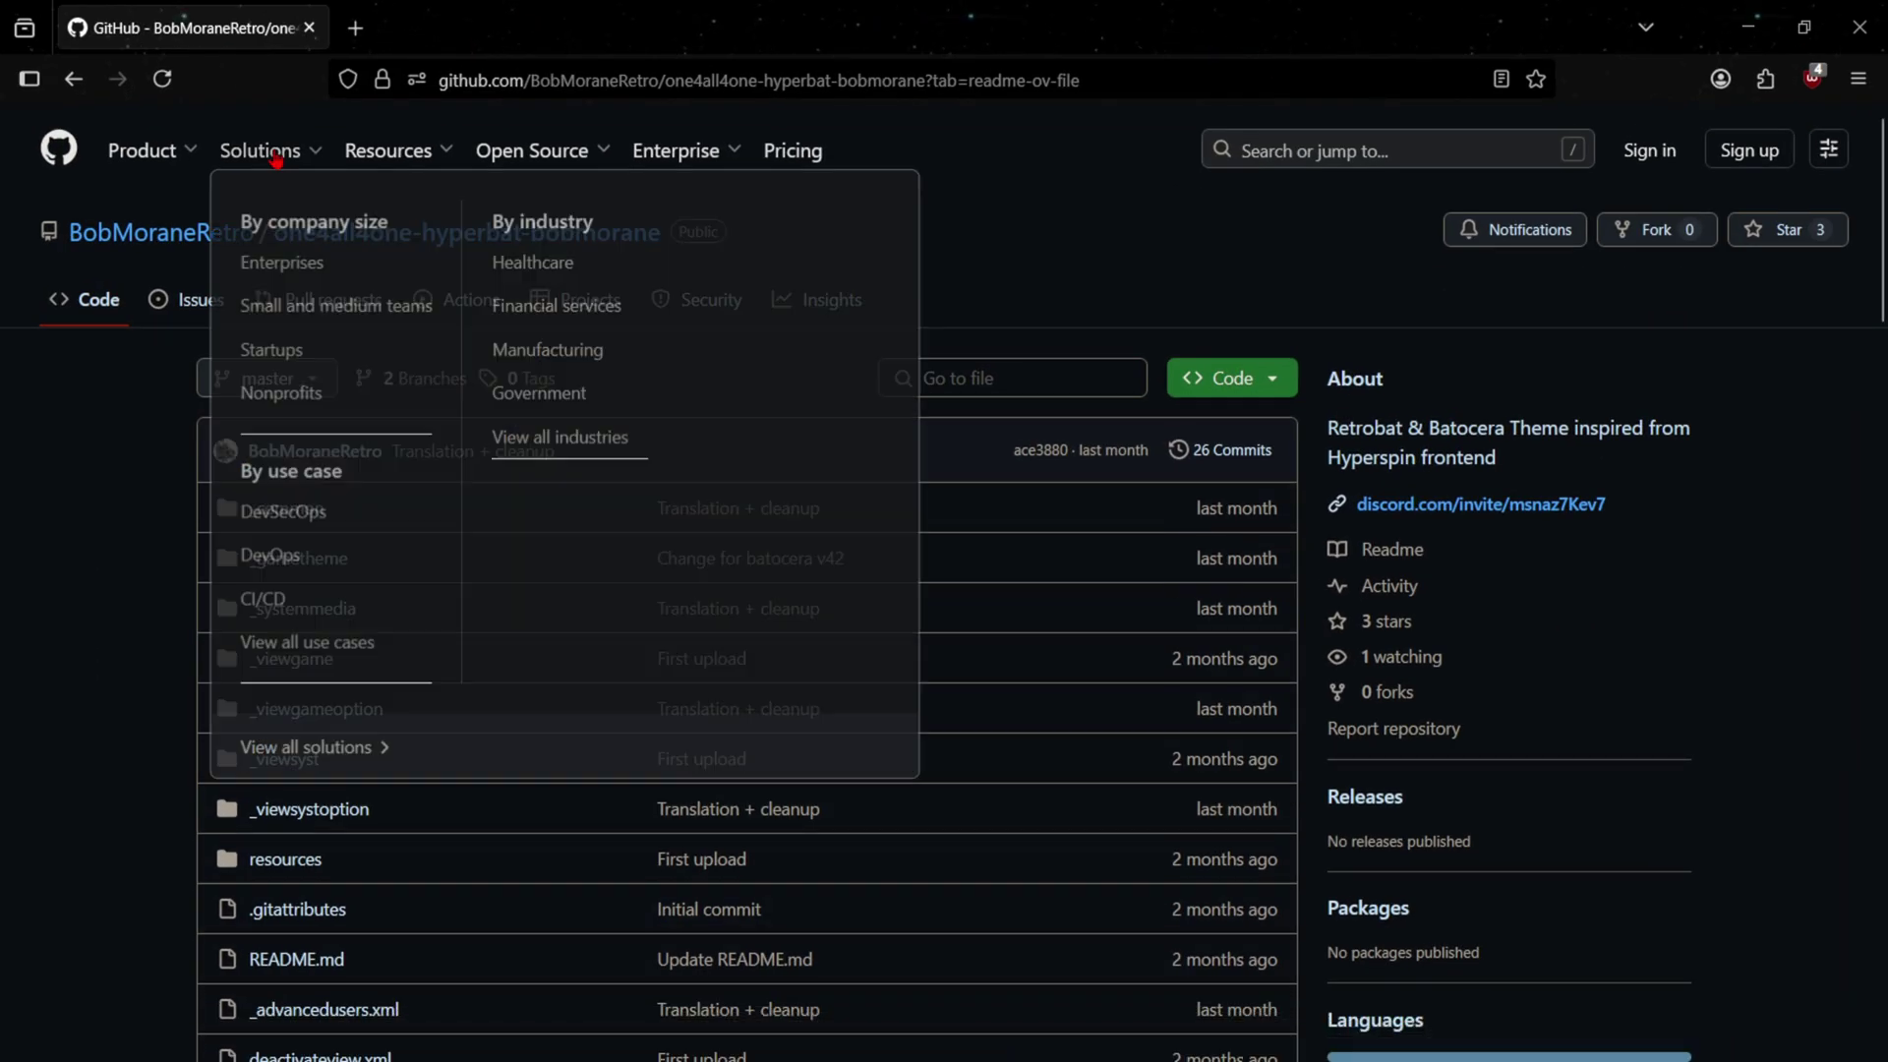
pyautogui.scroll(-12, 796, 462)
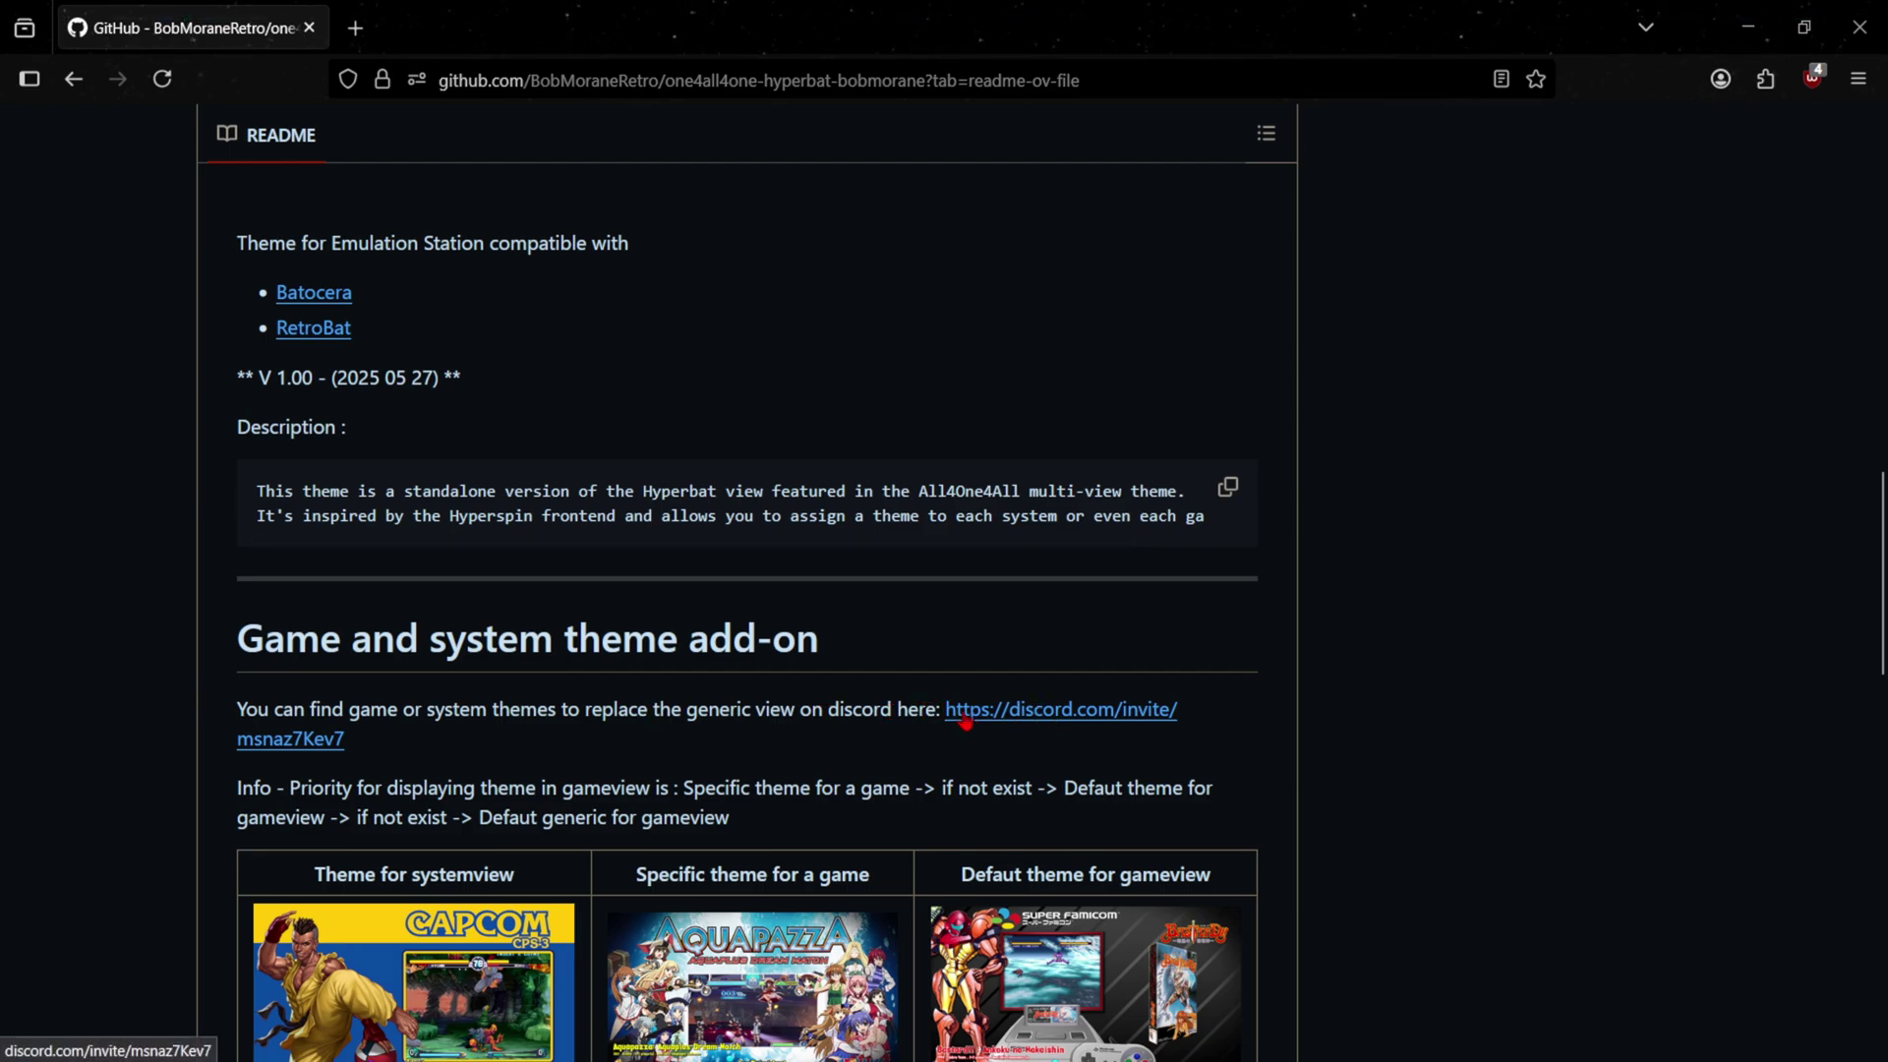
pyautogui.click(1059, 725)
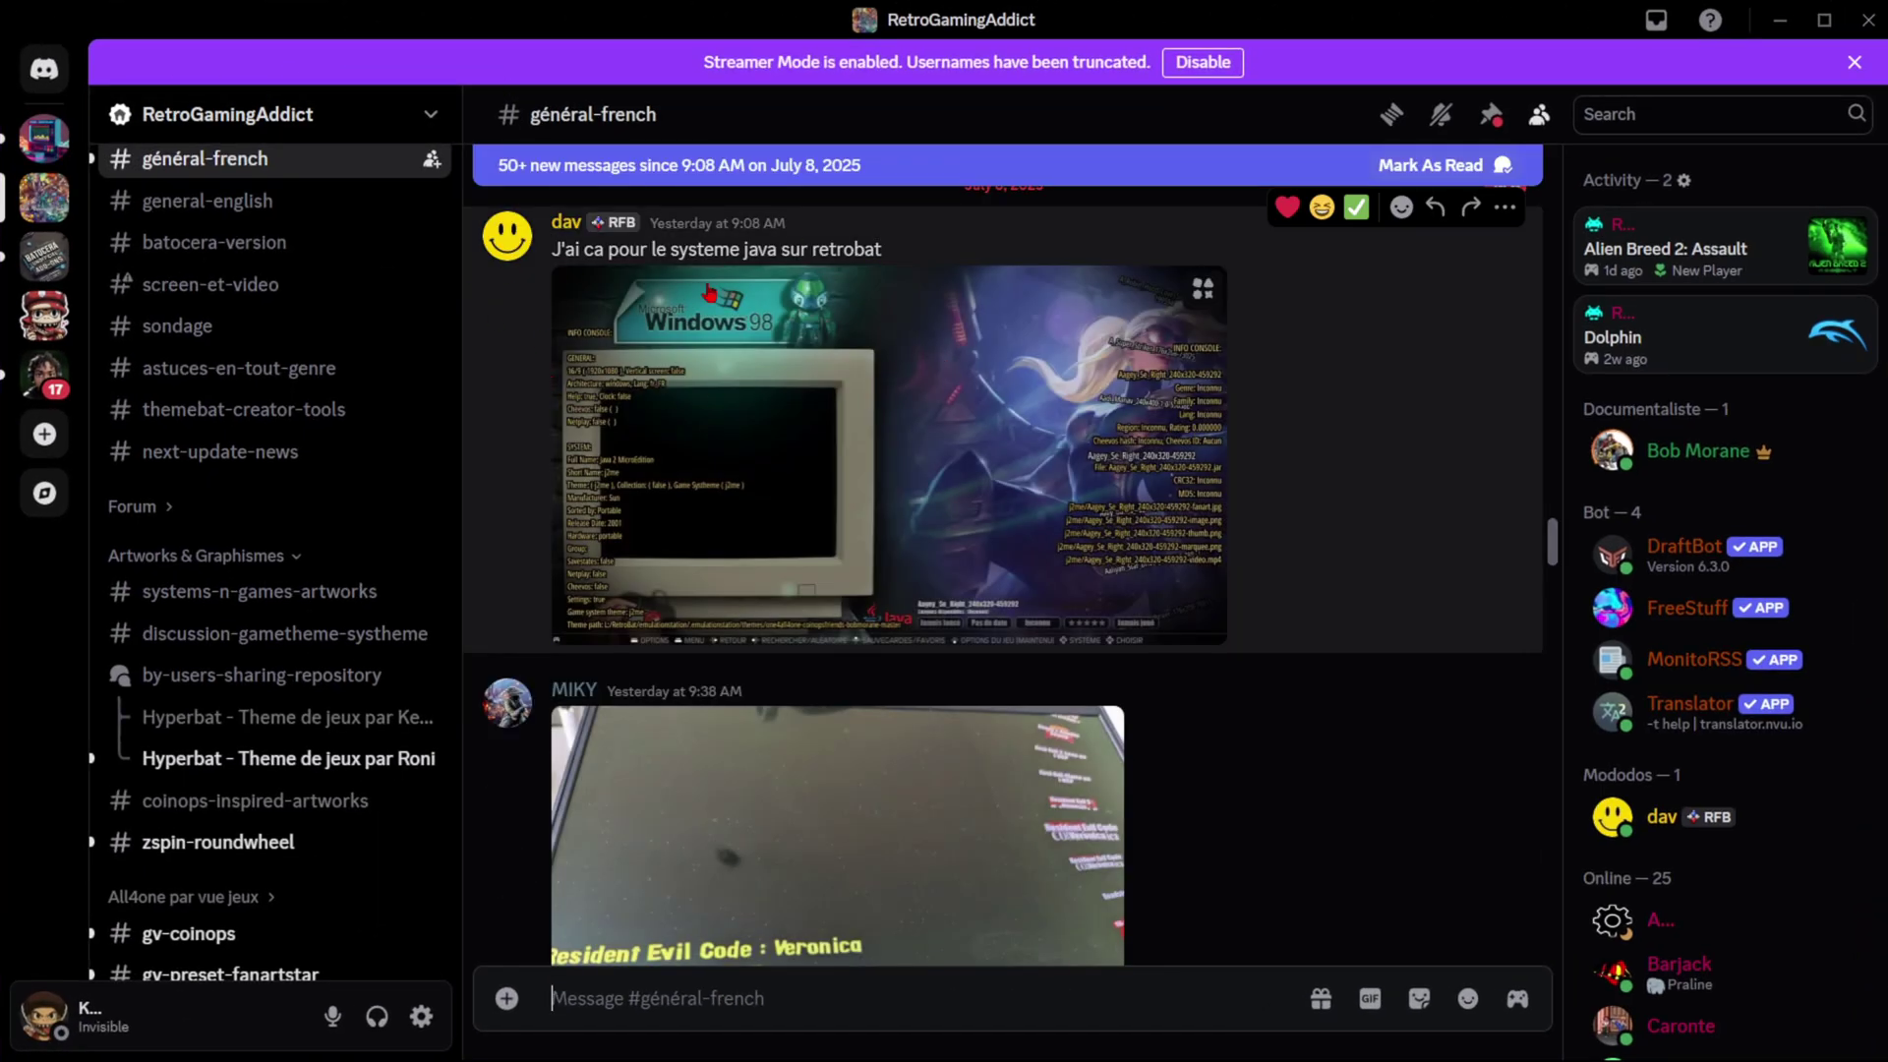
# Go to the themebat-creator-tools channel under Salons textuels.
pyautogui.scroll(3, 291, 551)
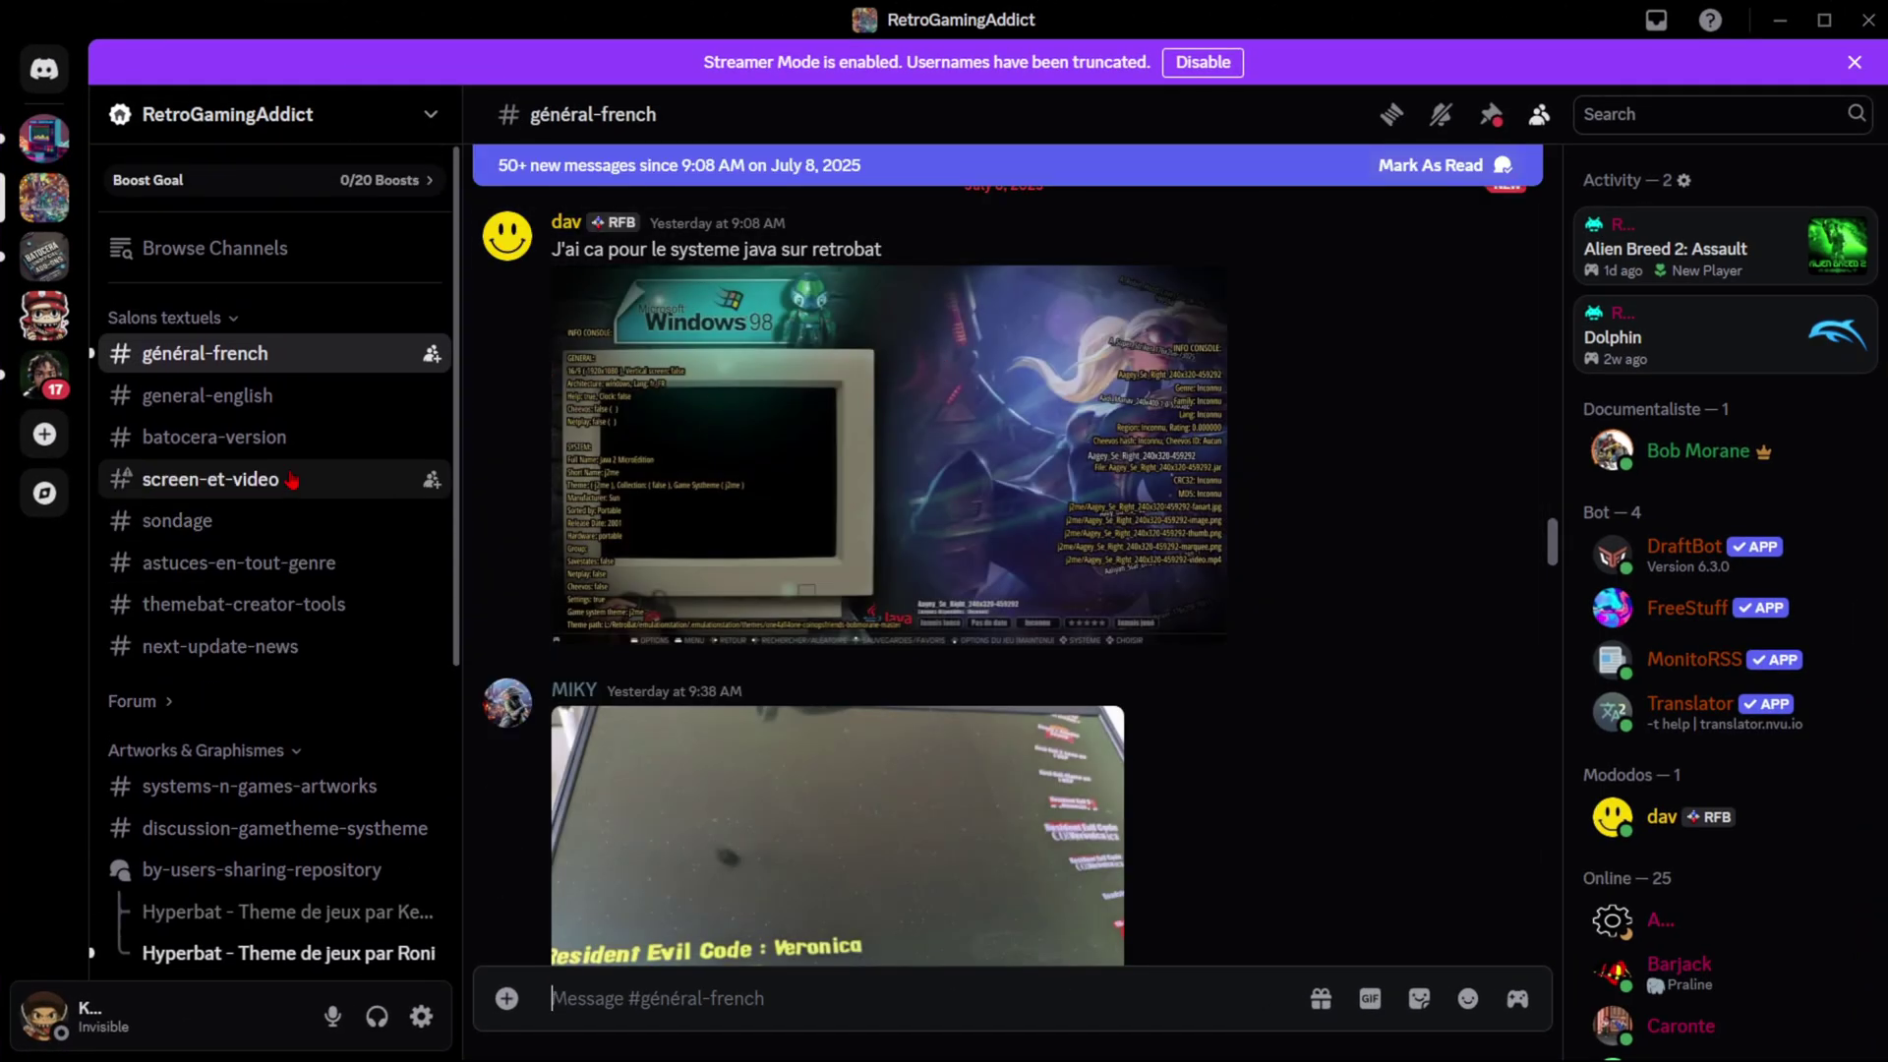
pyautogui.scroll(-5, 291, 479)
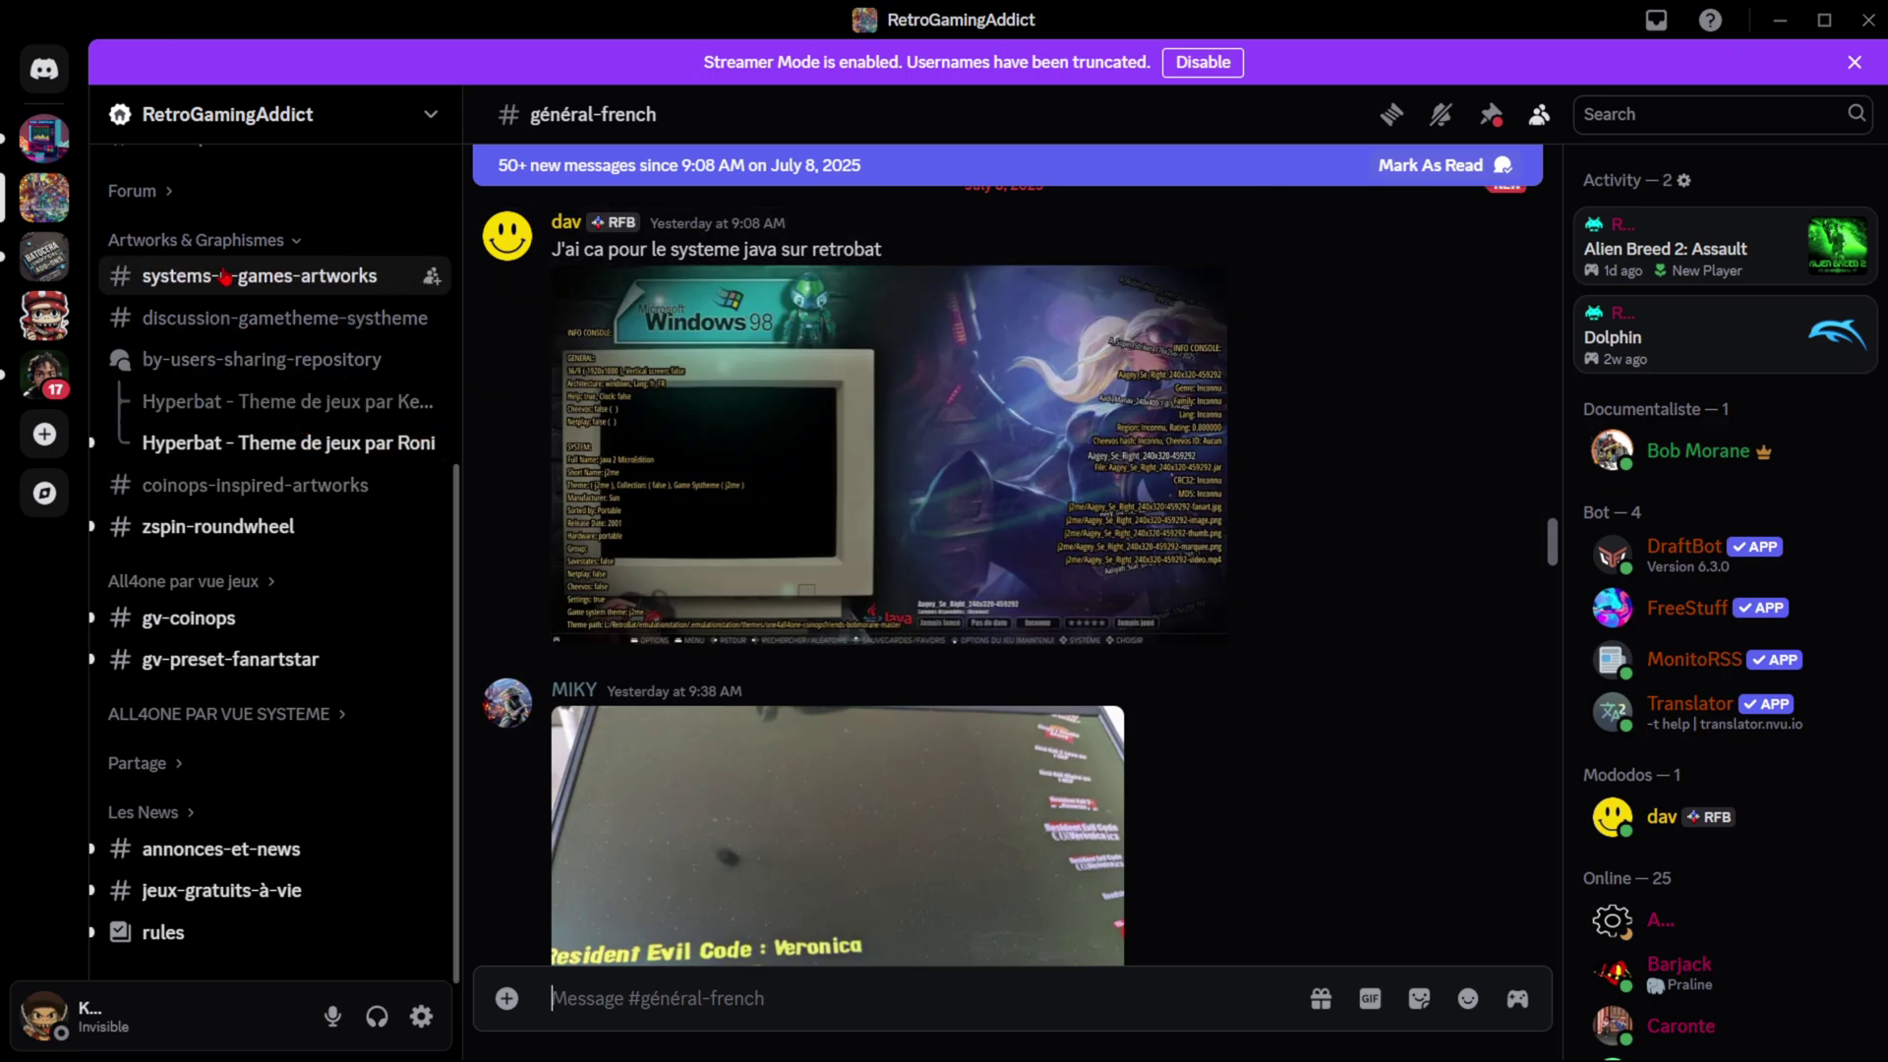
pyautogui.scroll(5, 226, 277)
pyautogui.click(172, 300)
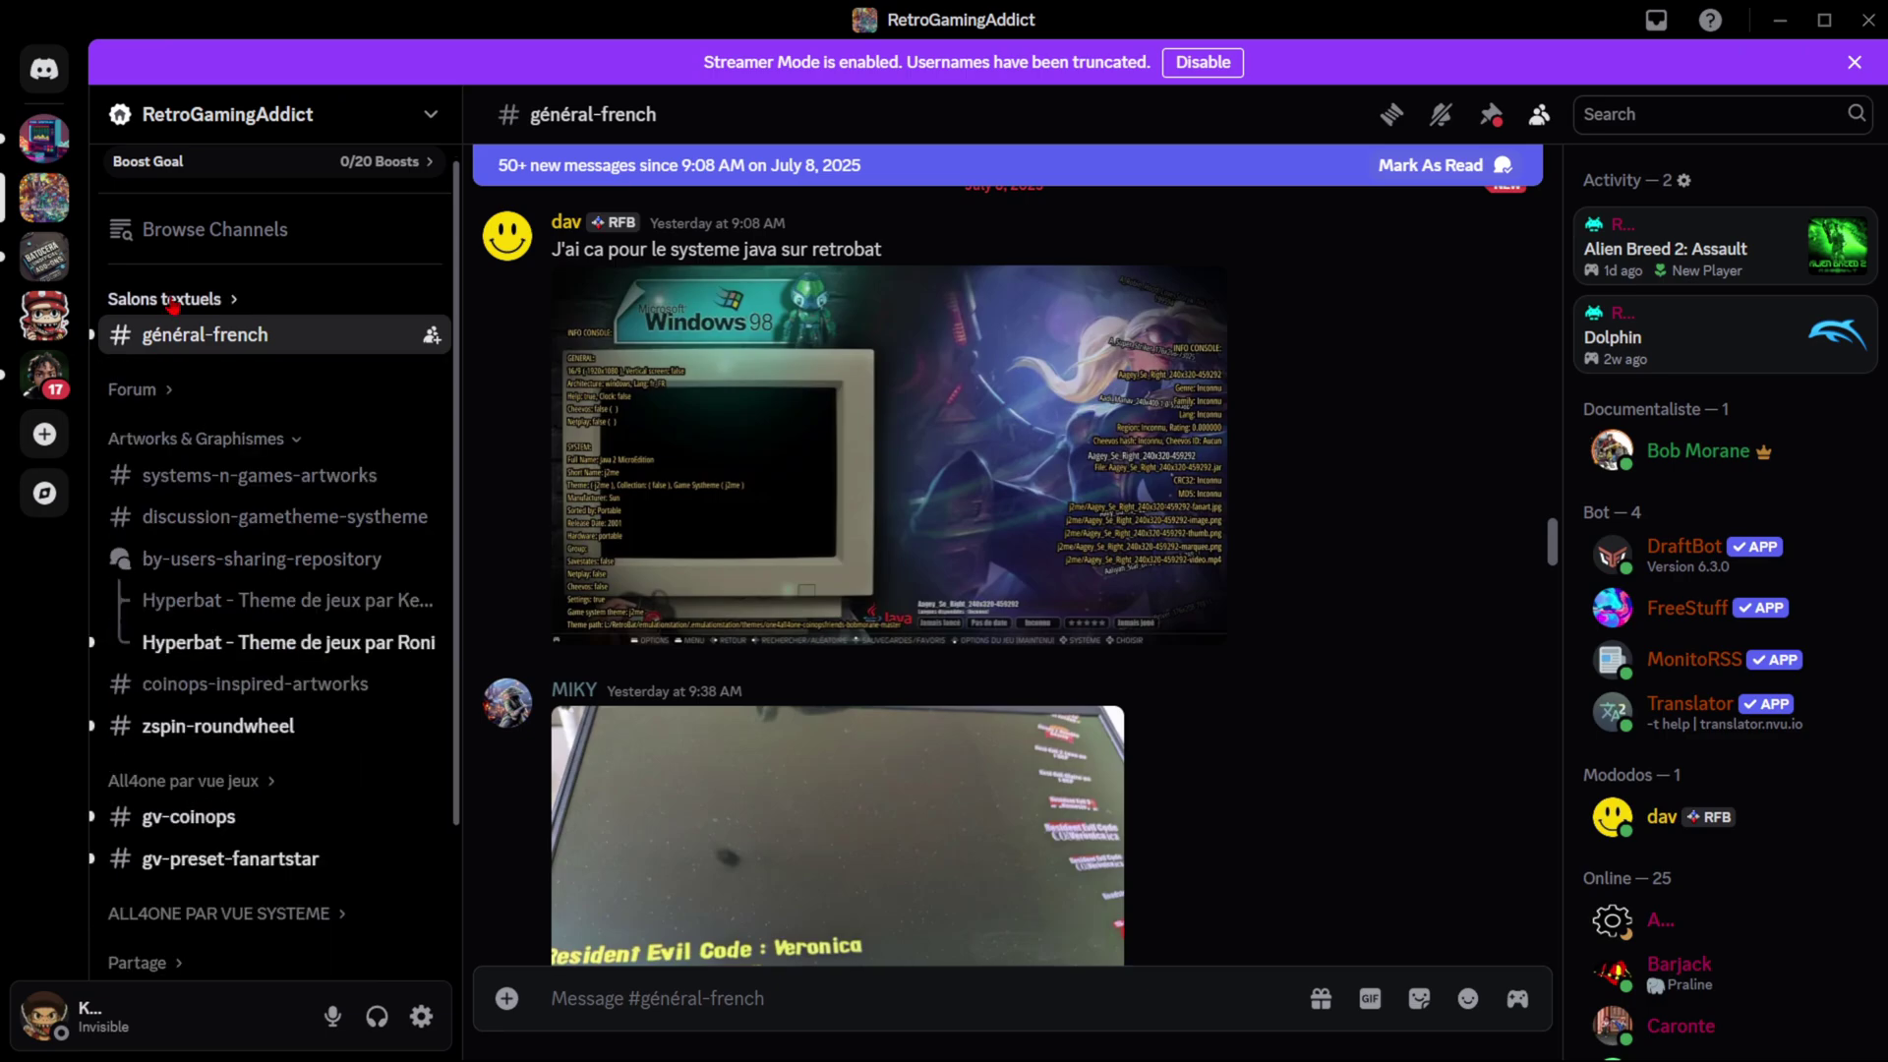
pyautogui.click(172, 300)
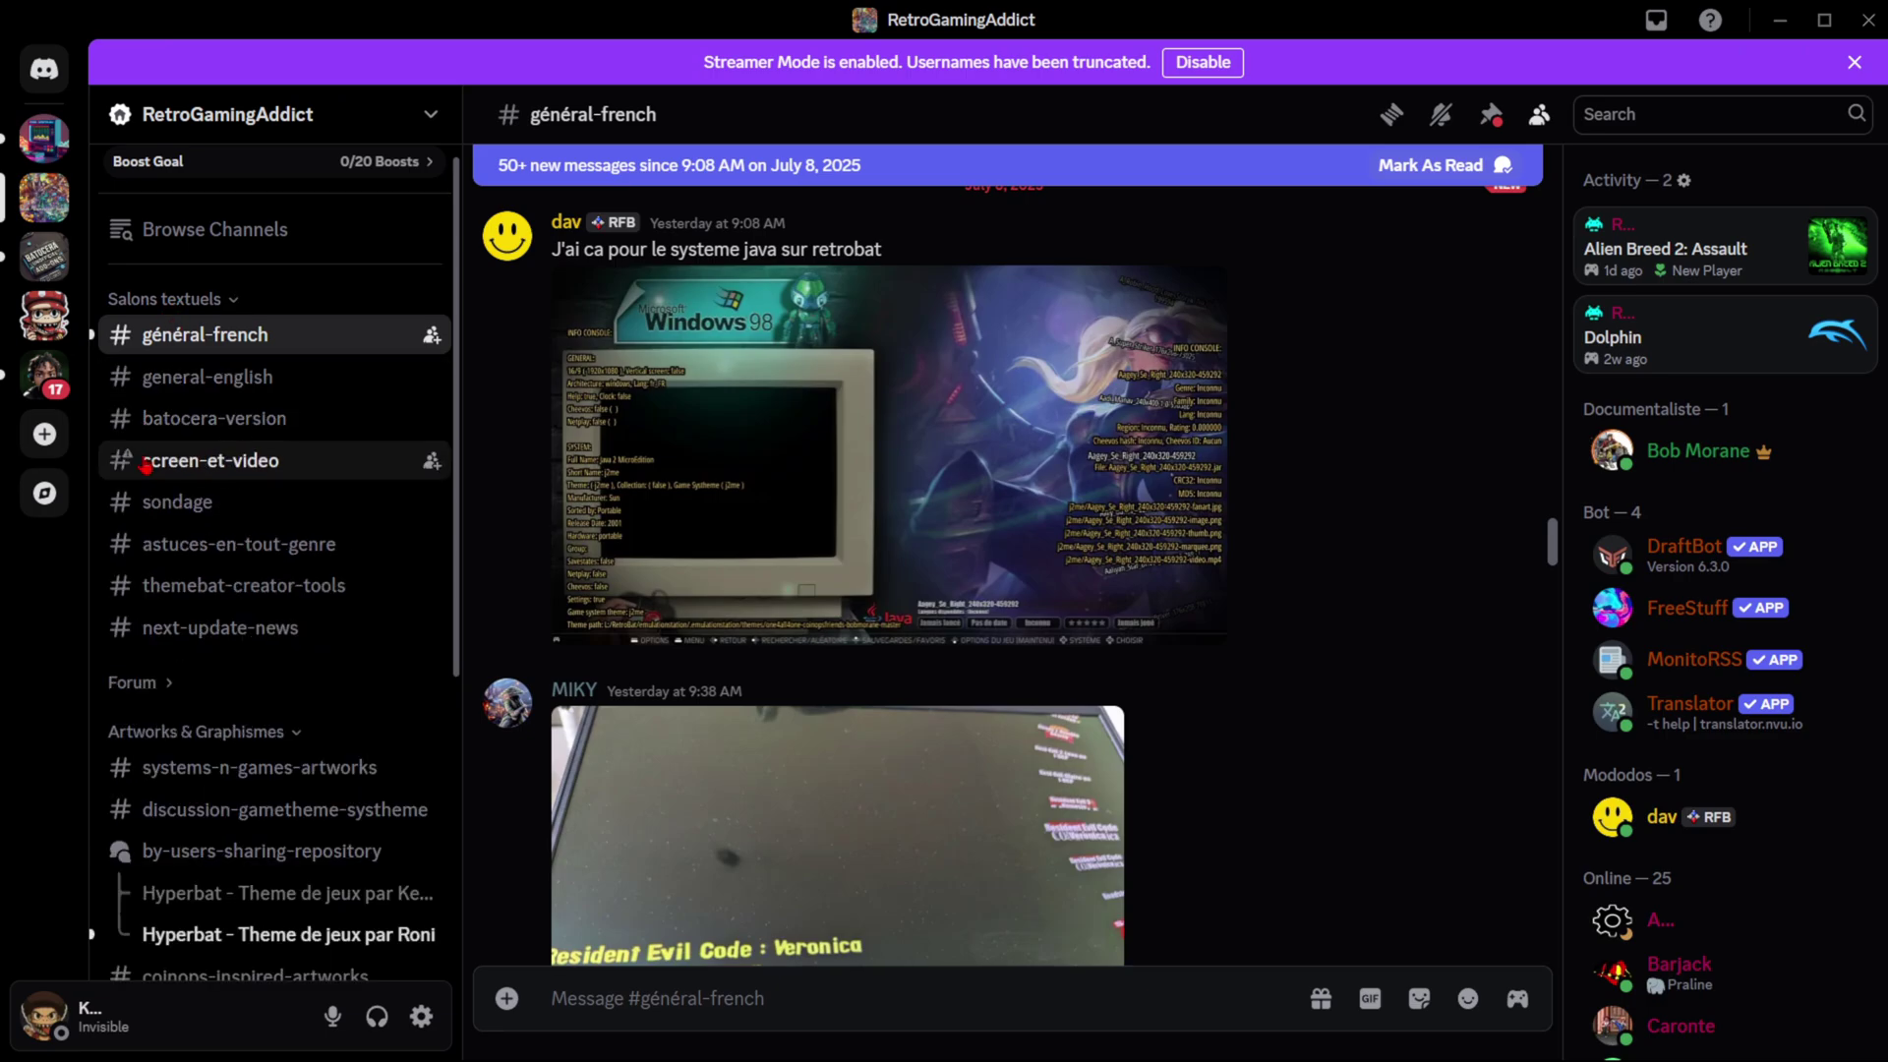
pyautogui.click(210, 589)
# Check the pinned messages, follow the Google Drive link, and return to Discord.
pyautogui.scroll(3, 842, 538)
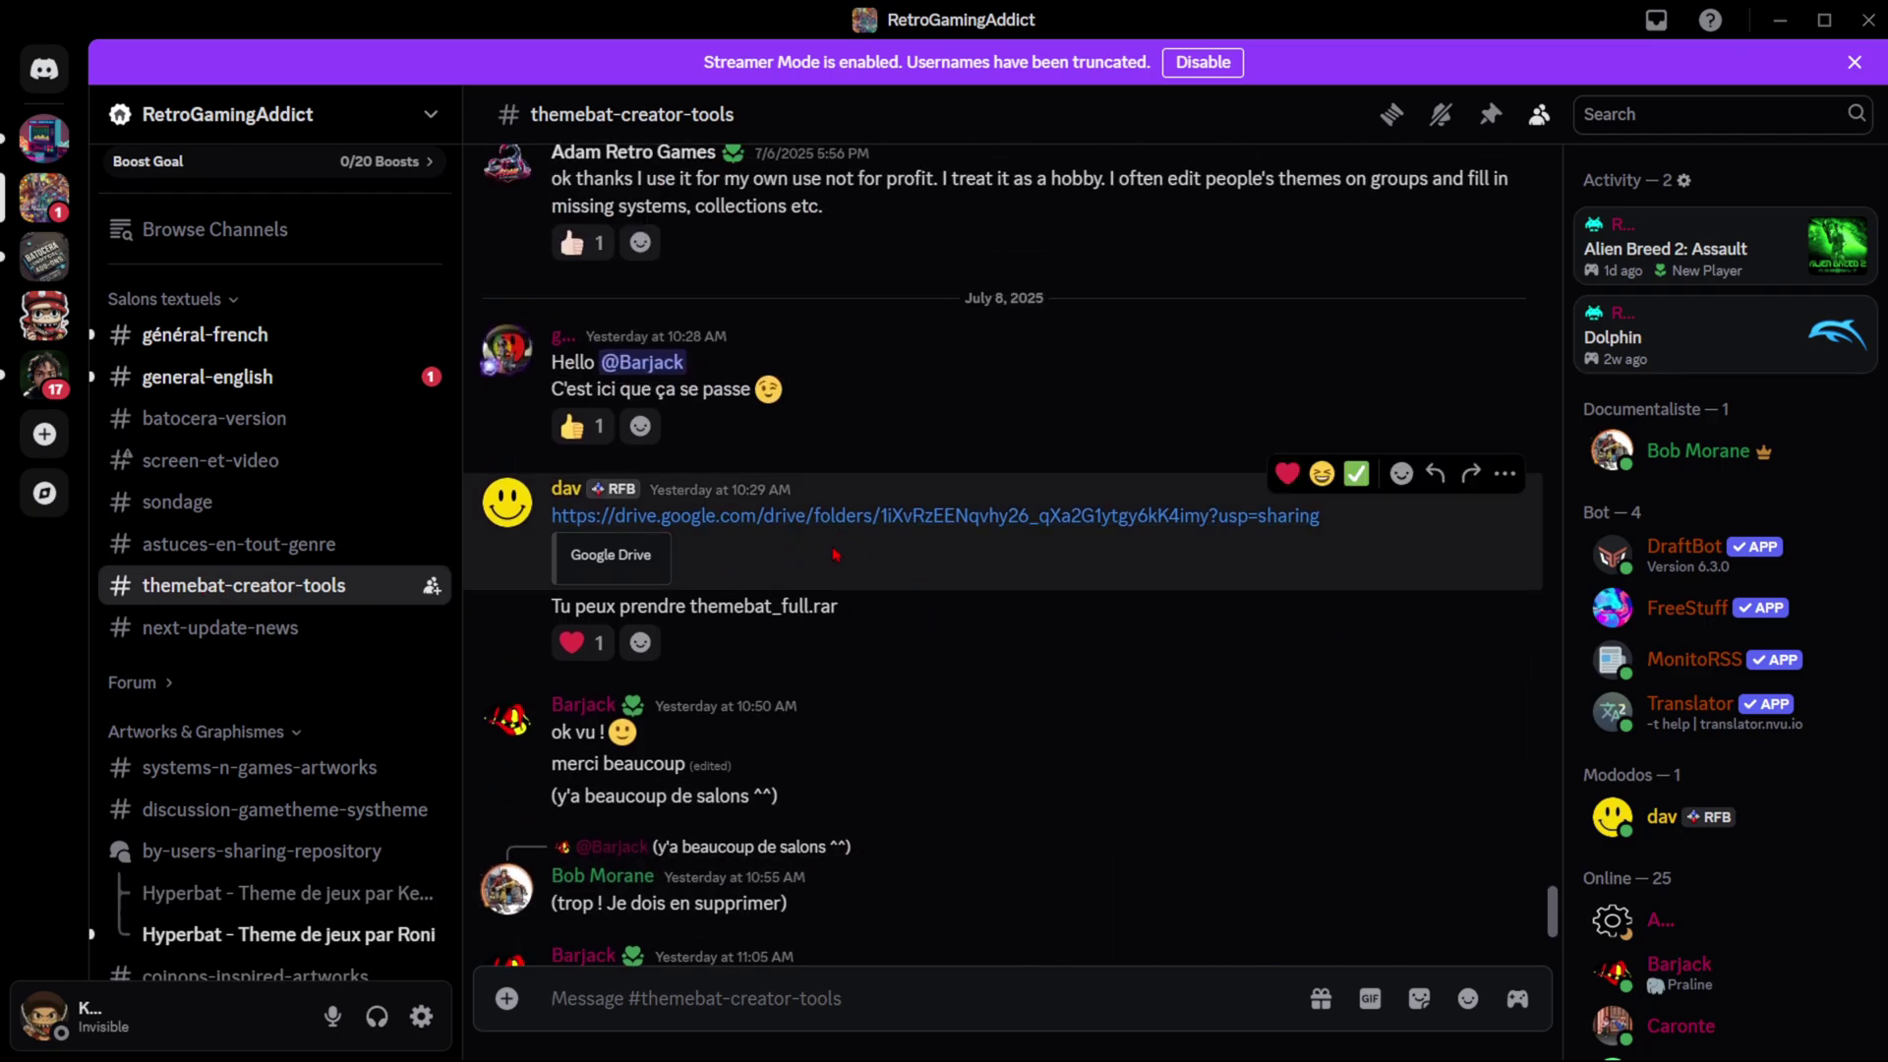
pyautogui.click(1491, 114)
pyautogui.scroll(-6, 1225, 449)
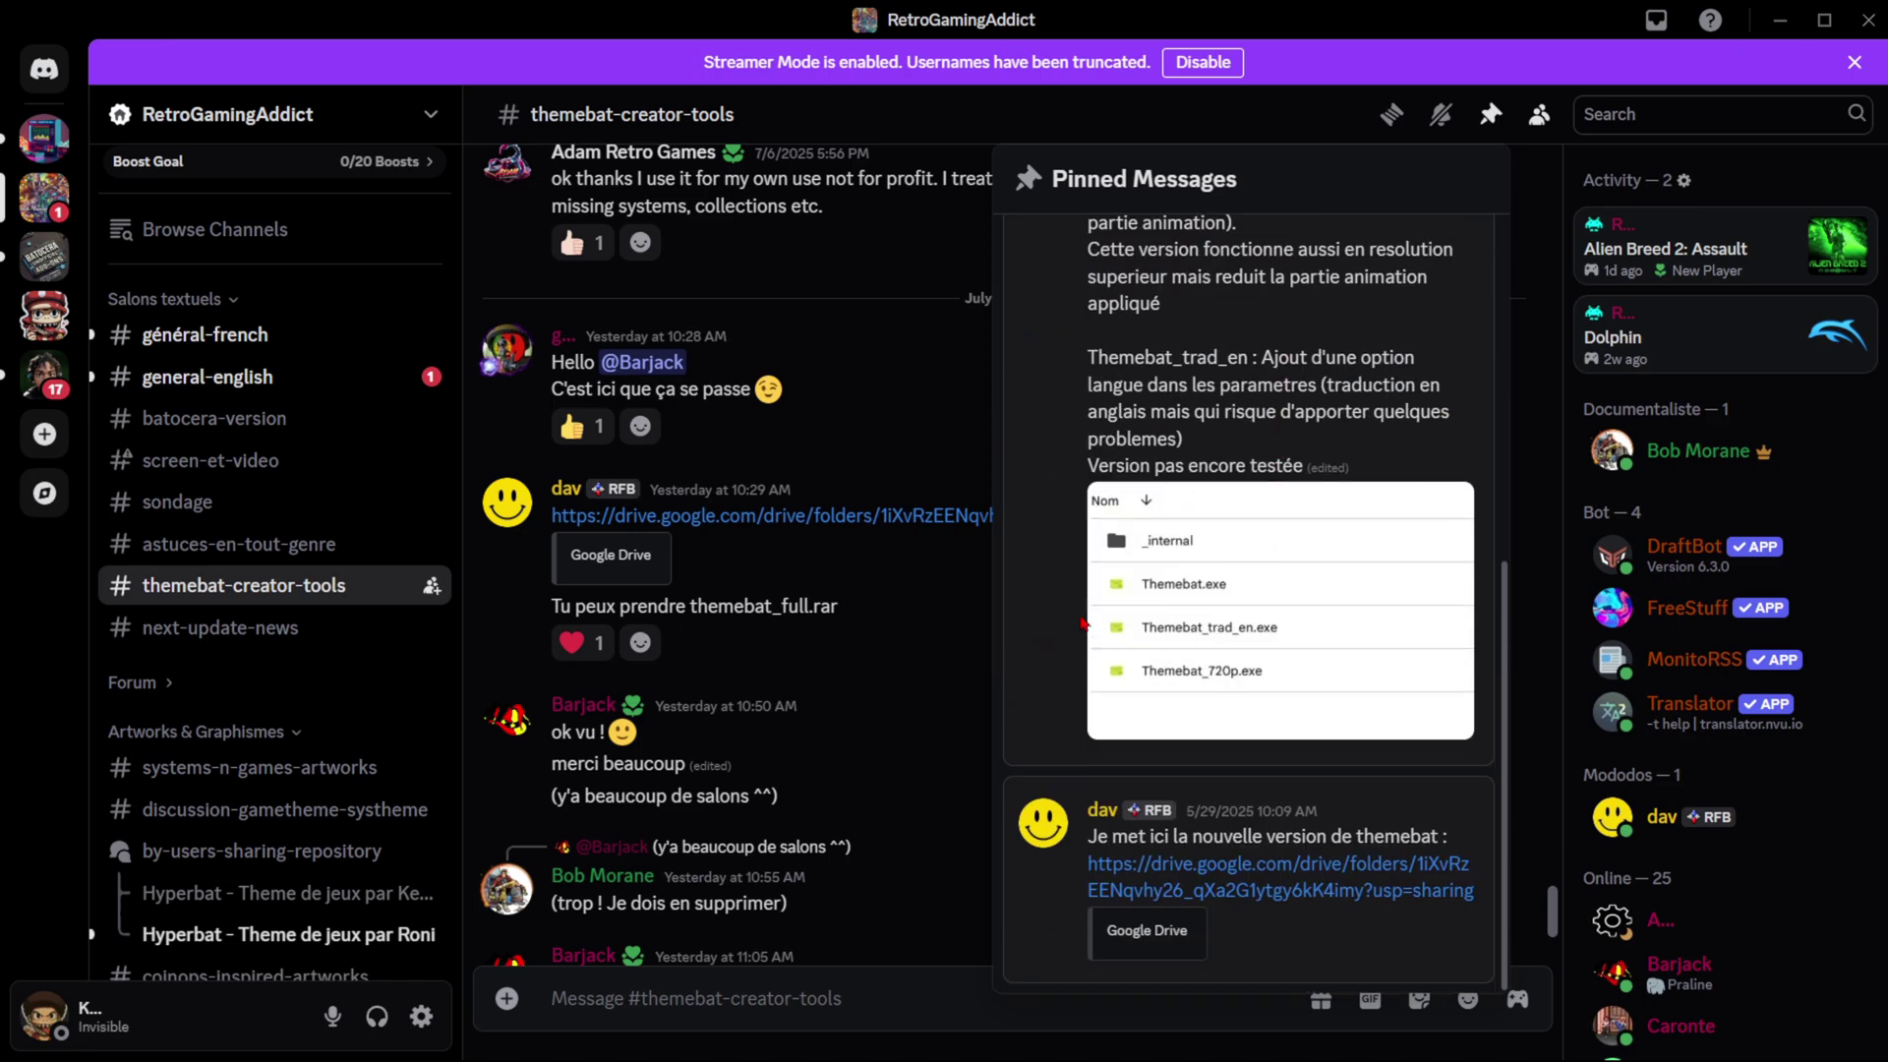
pyautogui.click(903, 339)
pyautogui.click(836, 521)
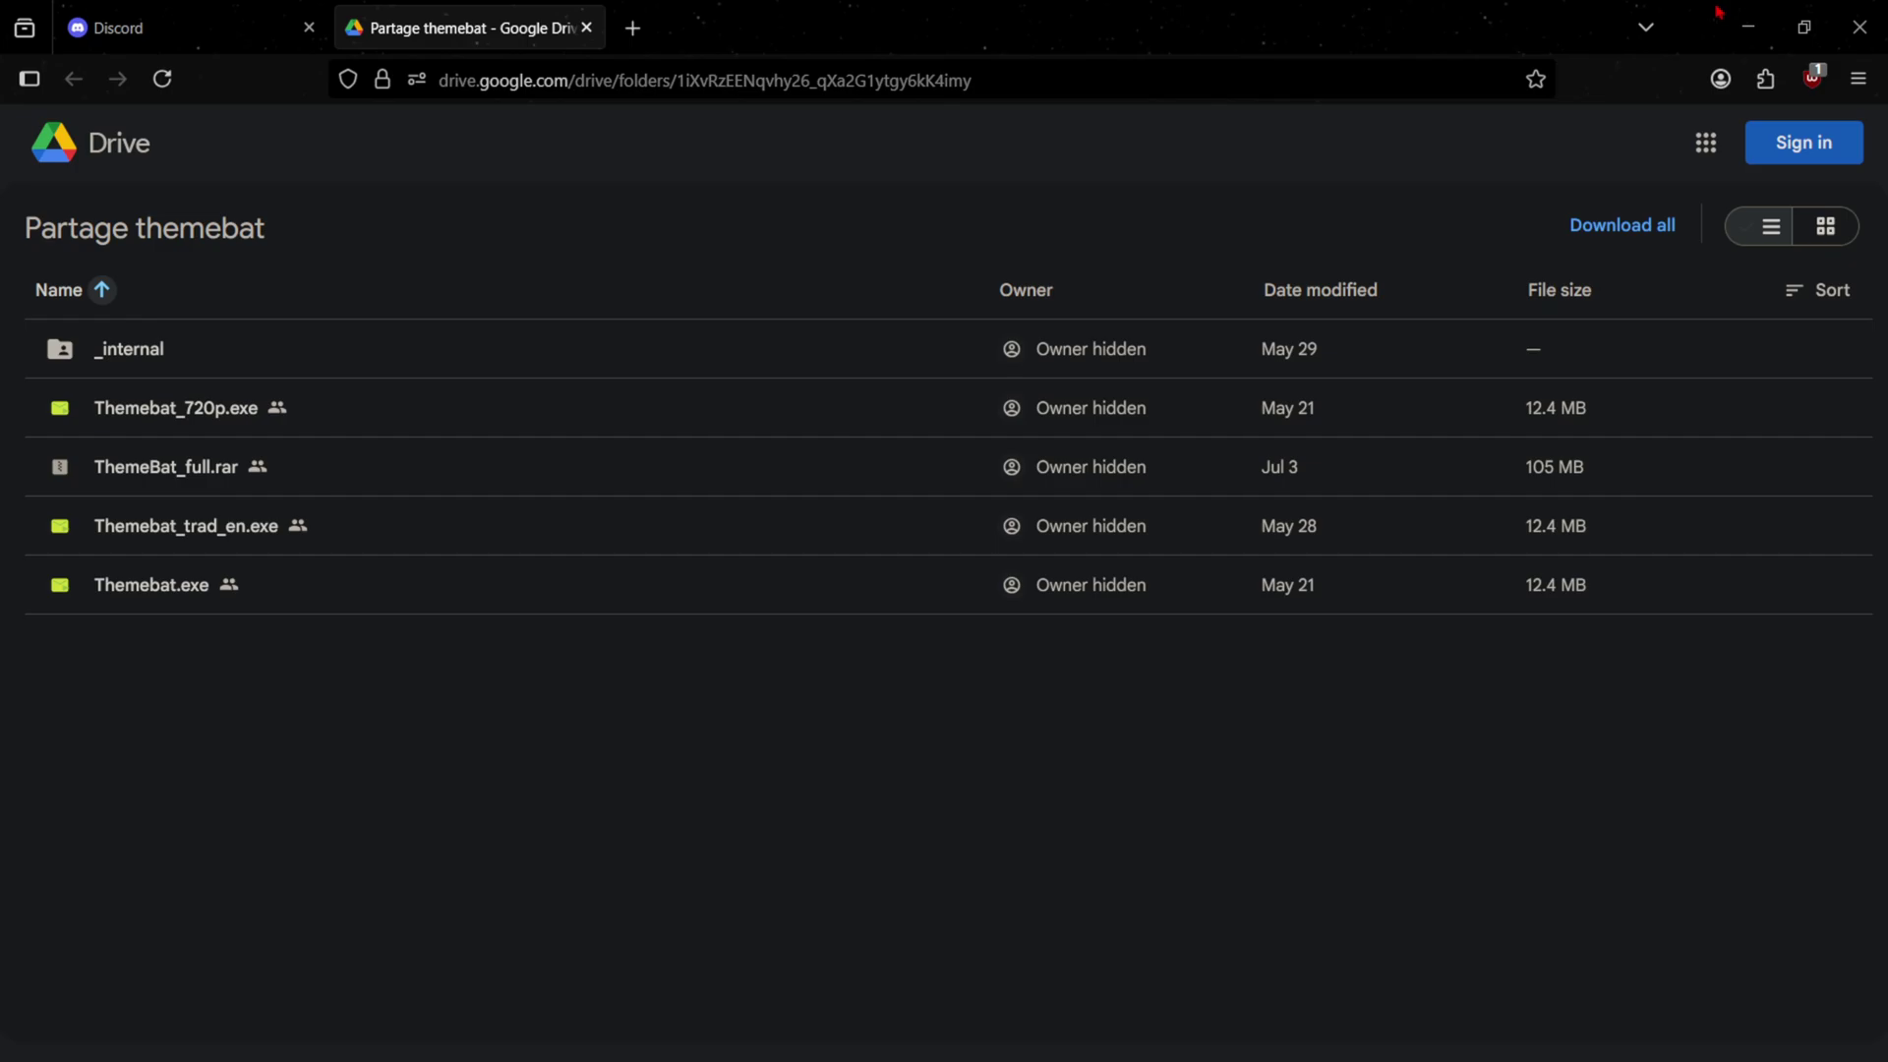
pyautogui.click(1749, 27)
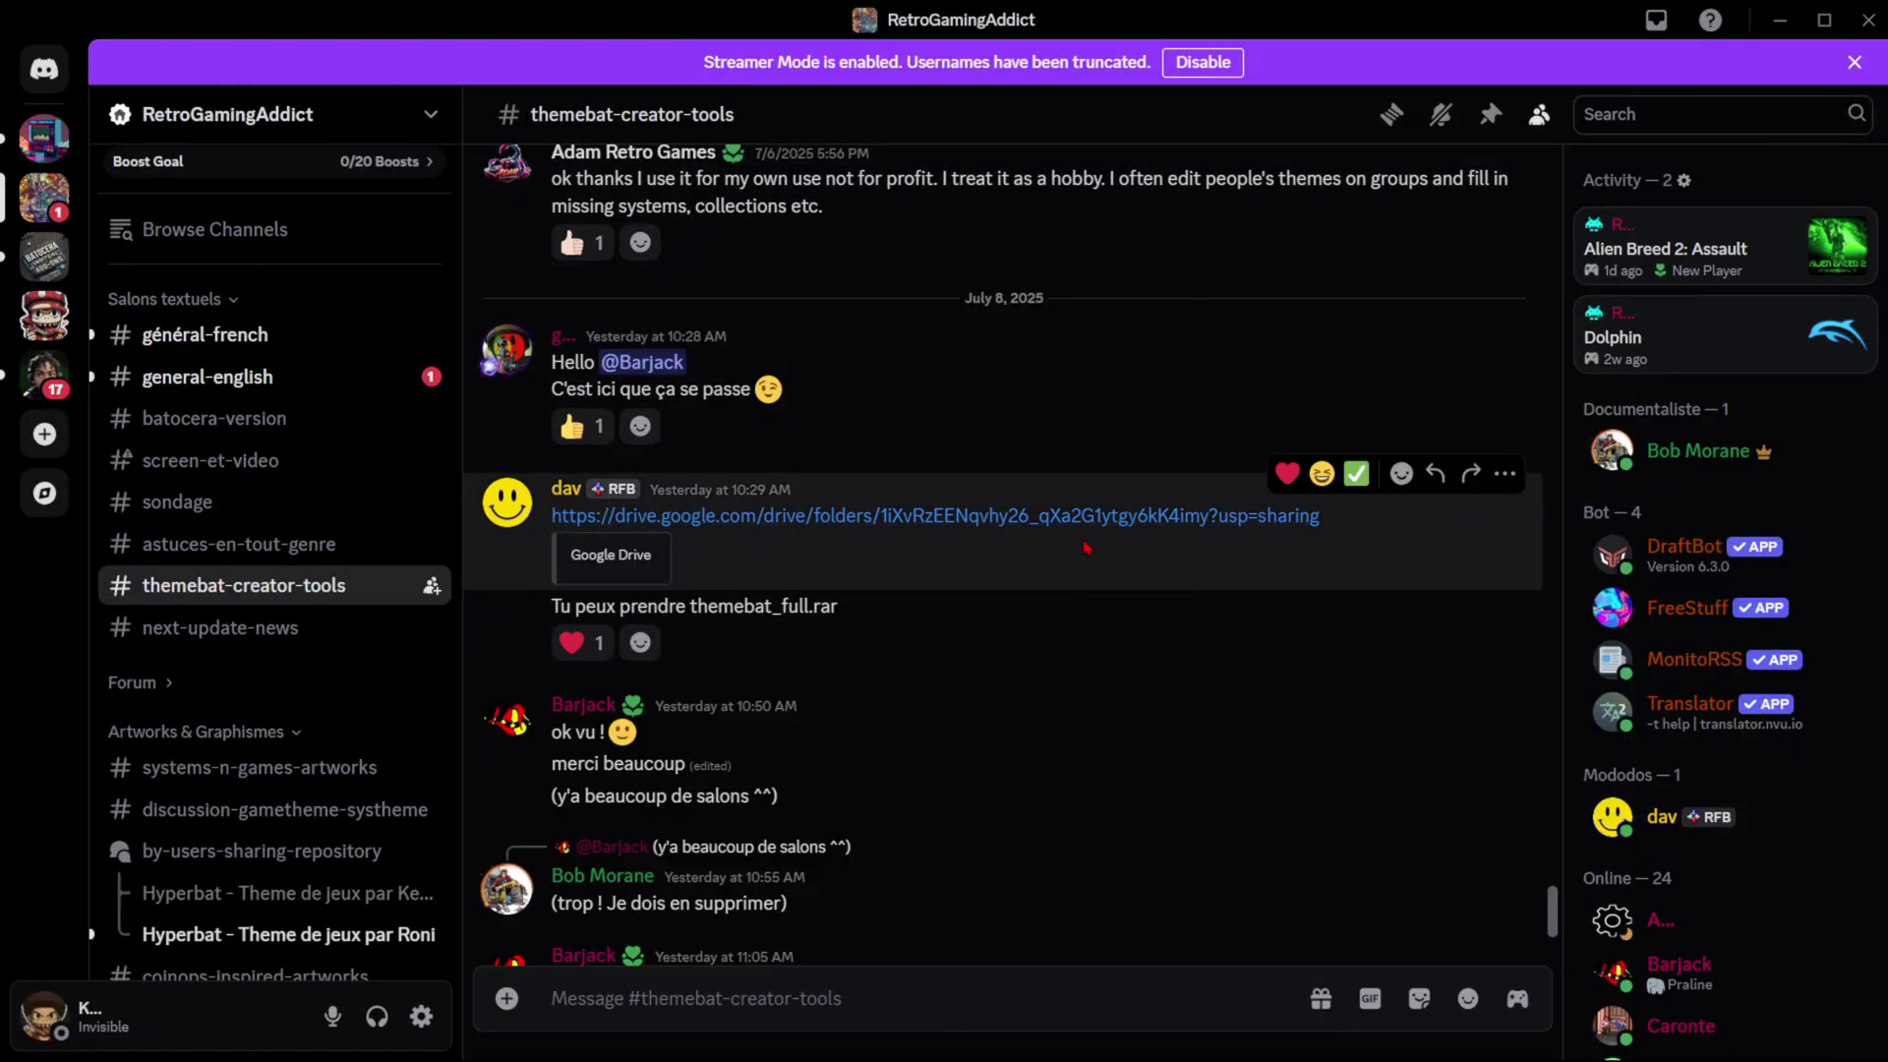
# Dismiss the poster's profile card and follow the drive.google.com link to the Partage themebat folder.
pyautogui.click(517, 502)
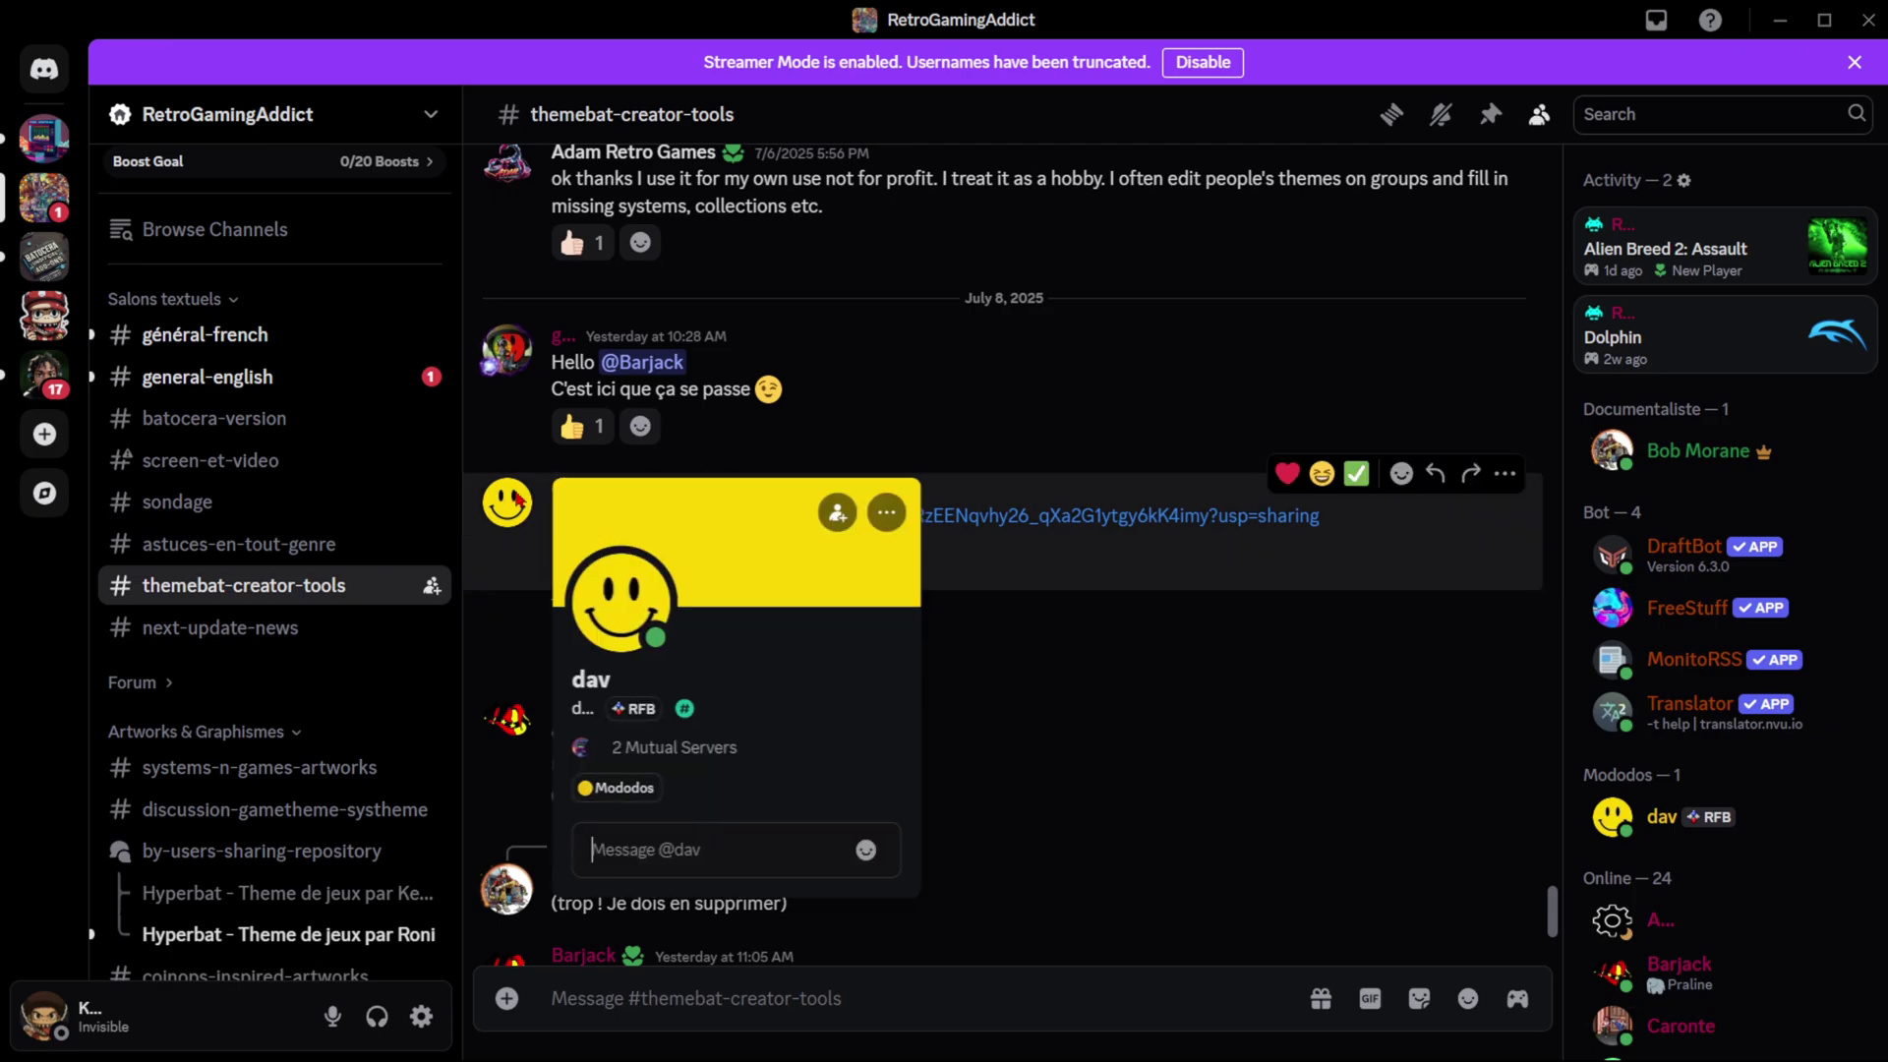
pyautogui.click(1132, 568)
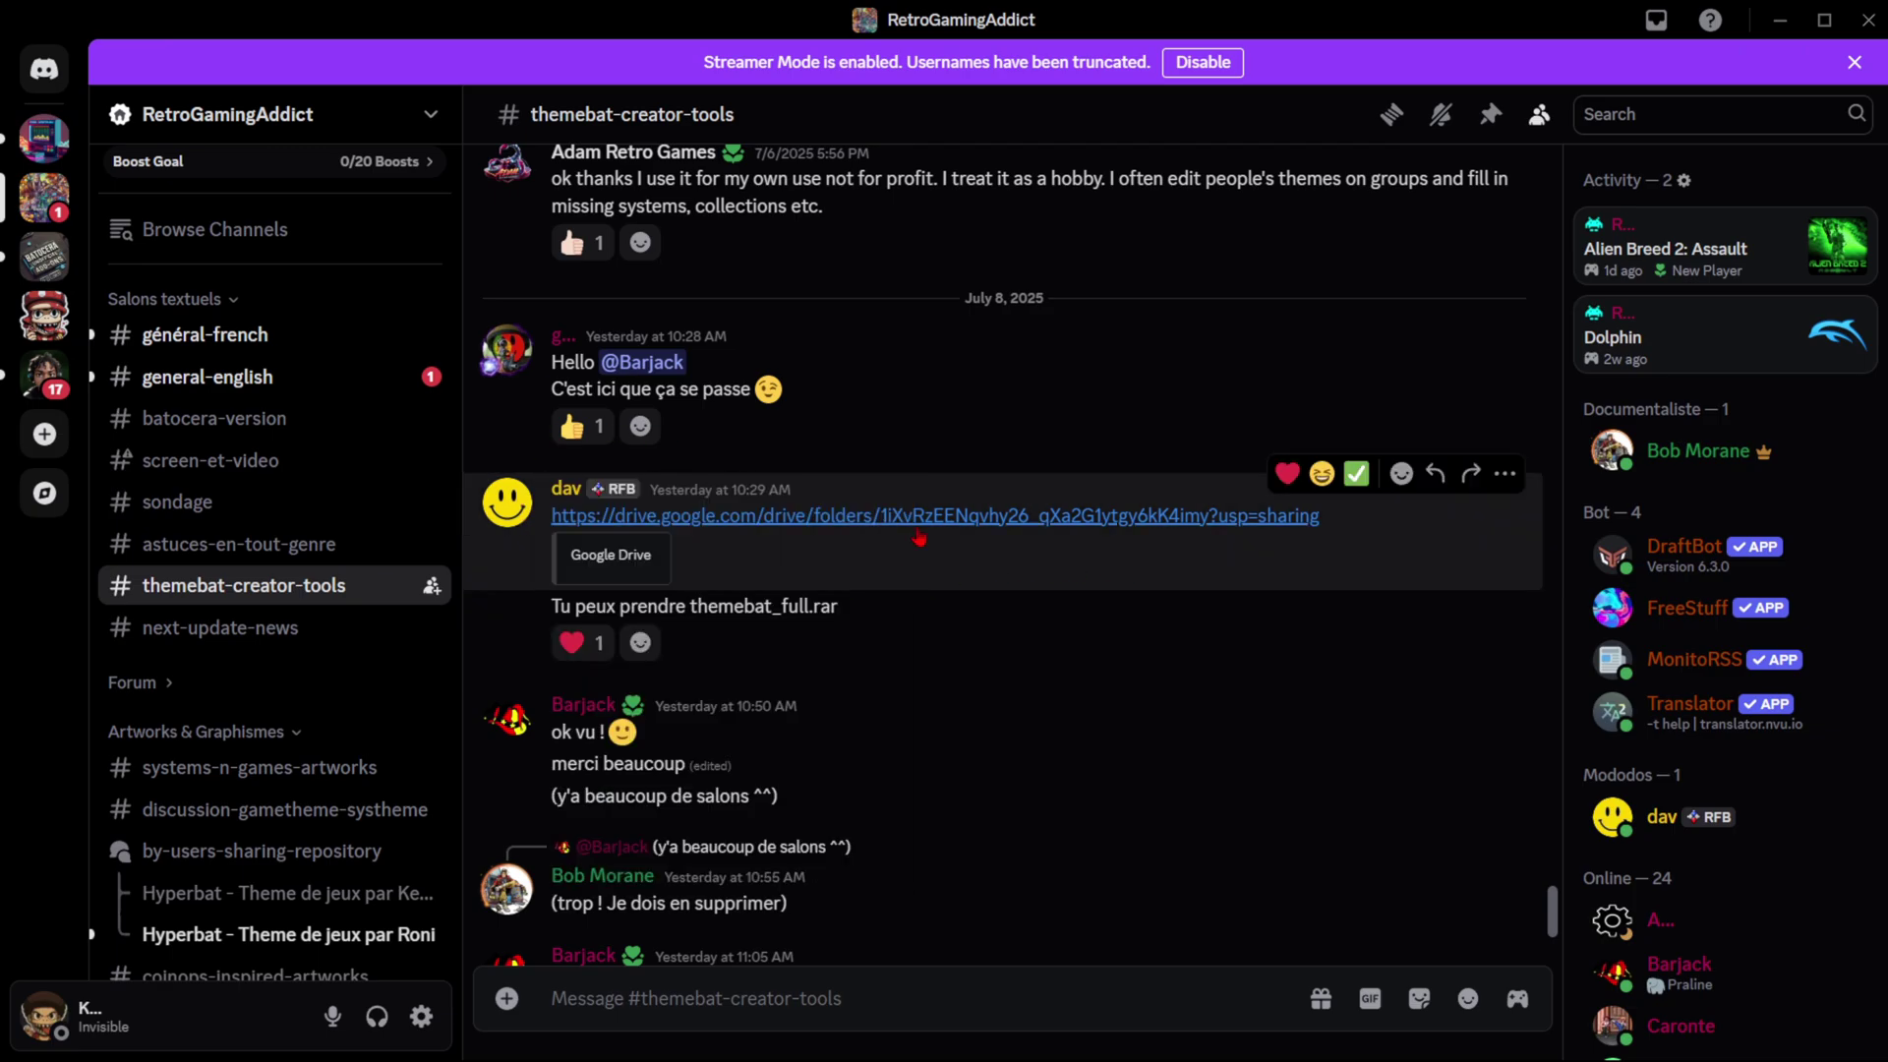
pyautogui.click(835, 515)
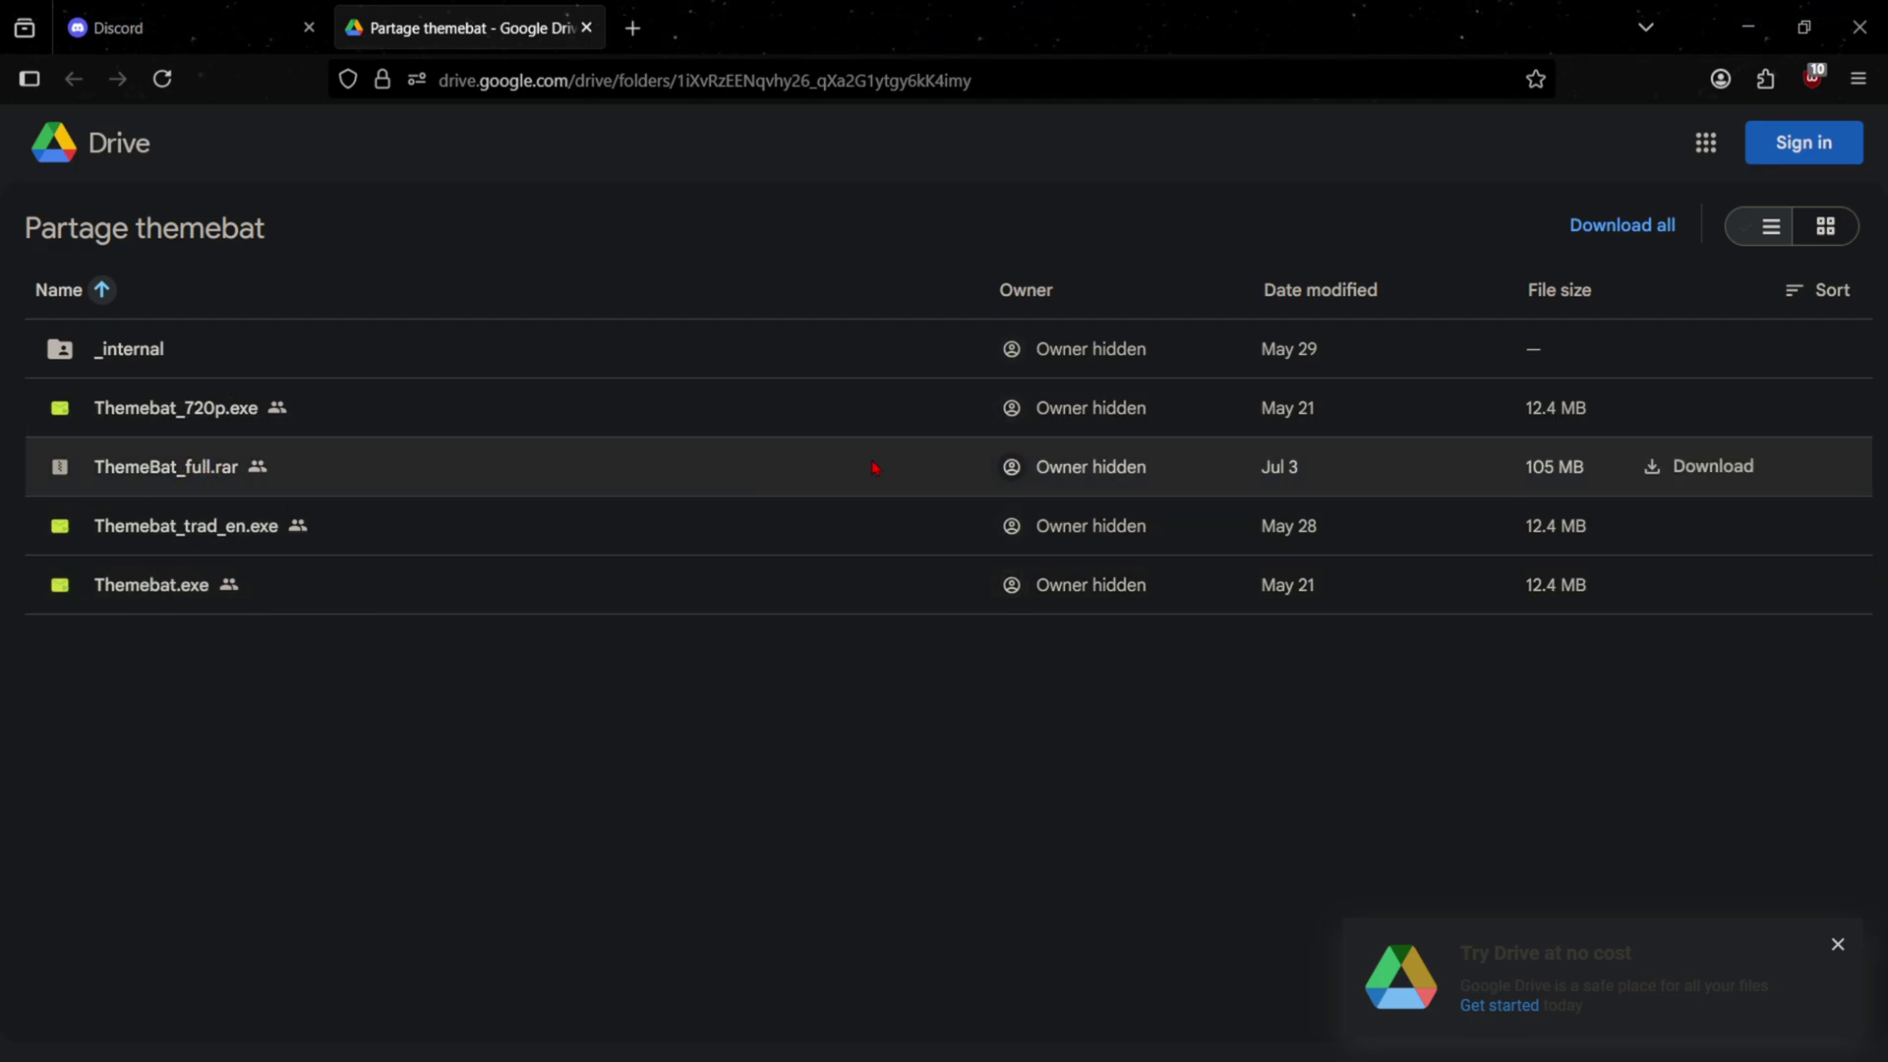
# Download ThemeBat_full.rar (105 MB) despite the virus-scan warning and save it to the Desktop.
pyautogui.click(1697, 466)
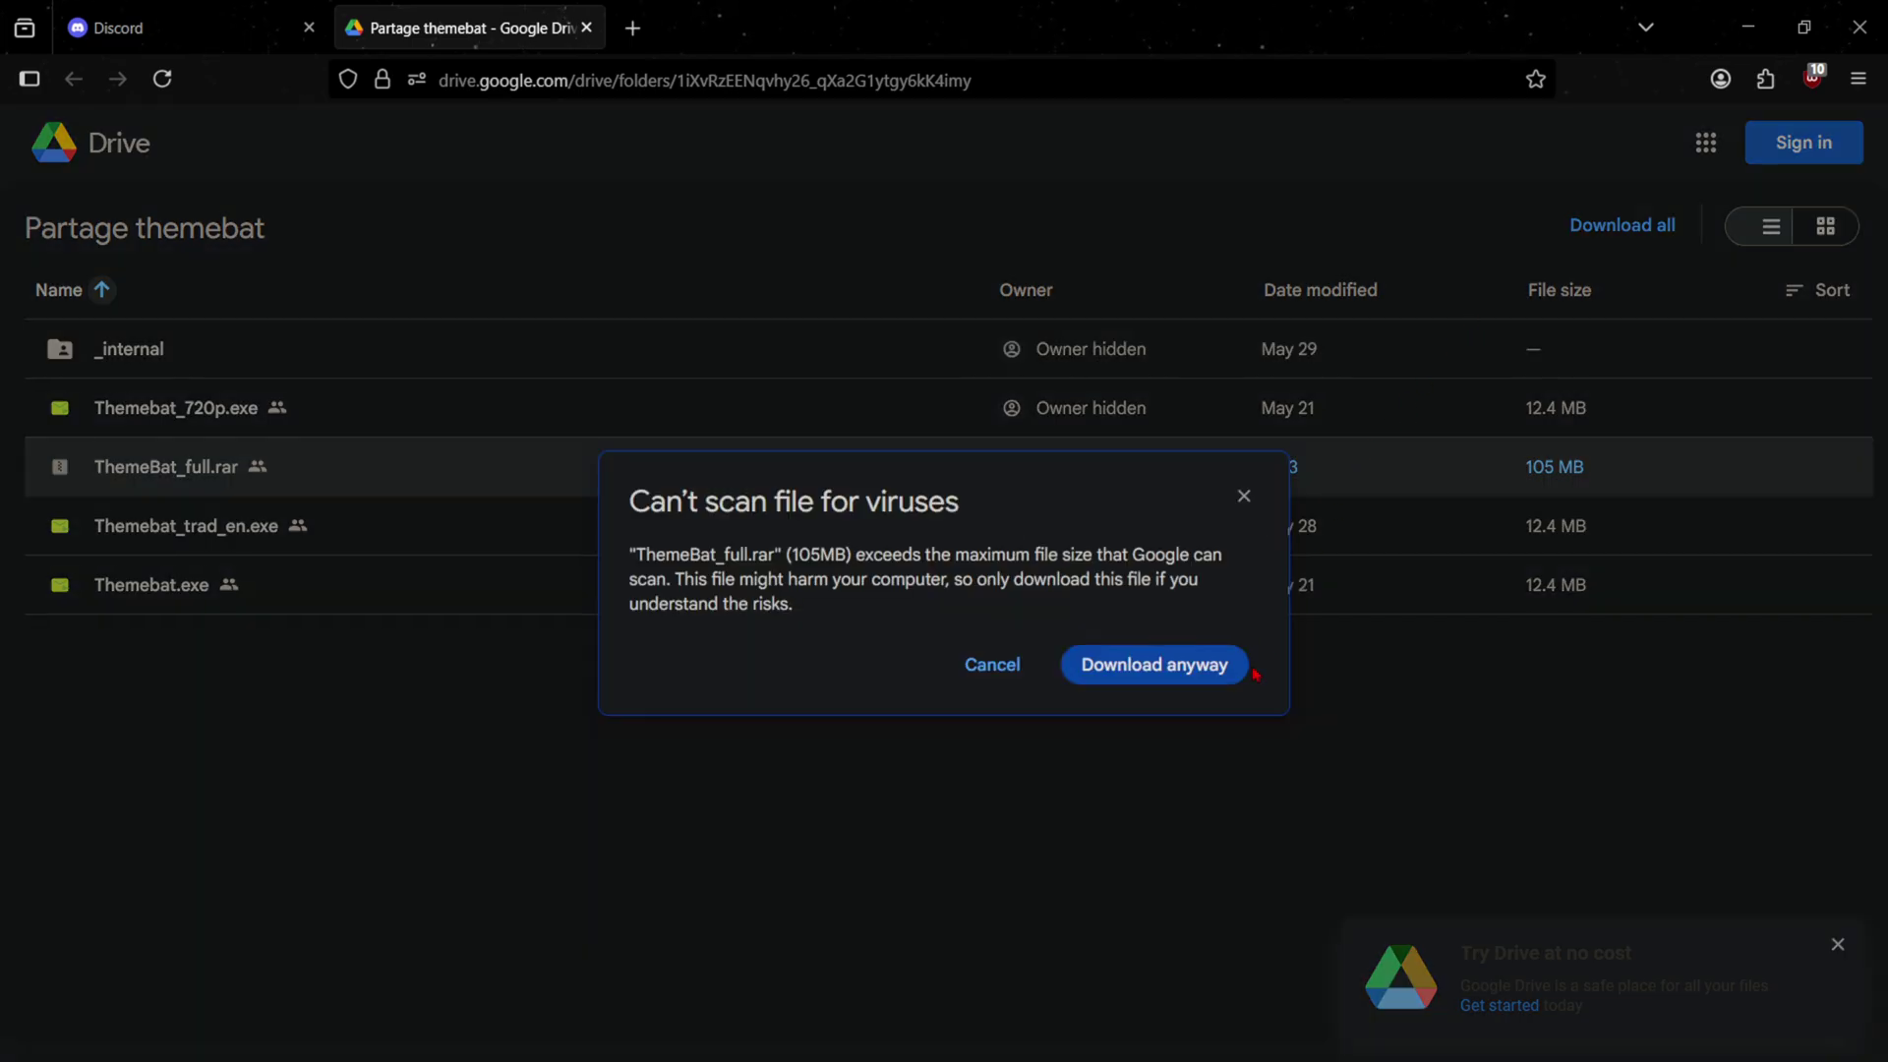
pyautogui.click(1208, 679)
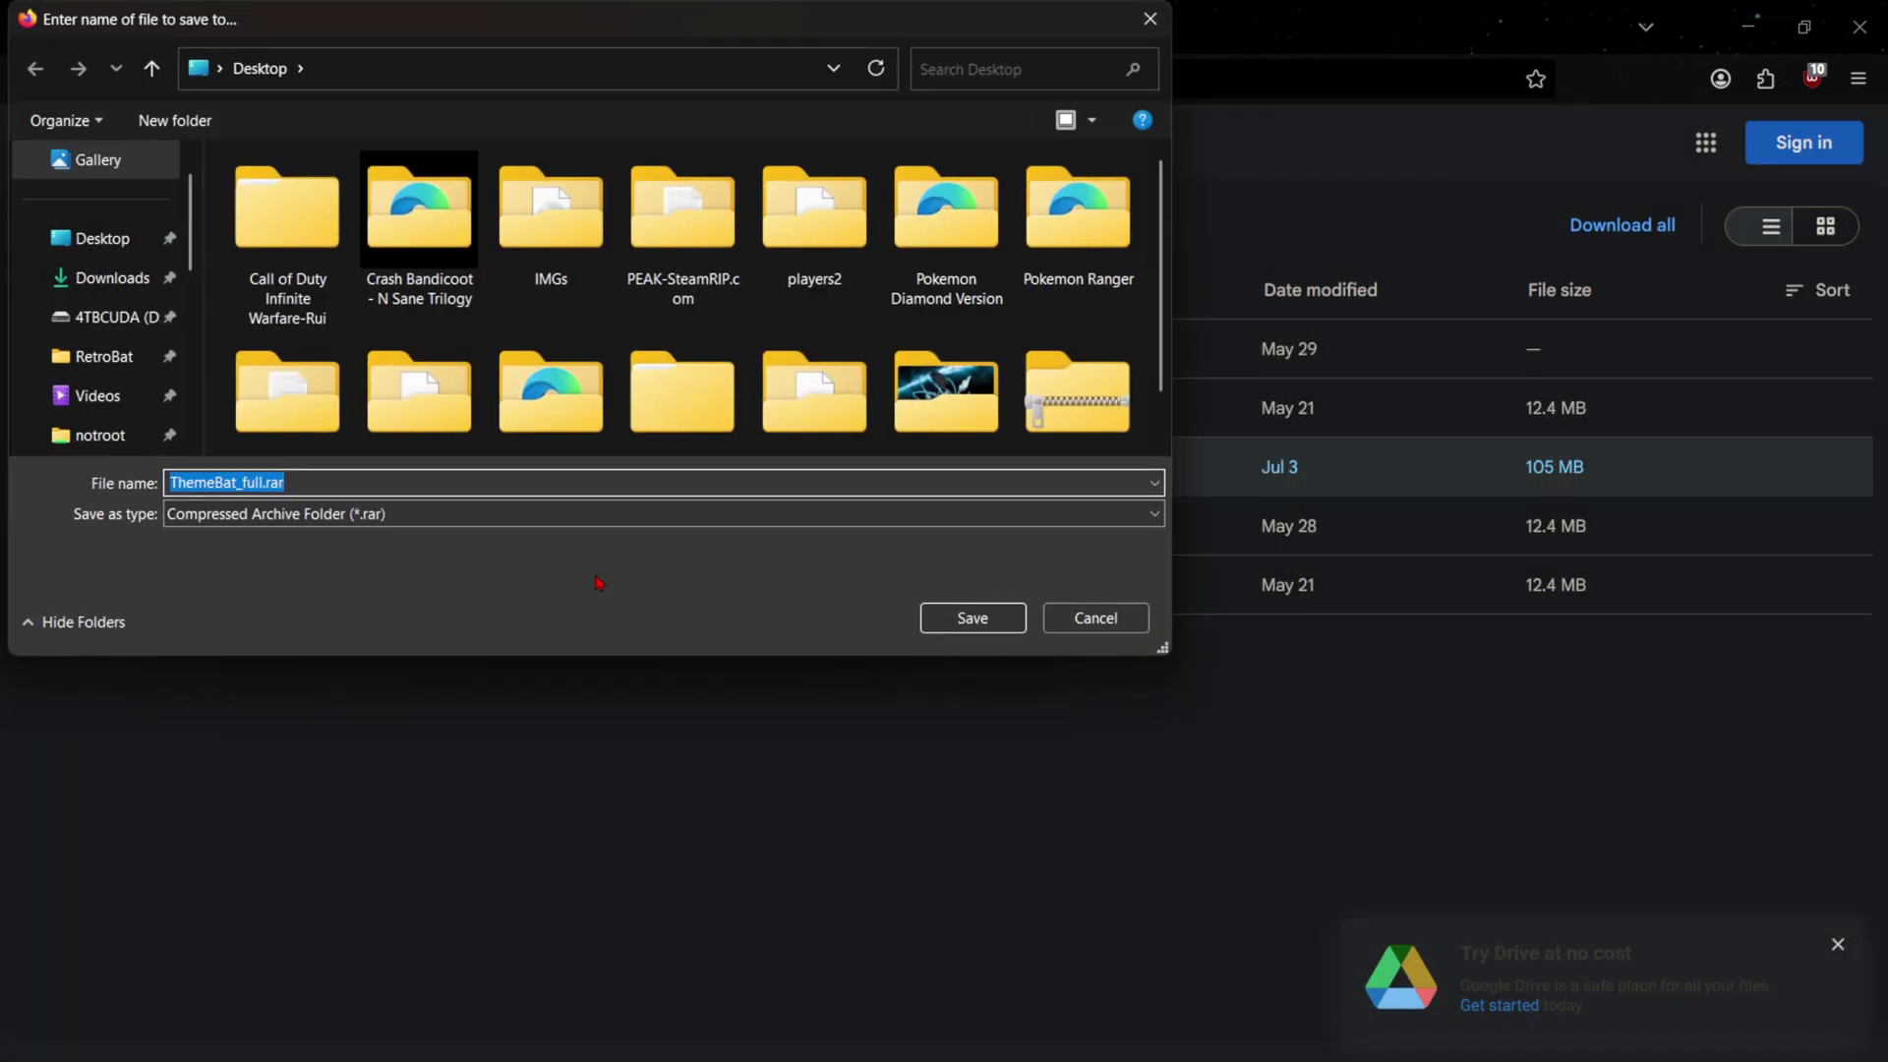
pyautogui.click(944, 613)
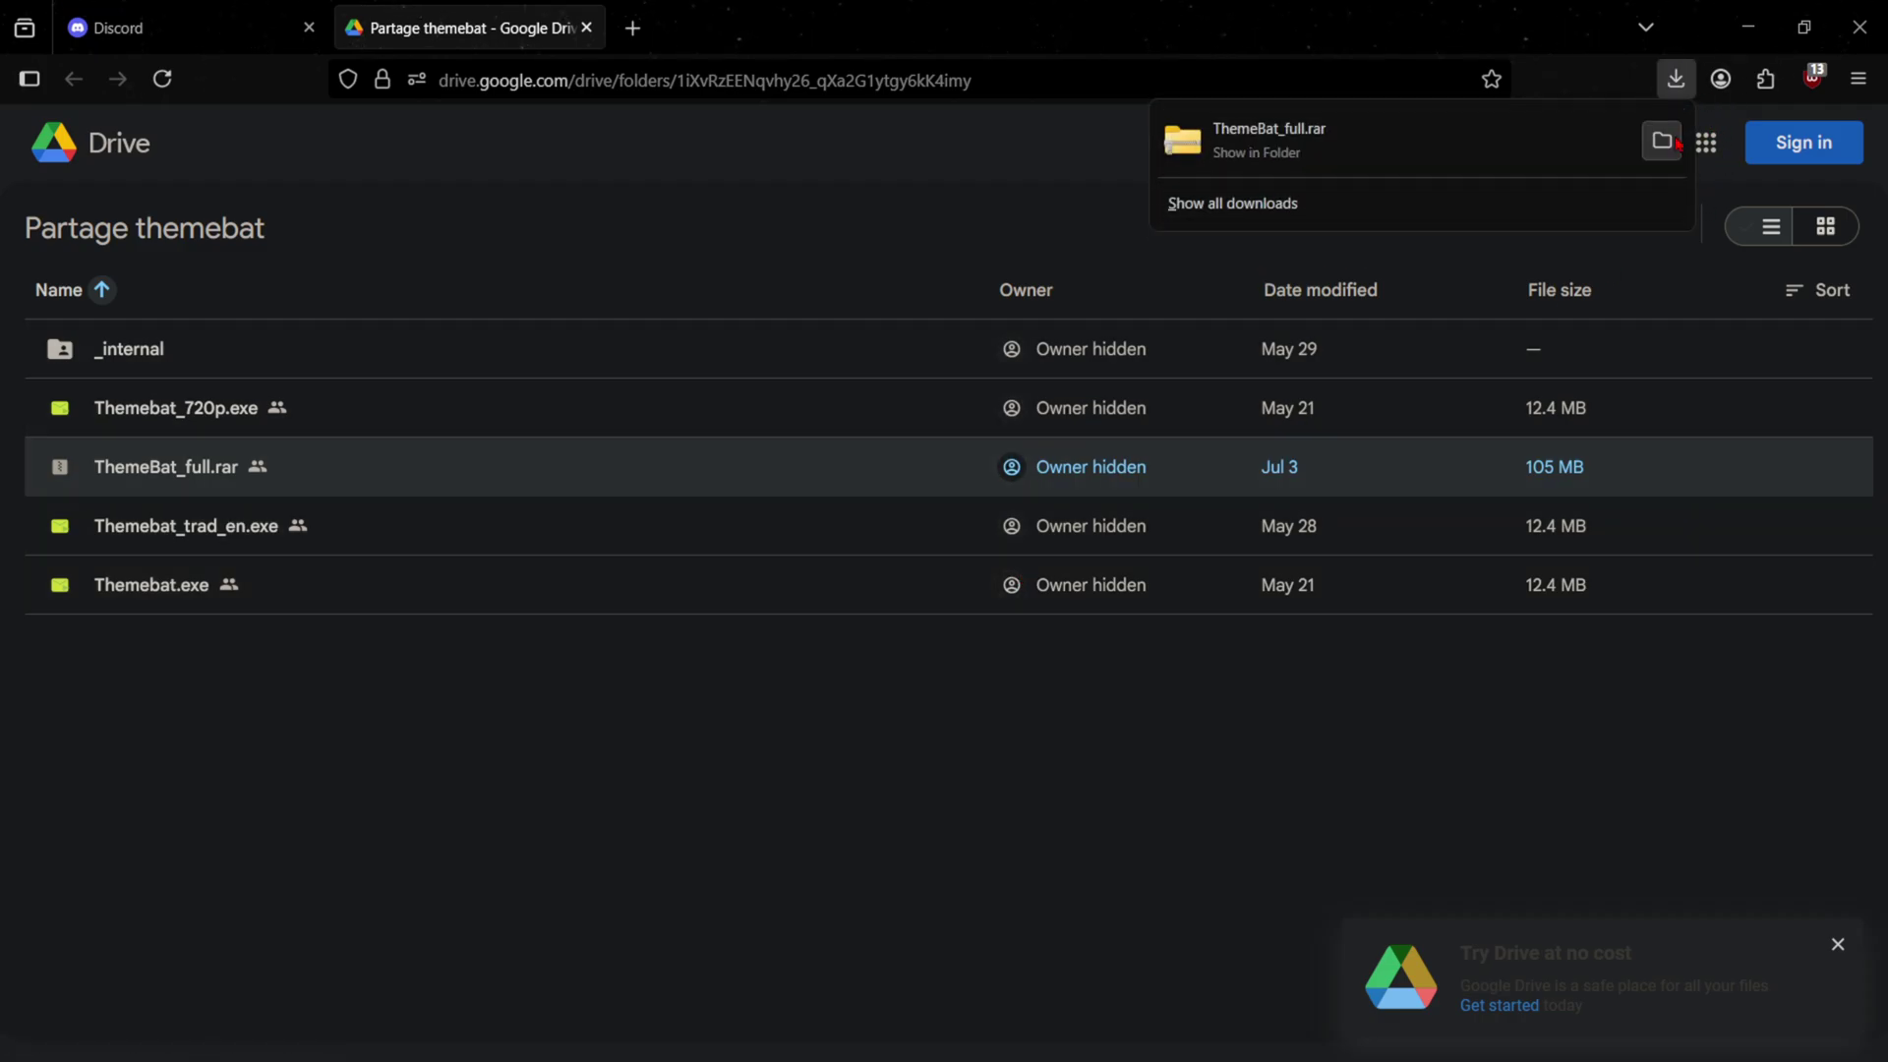
# Extract ThemeBat_full.rar, move the ThemeBat_full folder on the desktop, and open it.
pyautogui.click(1677, 145)
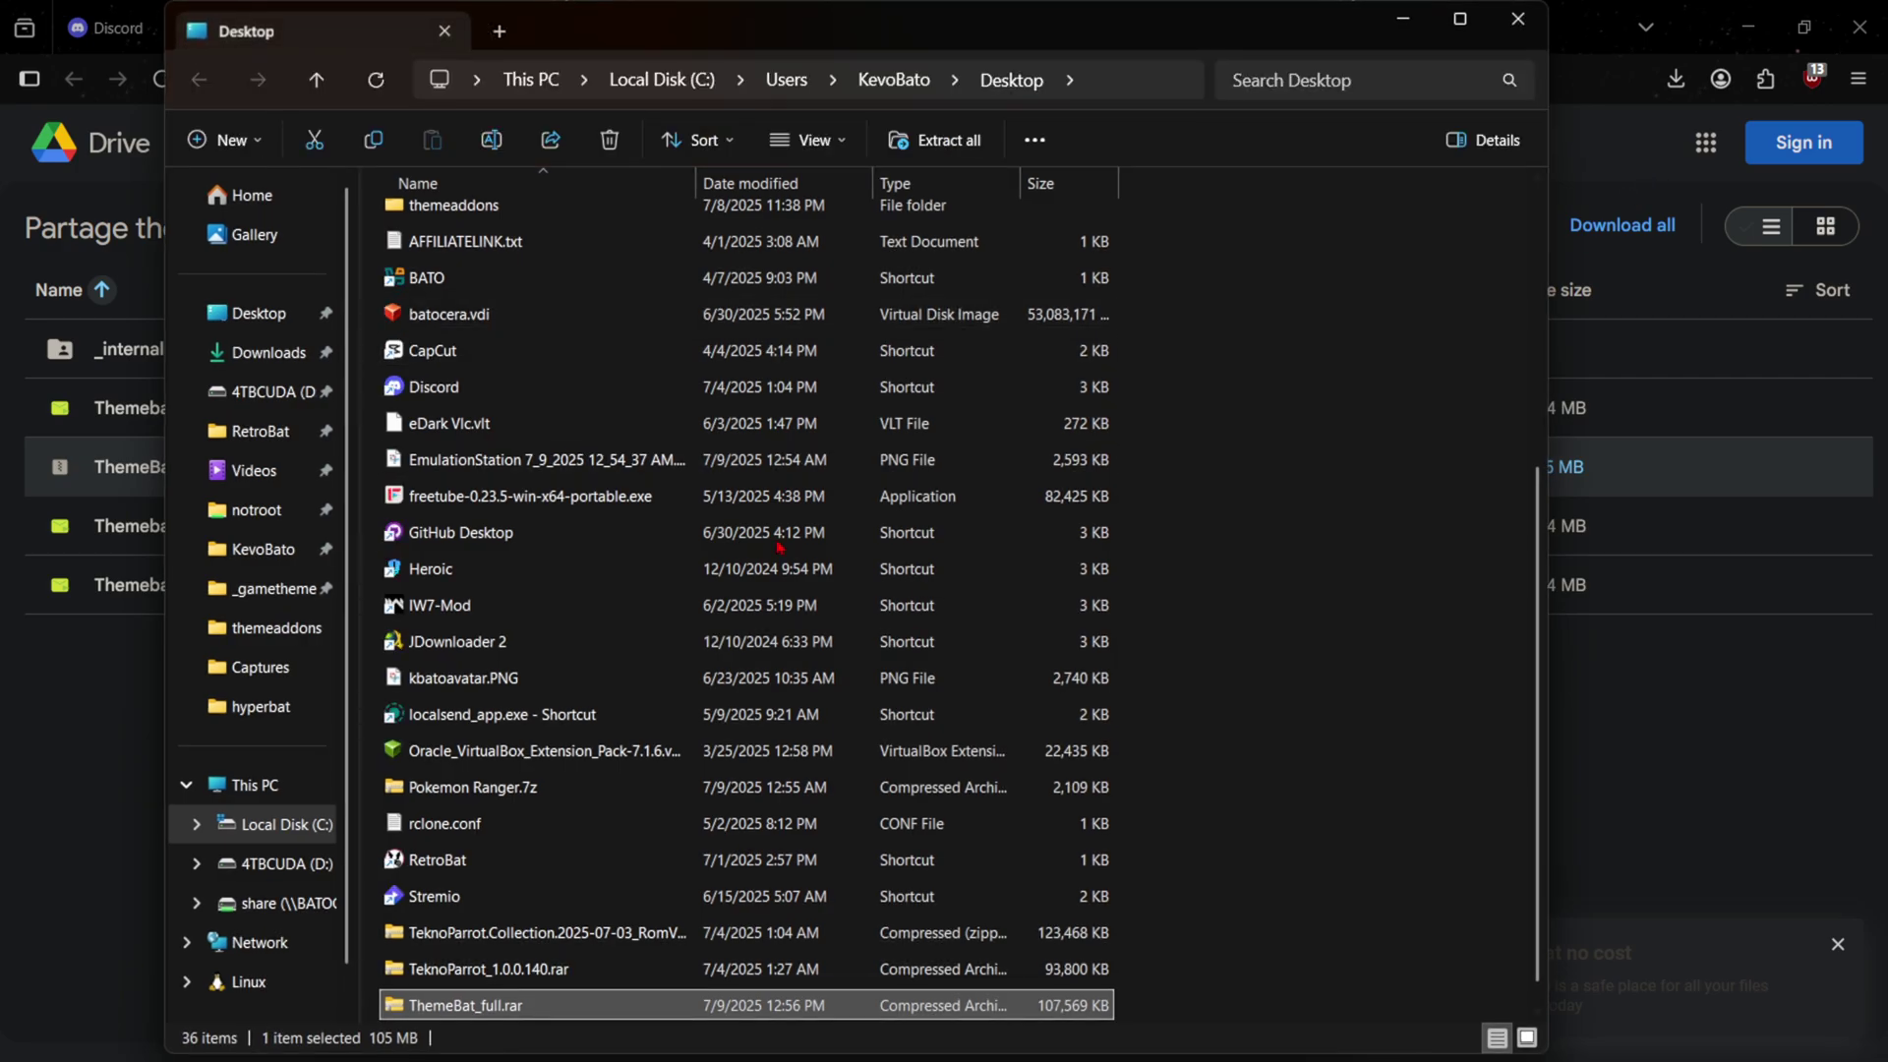
pyautogui.rightClick(516, 986)
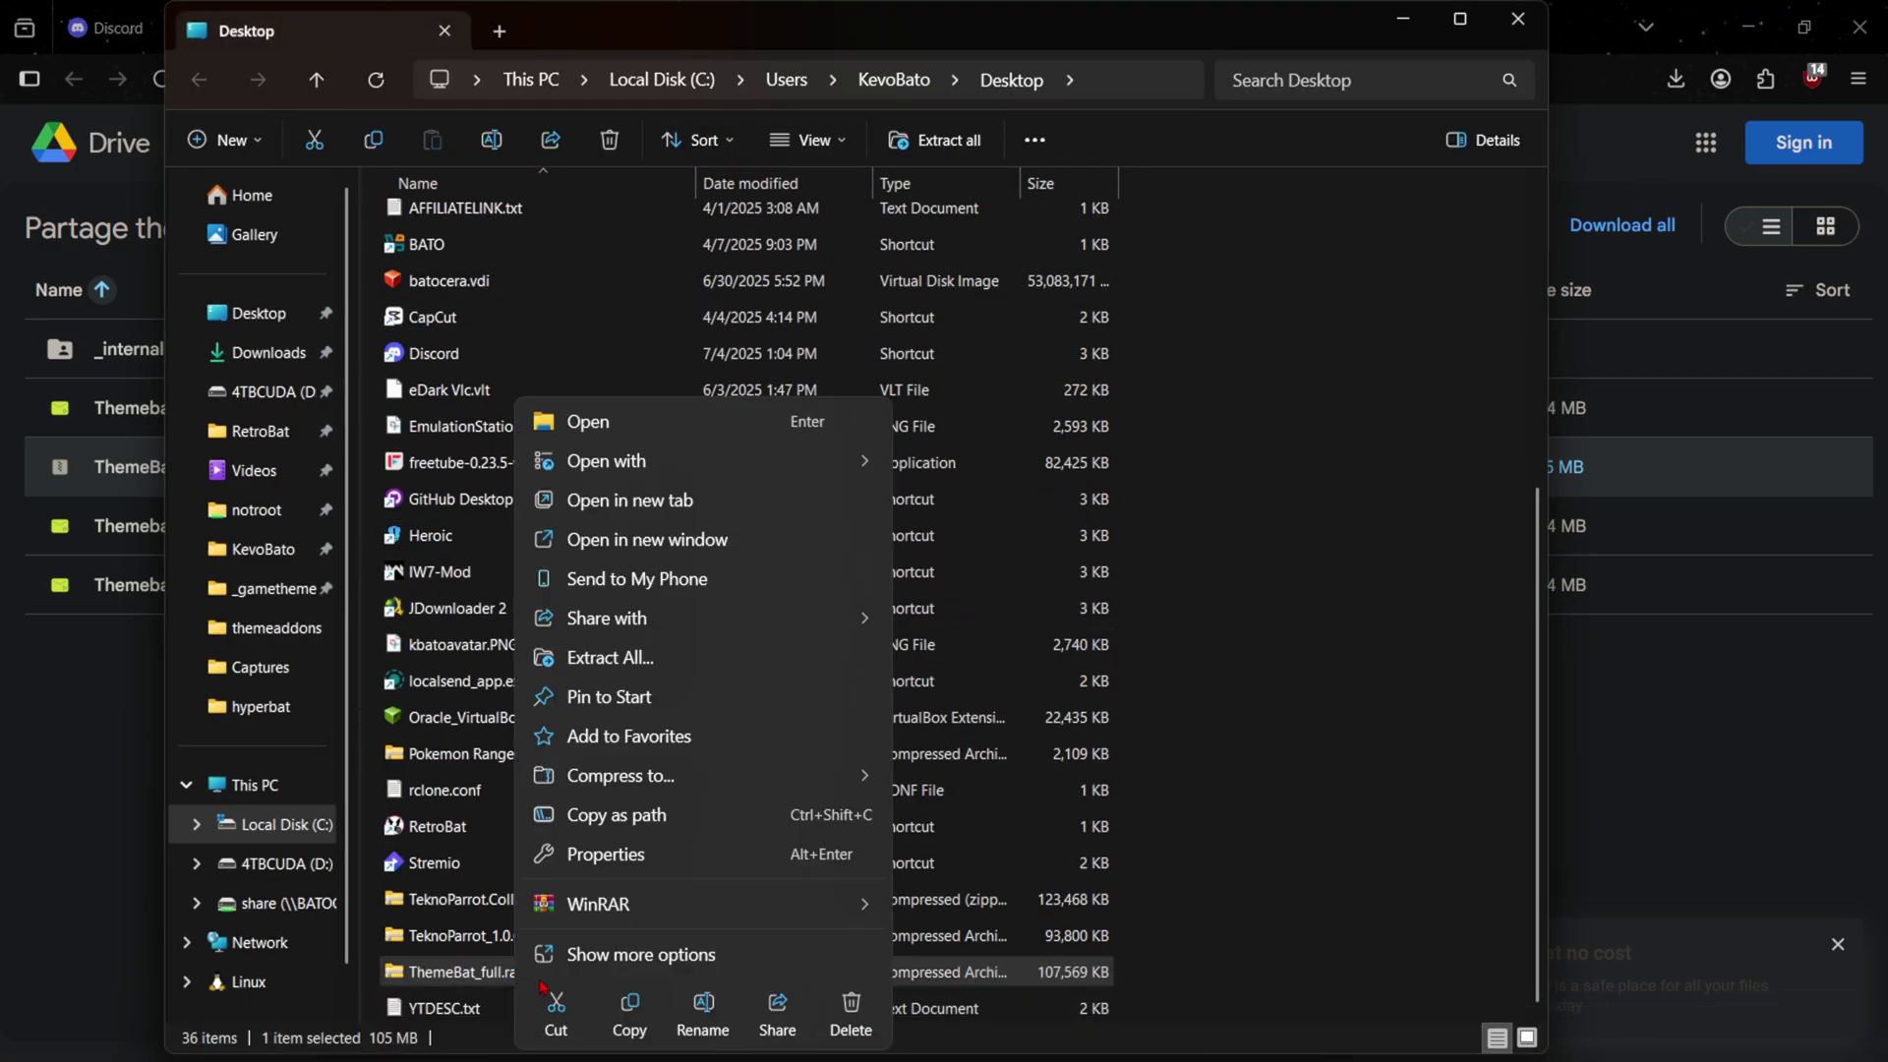
pyautogui.click(747, 958)
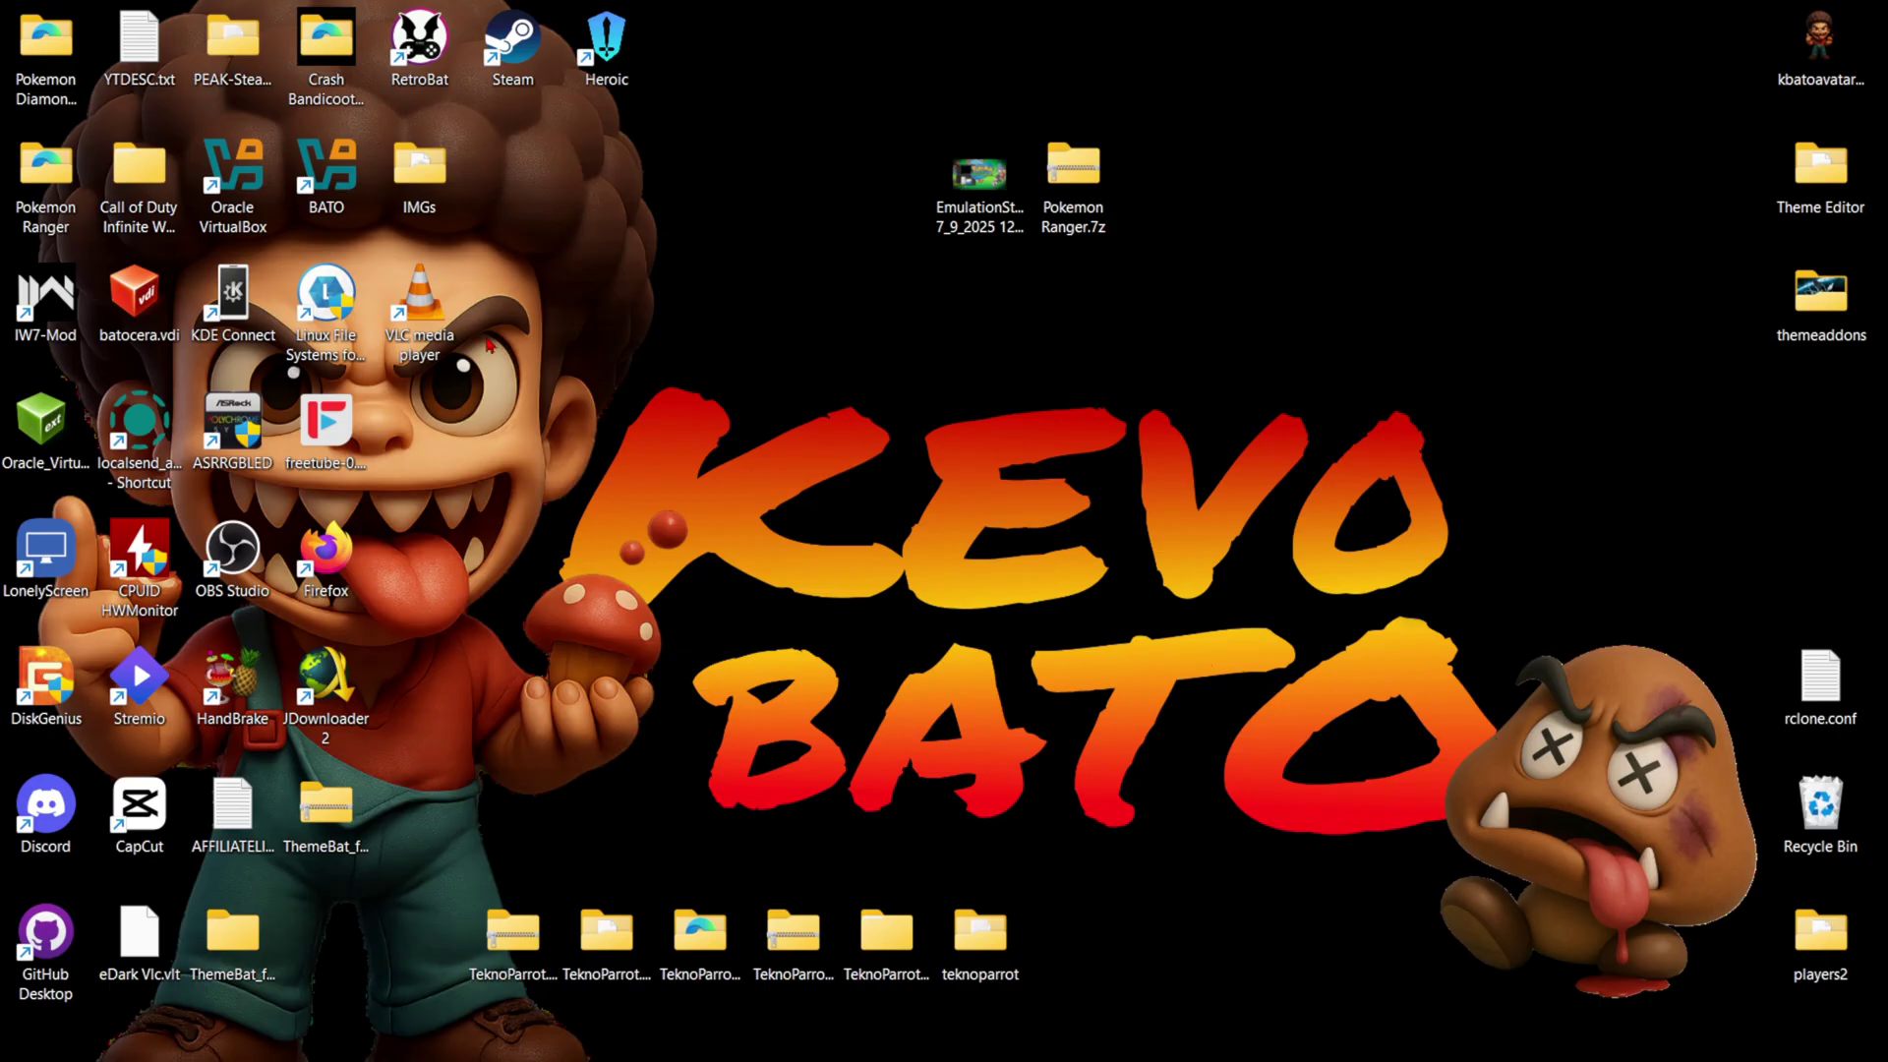
pyautogui.moveTo(233, 929); pyautogui.dragTo(1355, 549)
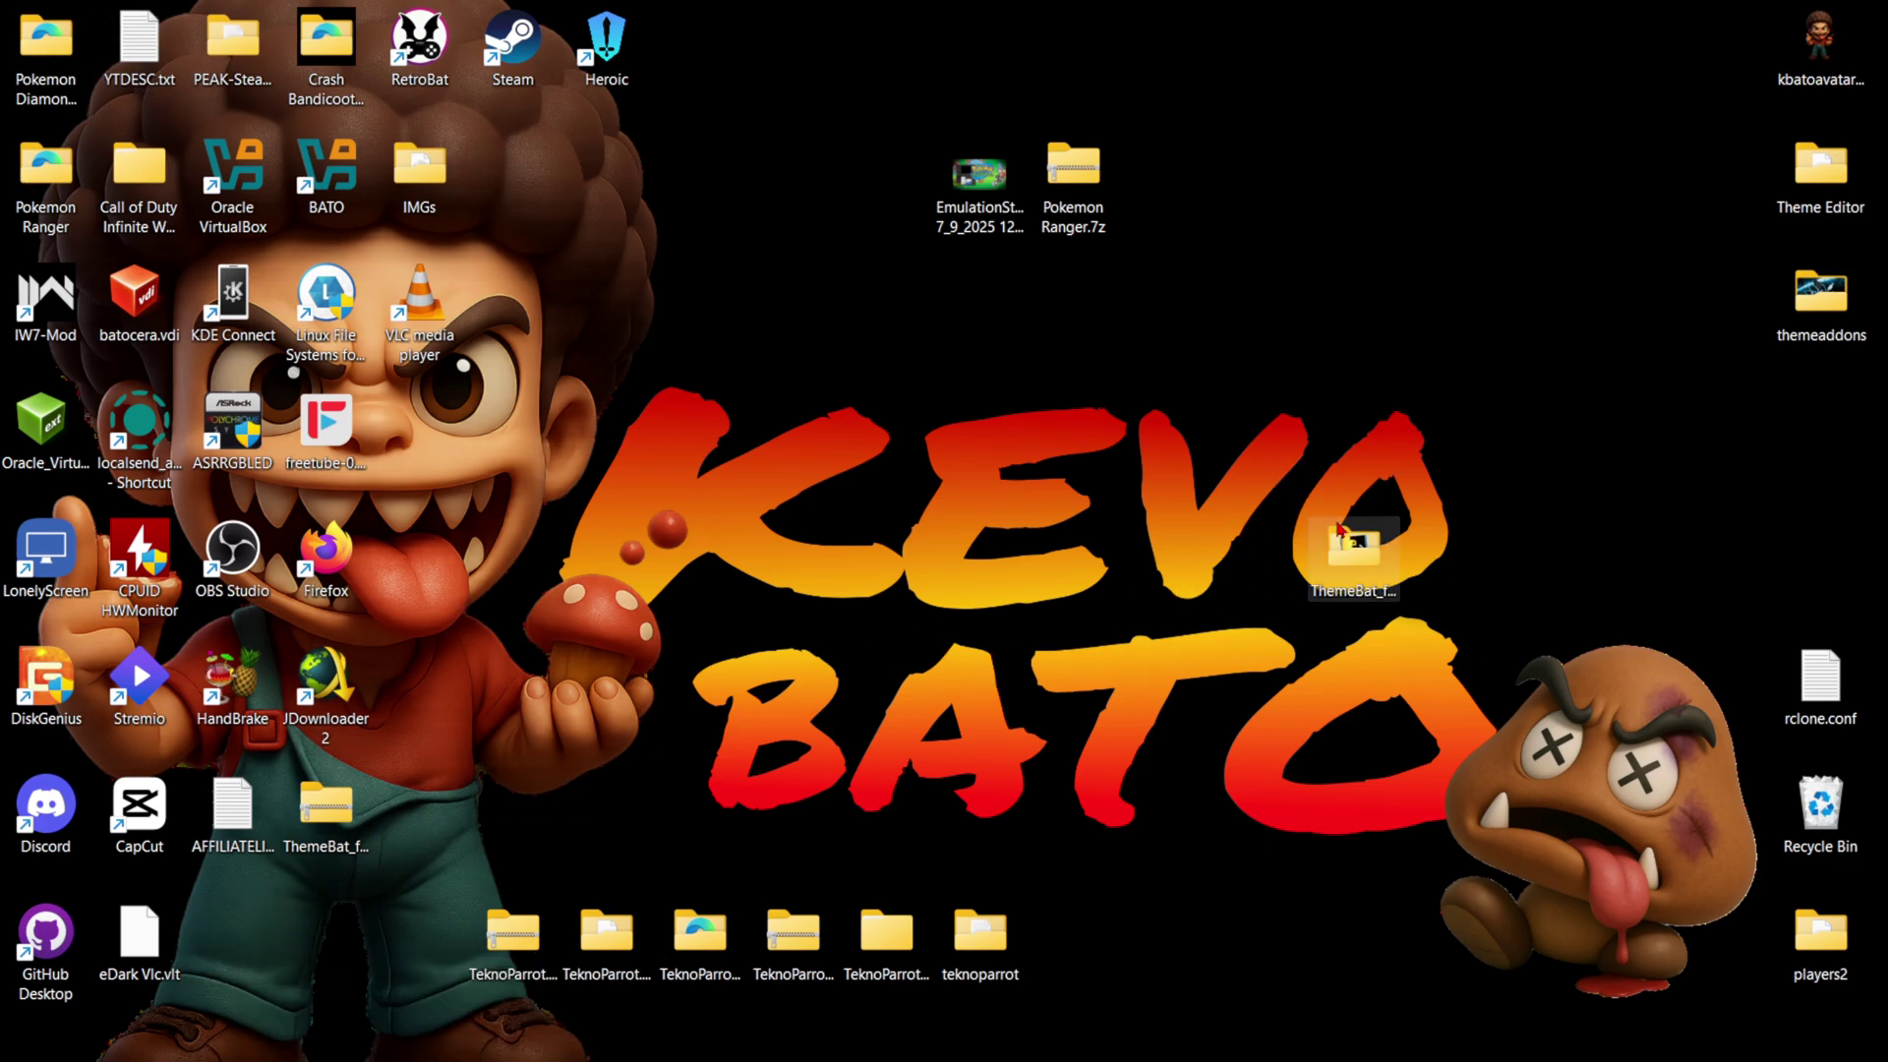
pyautogui.doubleClick(1357, 590)
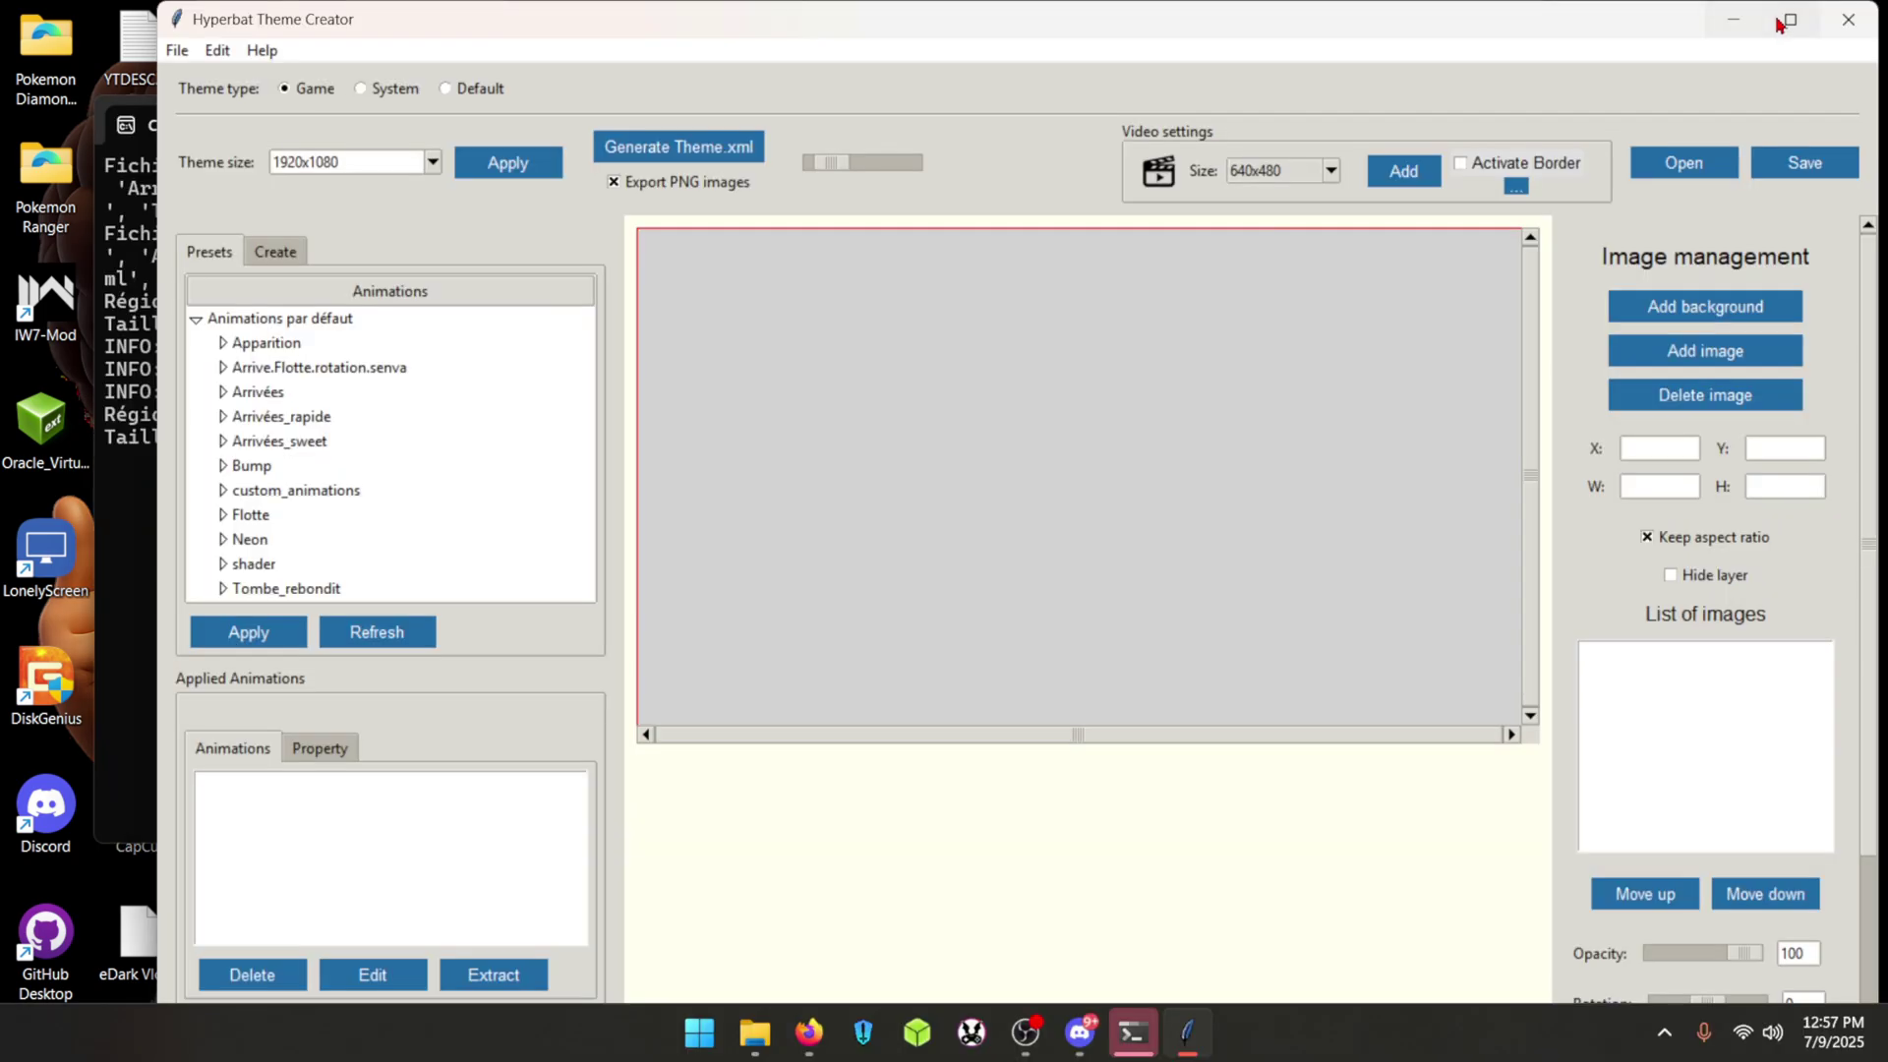
# Maximize the Theme Creator, set its interface language to English in Settings, and restart it.
pyautogui.click(1780, 23)
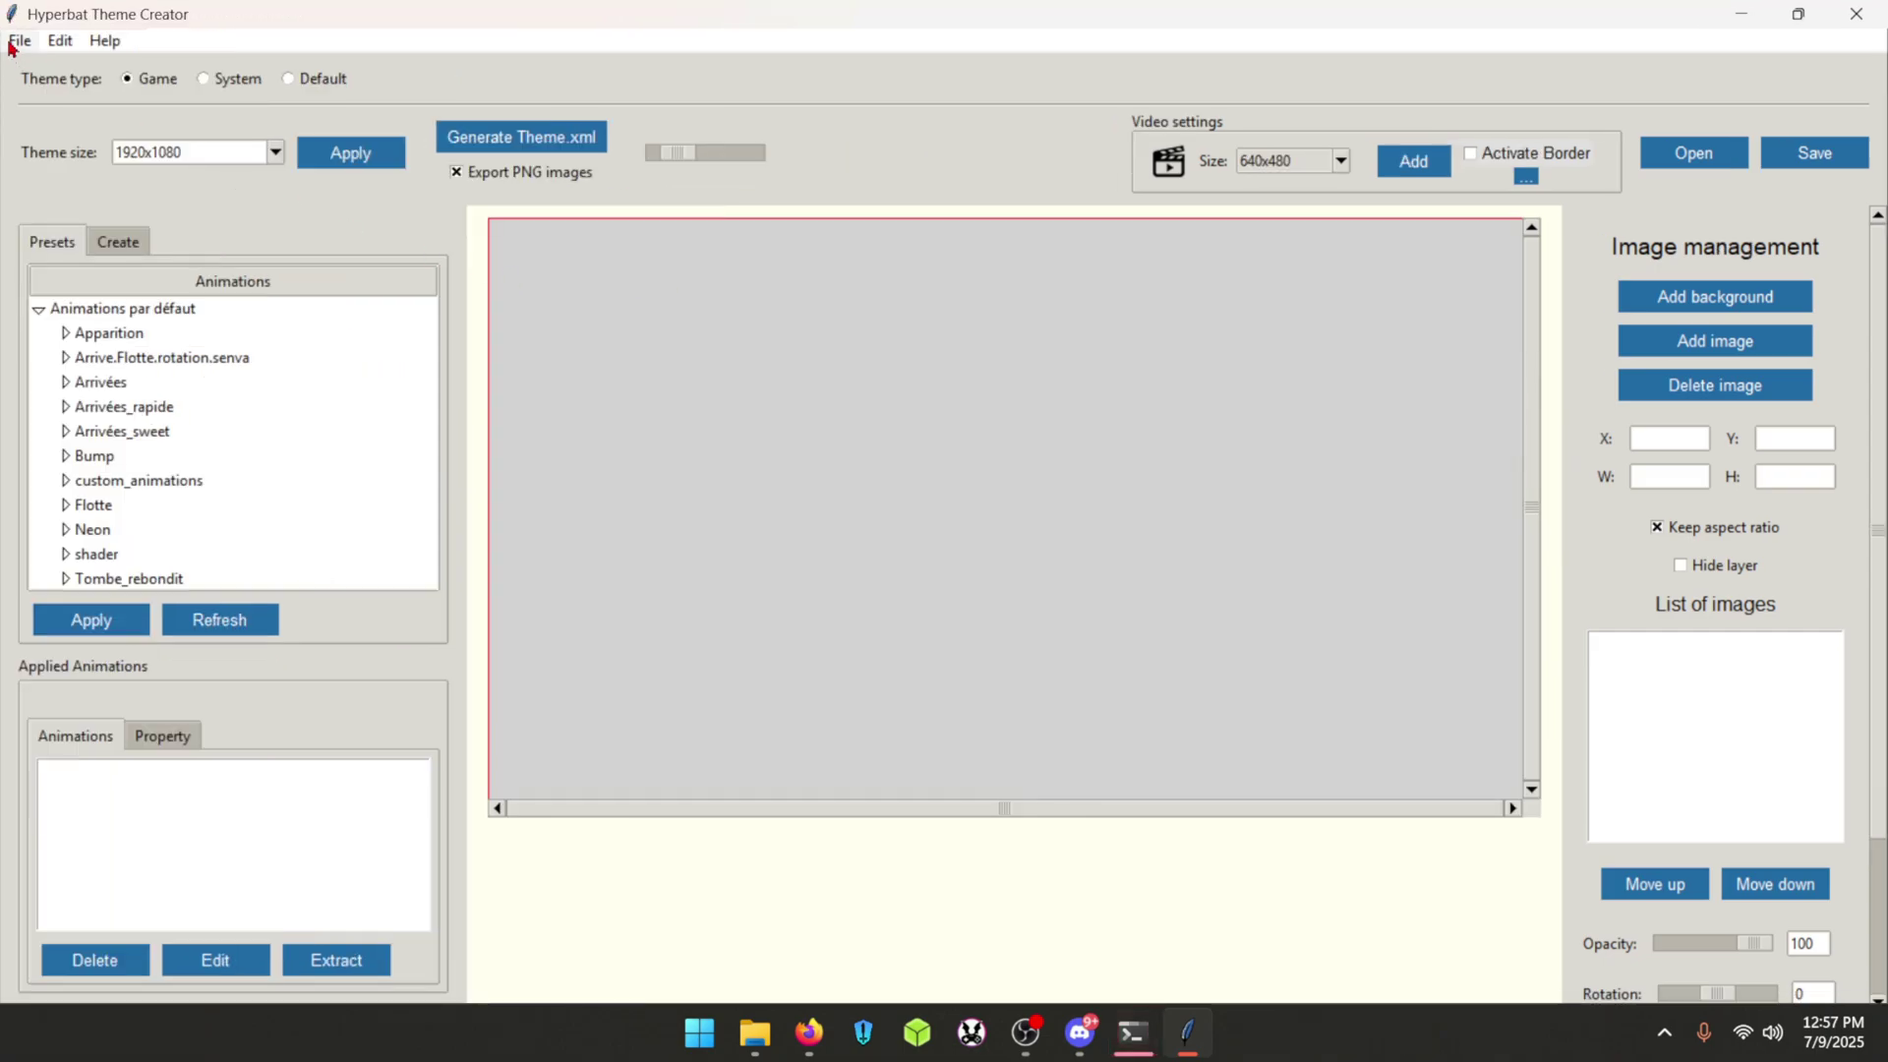
pyautogui.click(19, 44)
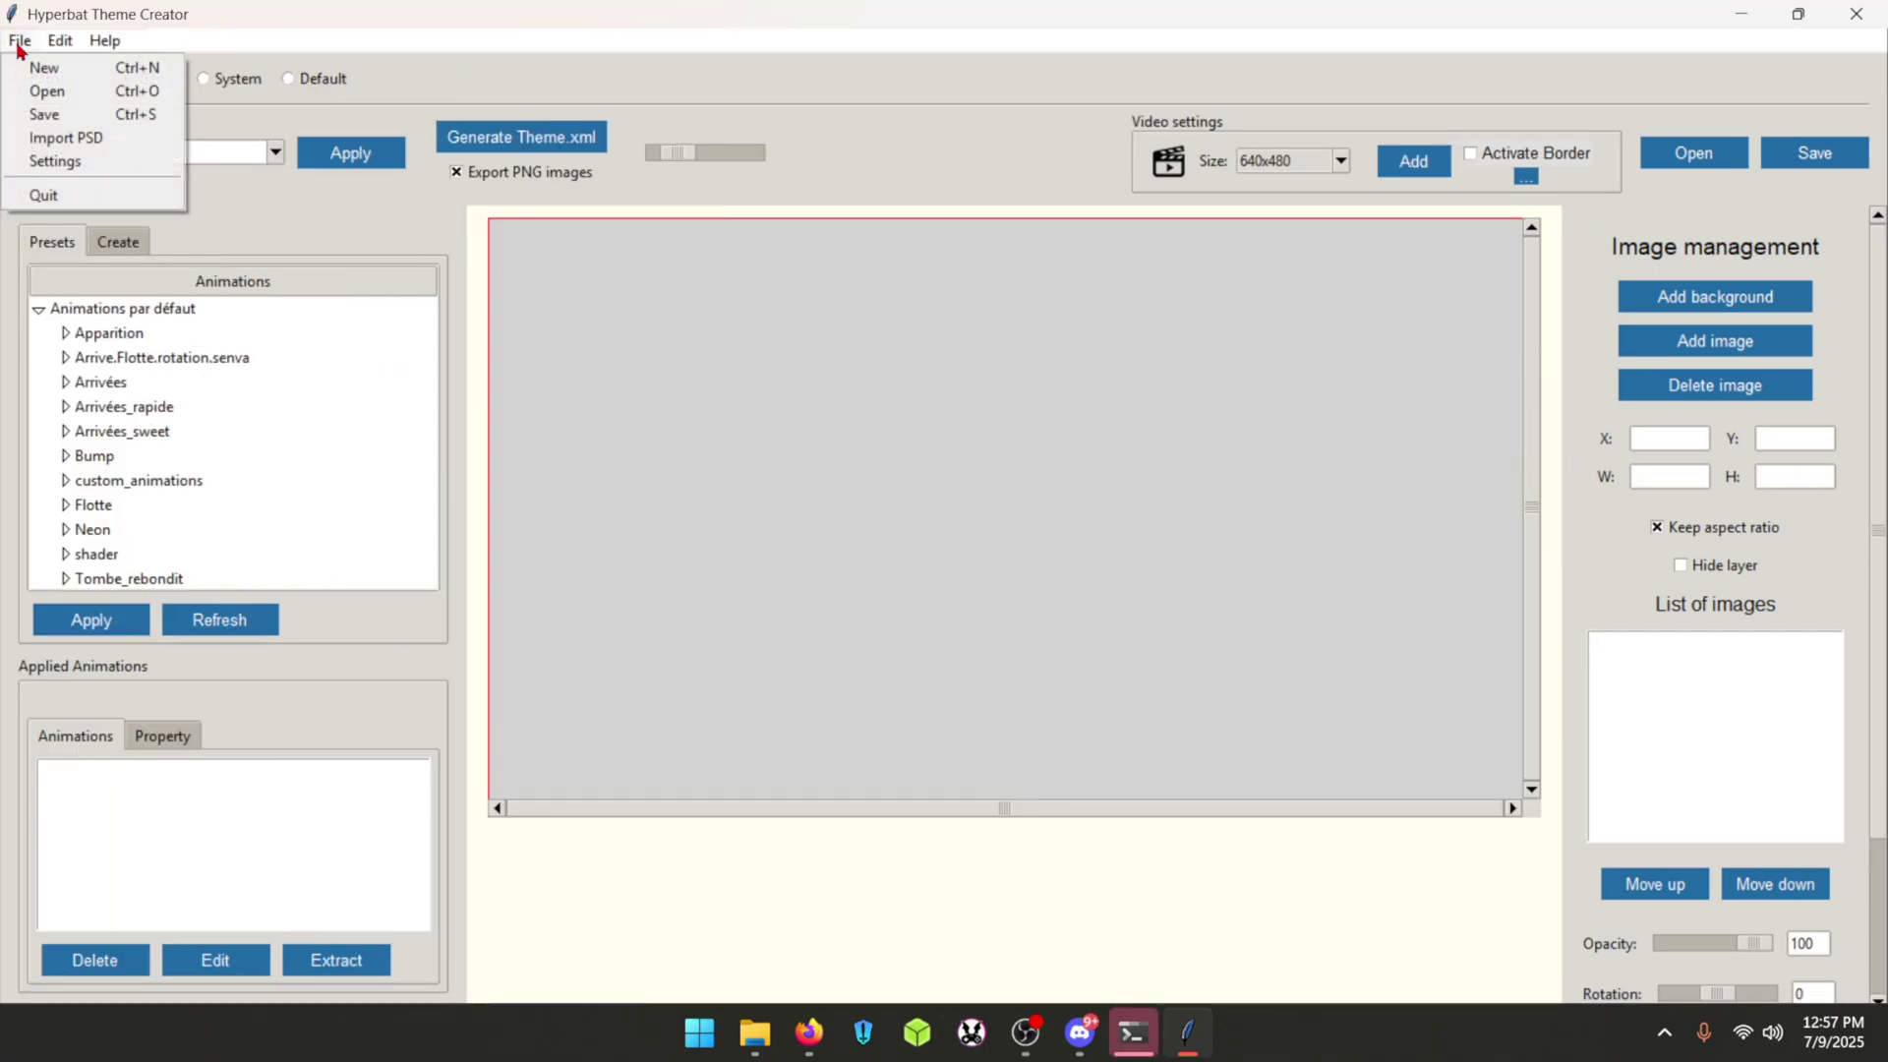
pyautogui.click(36, 165)
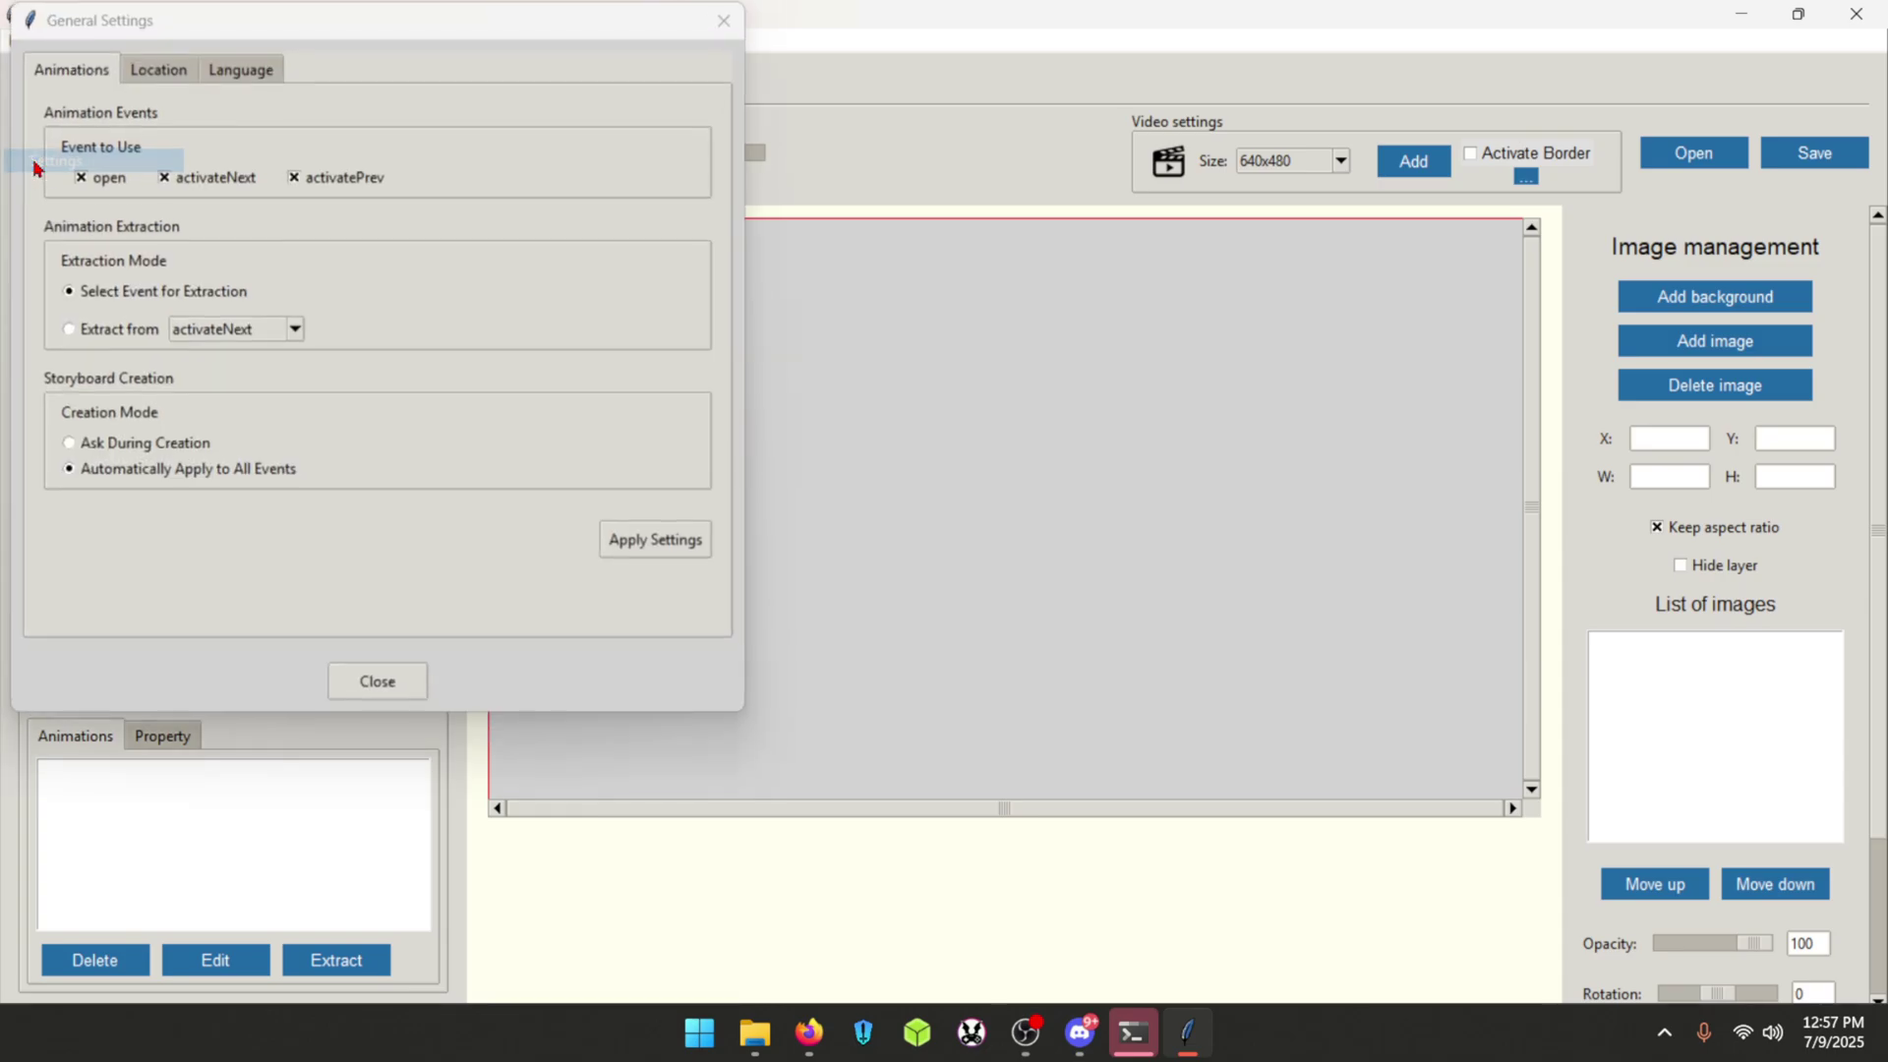
pyautogui.click(263, 70)
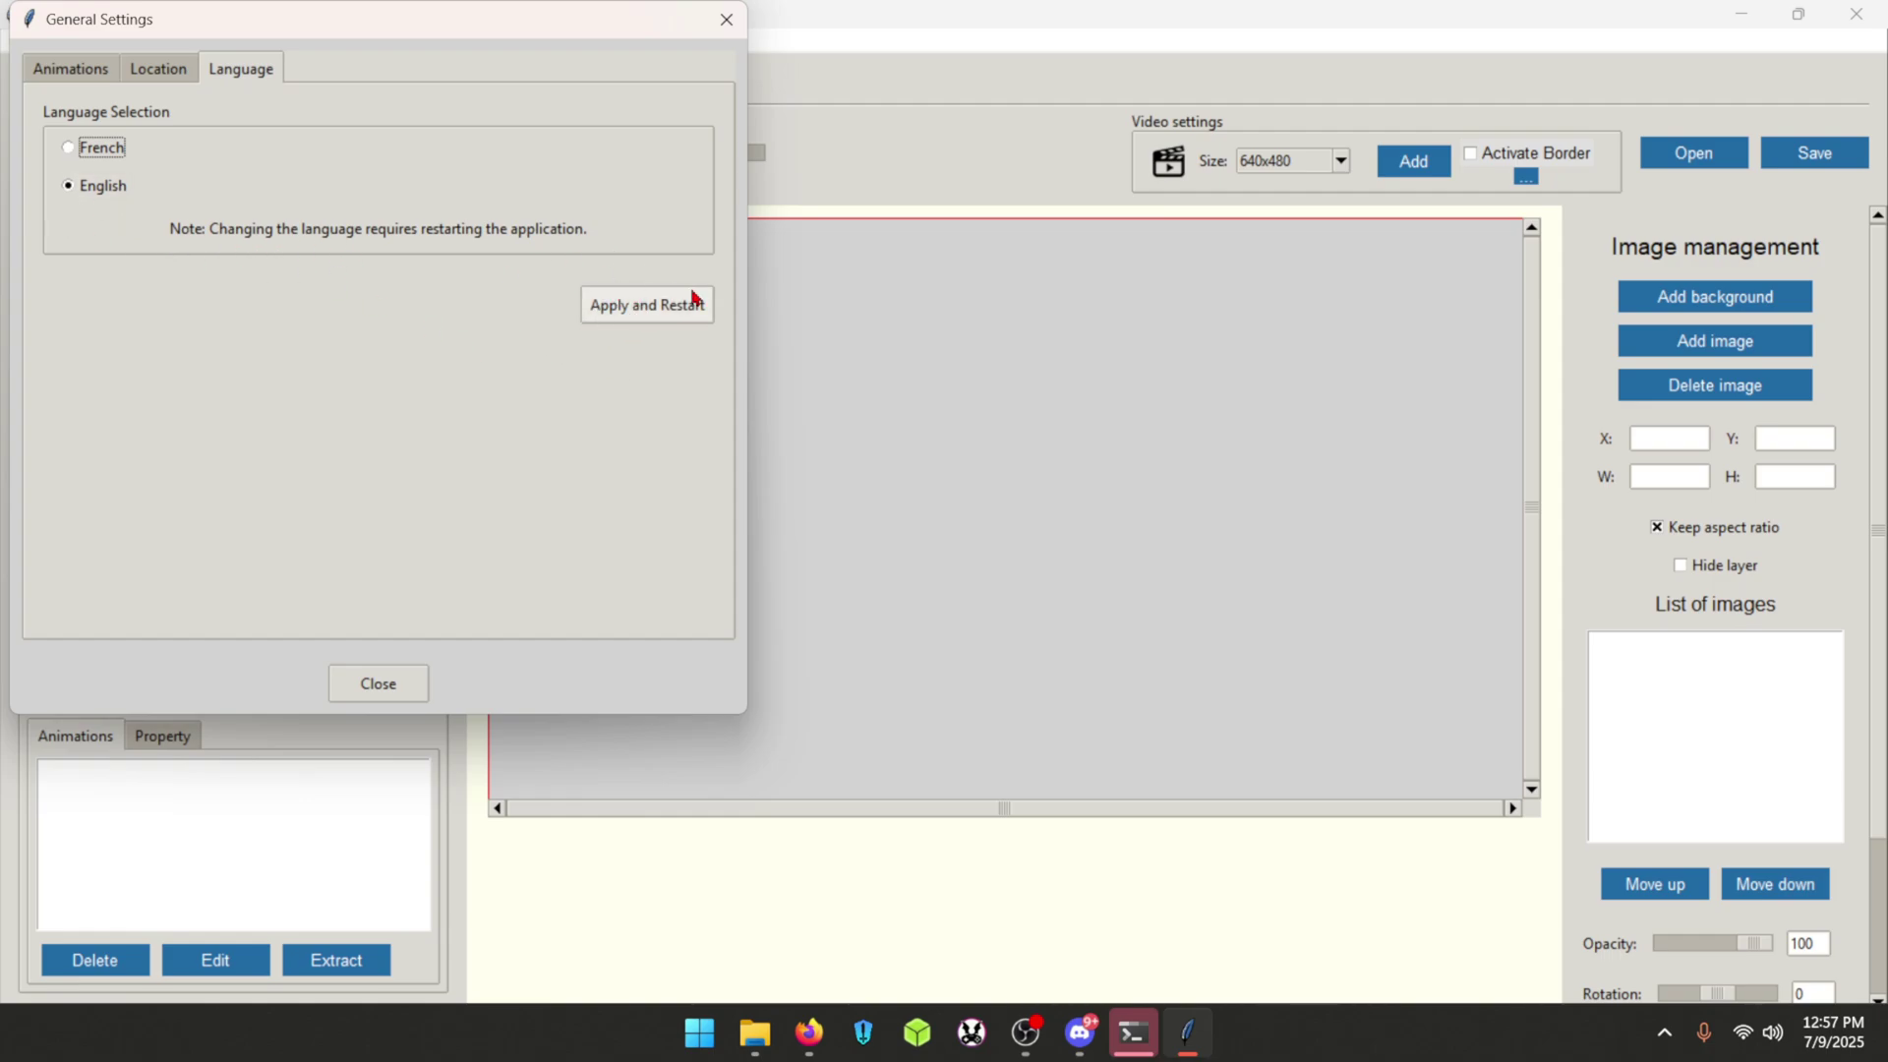
pyautogui.click(627, 328)
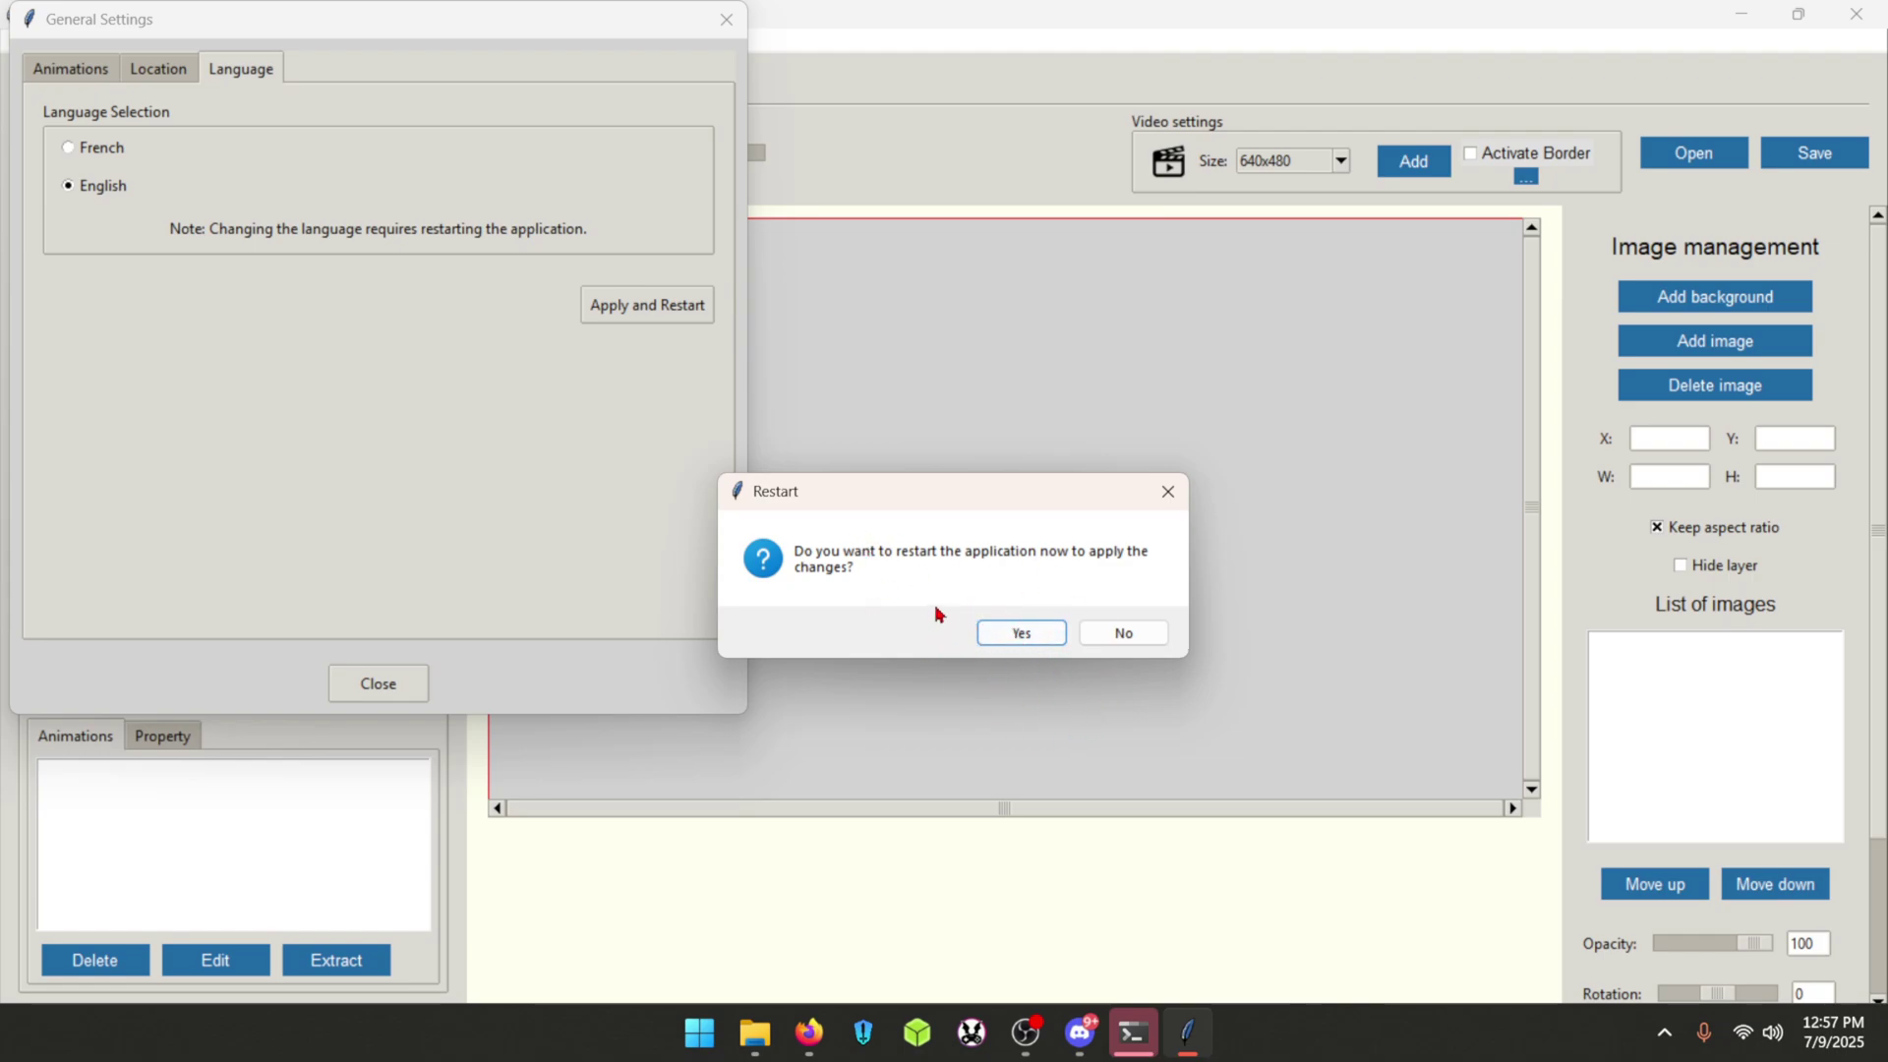
pyautogui.click(1024, 631)
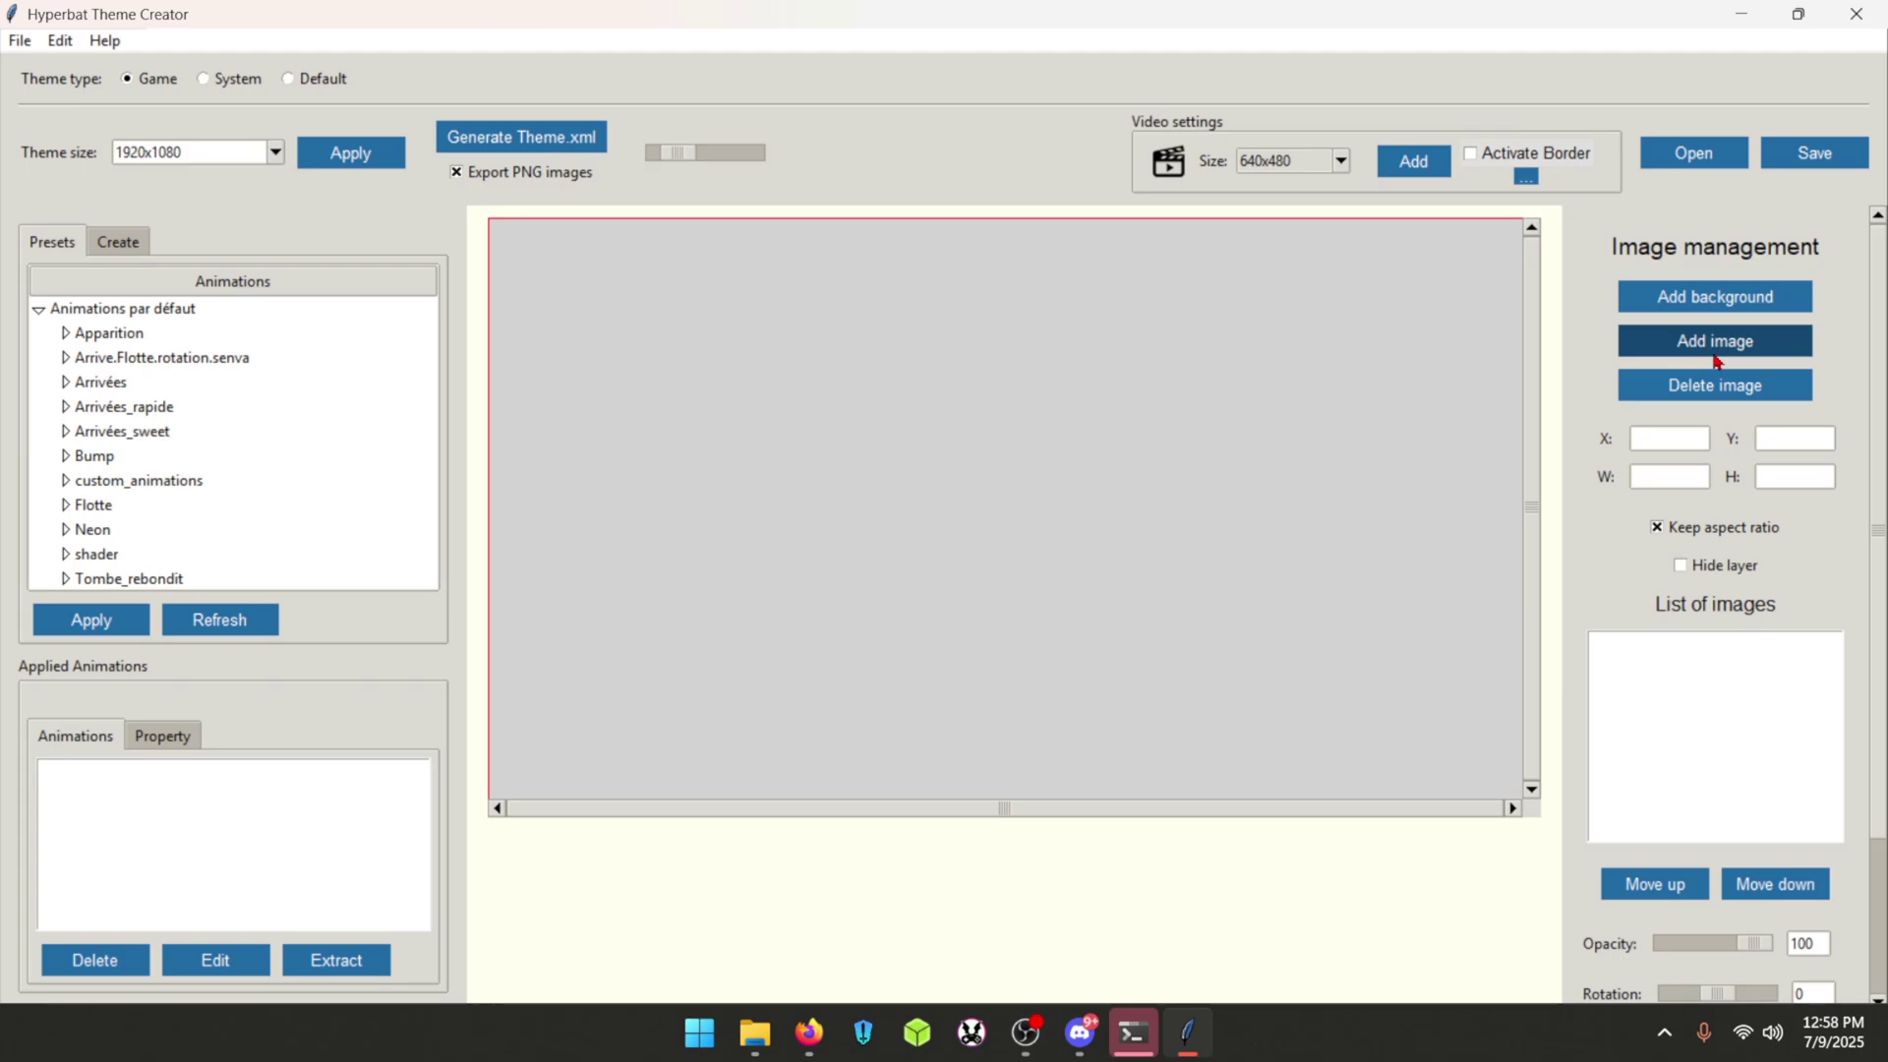
# Load Pokemon_Ranger_Shadows_of_Almia_poster.jpg from Downloads as the theme background.
pyautogui.click(1715, 296)
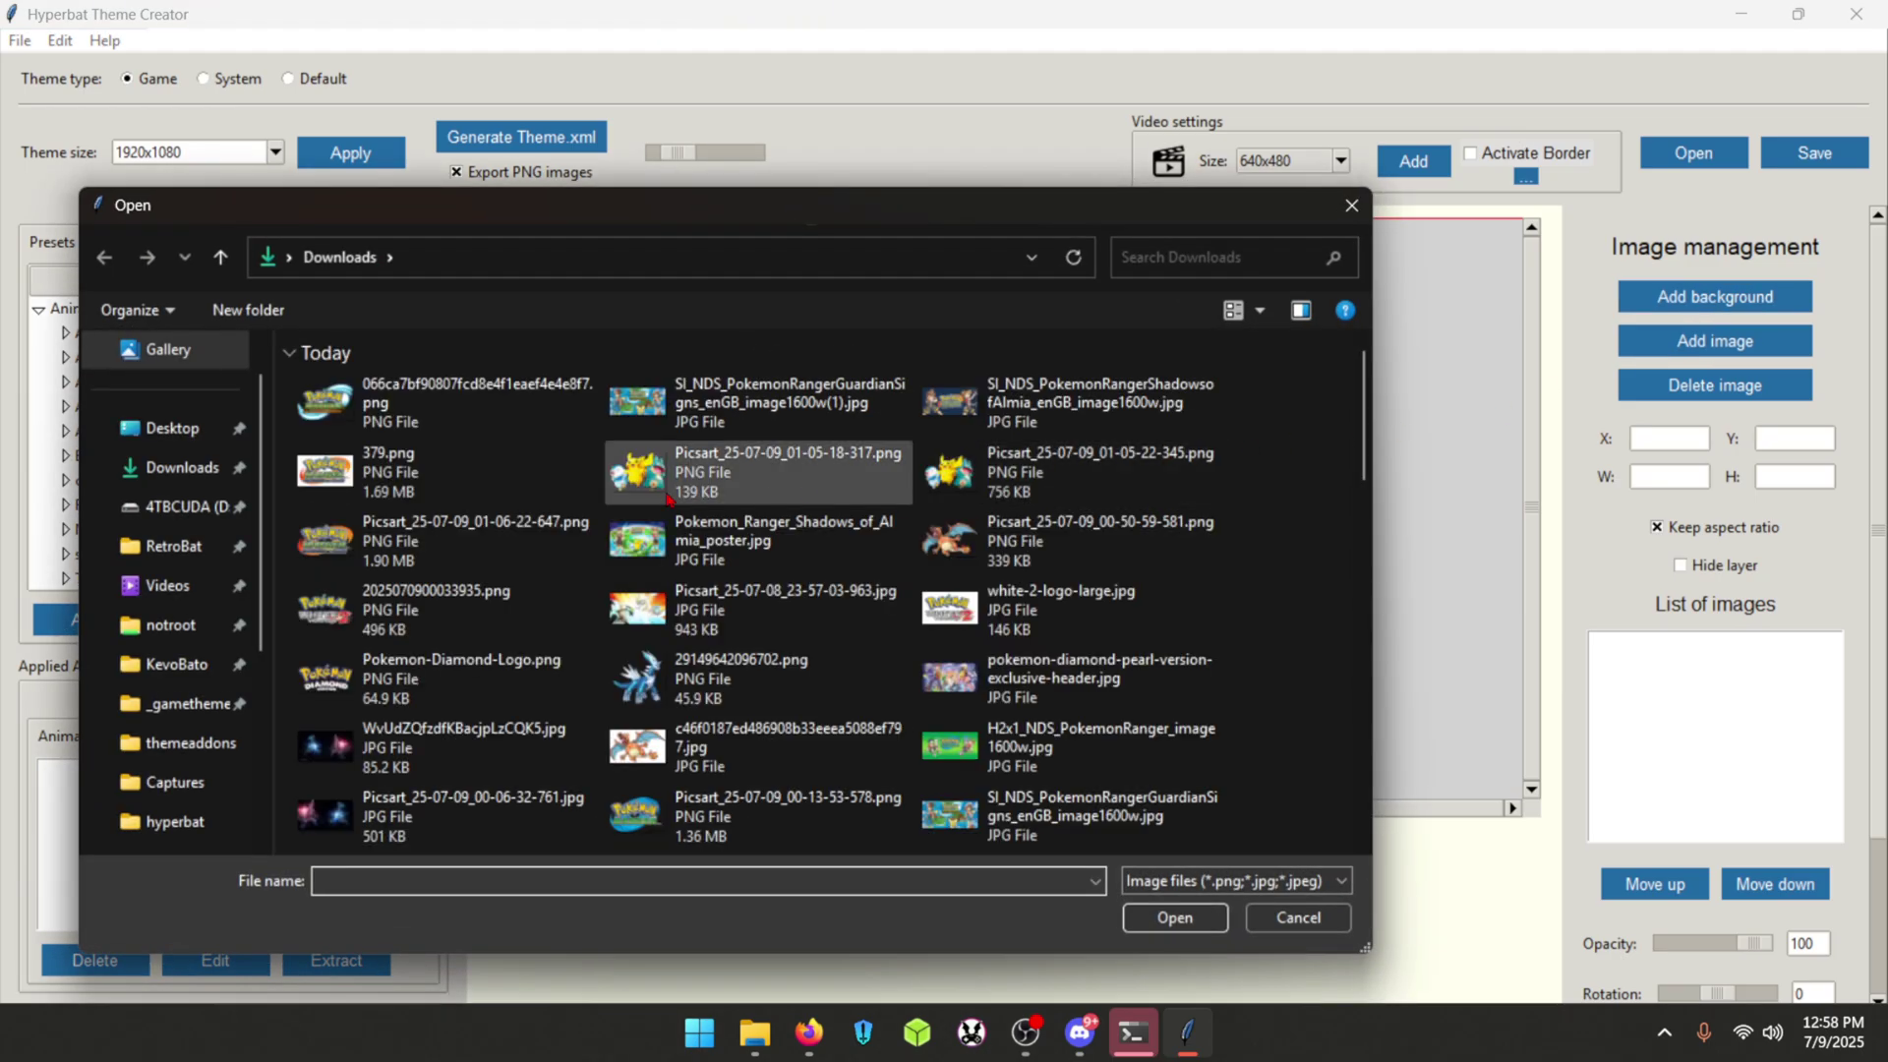
pyautogui.click(193, 466)
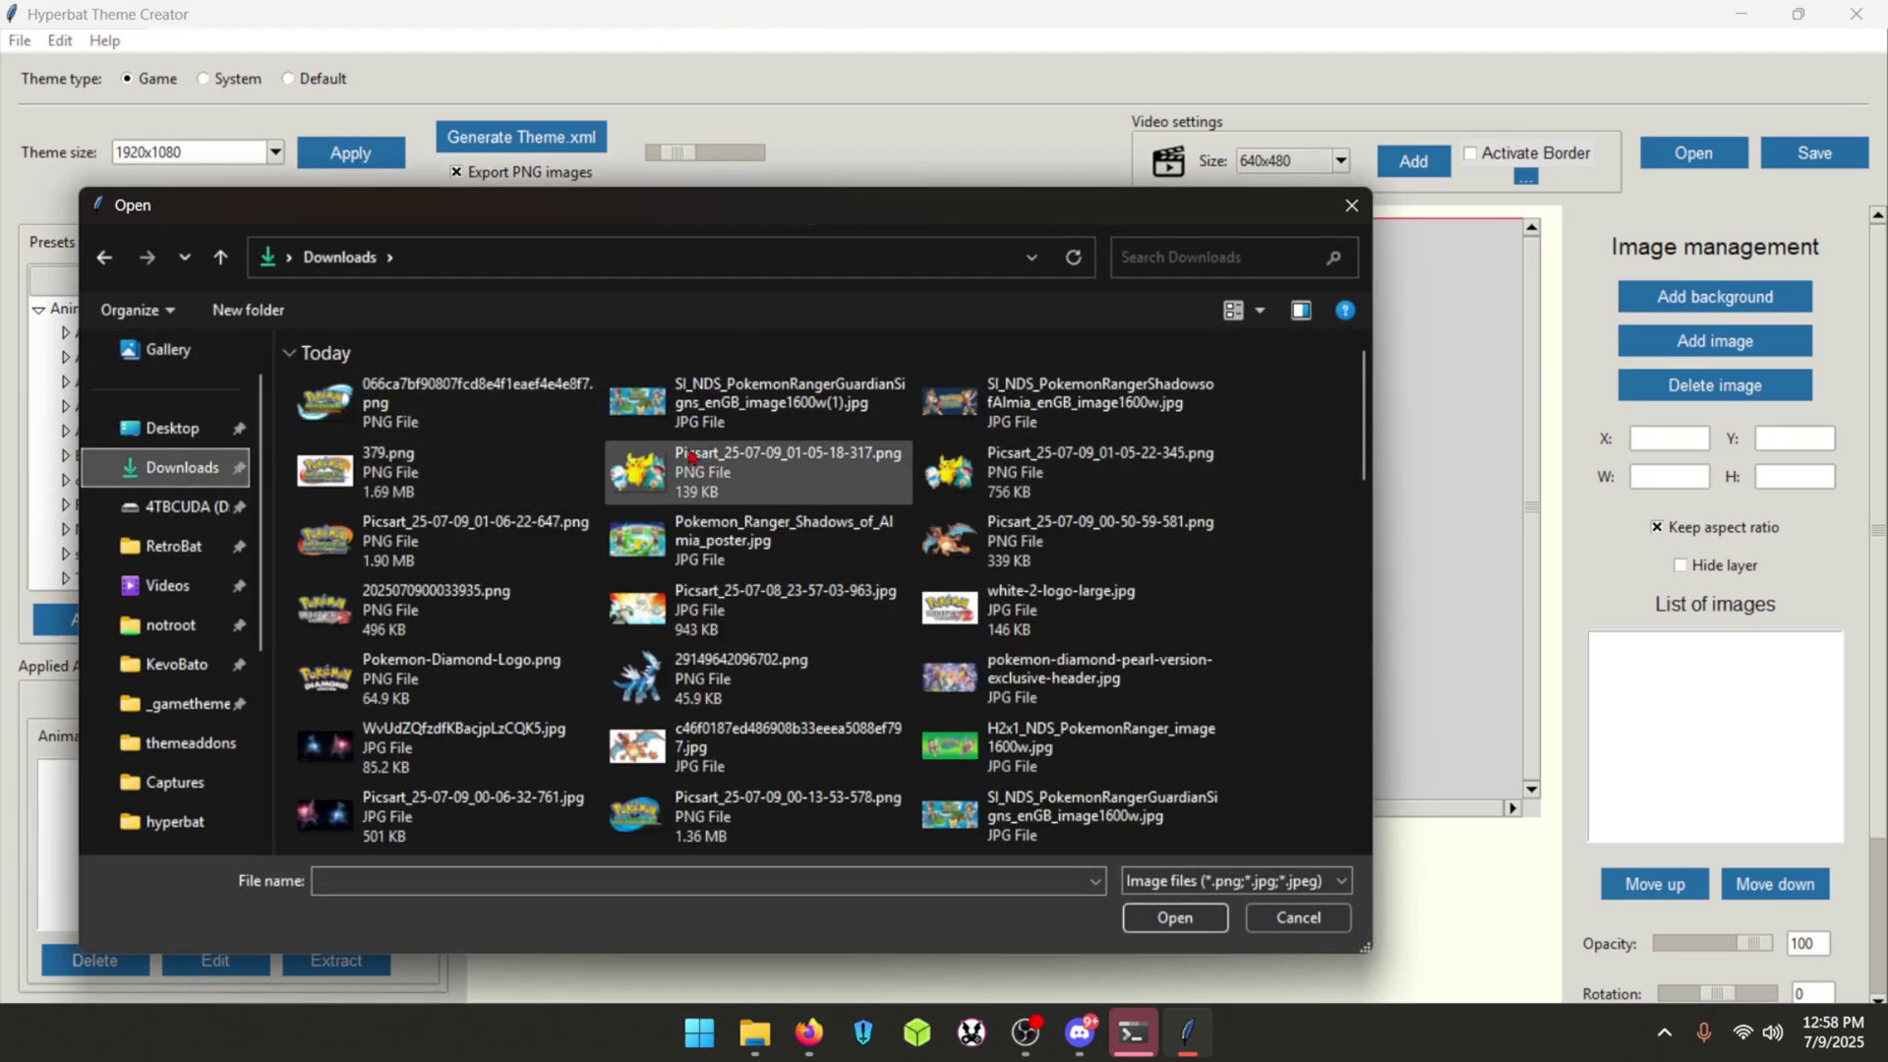
pyautogui.click(743, 401)
pyautogui.click(772, 547)
pyautogui.click(1175, 917)
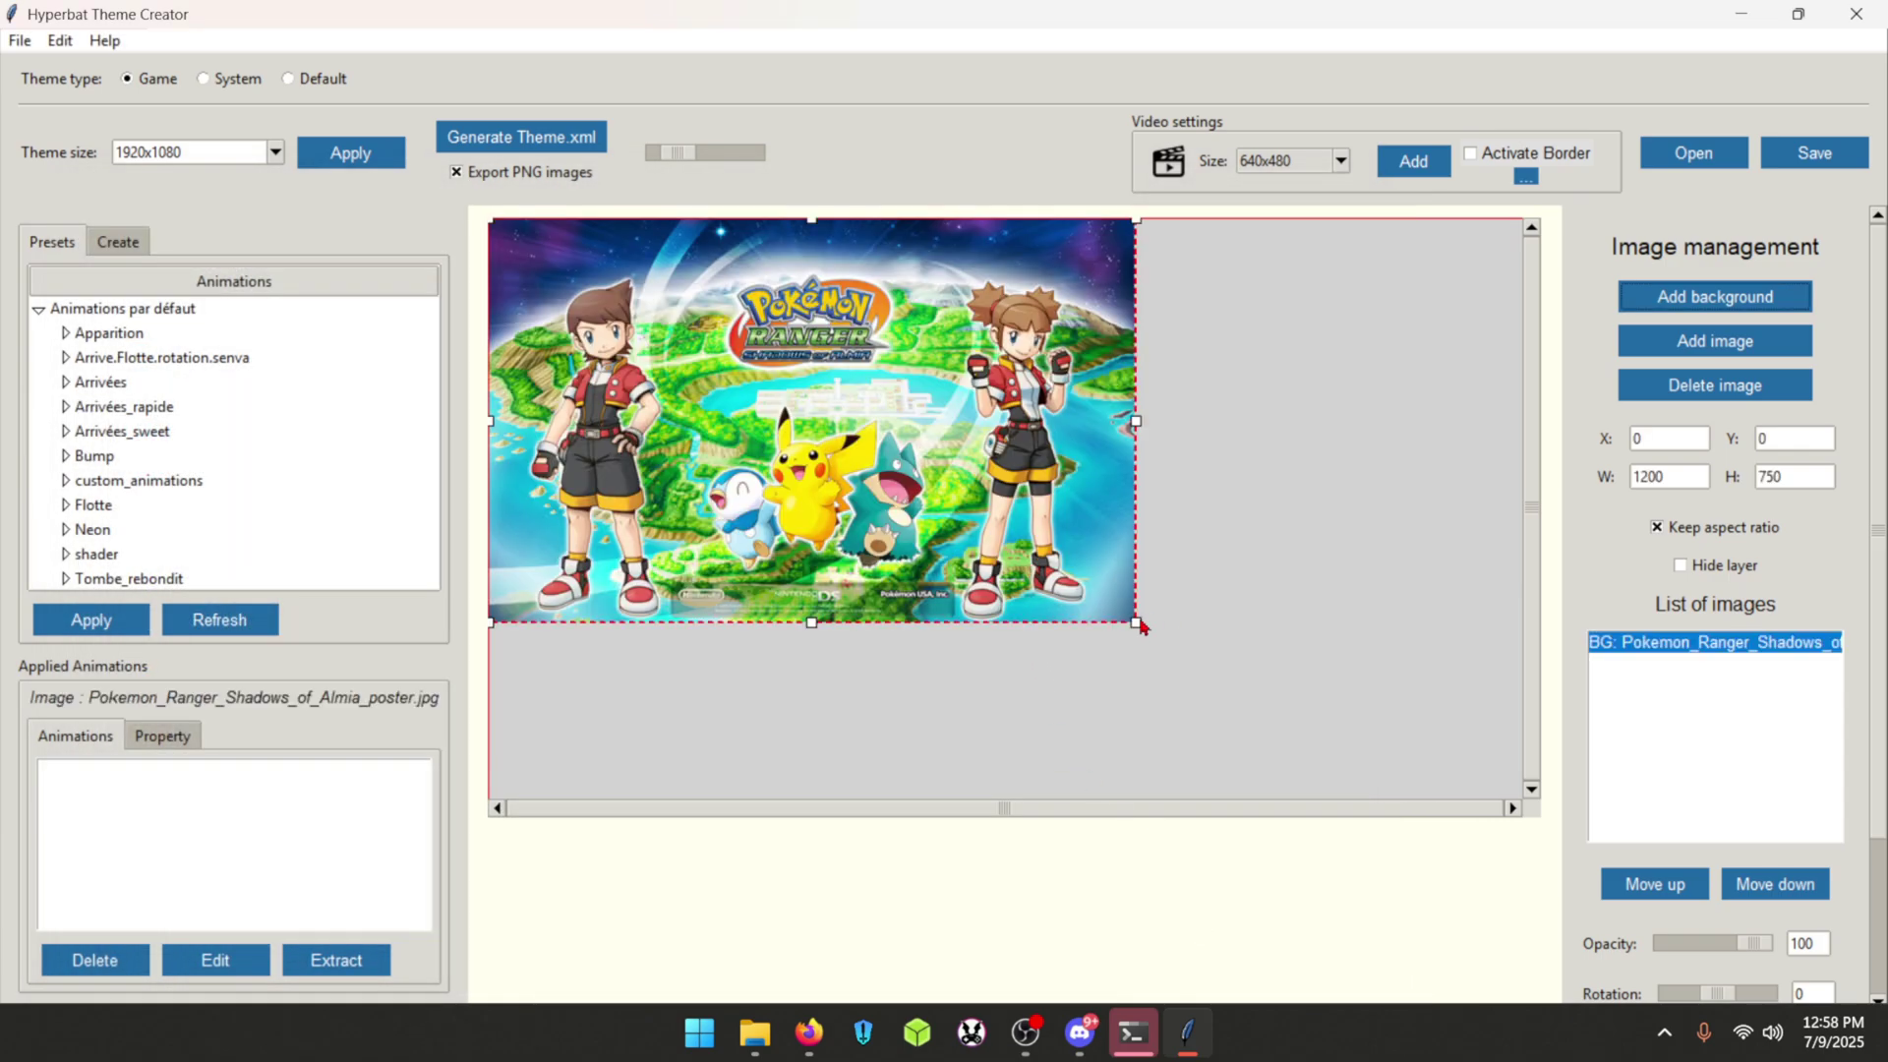
# Stretch the poster to 1972x1233 at X -43, Y -109 to cover the canvas.
pyautogui.moveTo(1136, 626); pyautogui.dragTo(1455, 808)
pyautogui.moveTo(1260, 671); pyautogui.dragTo(1388, 698)
pyautogui.moveTo(1431, 762); pyautogui.dragTo(1335, 598)
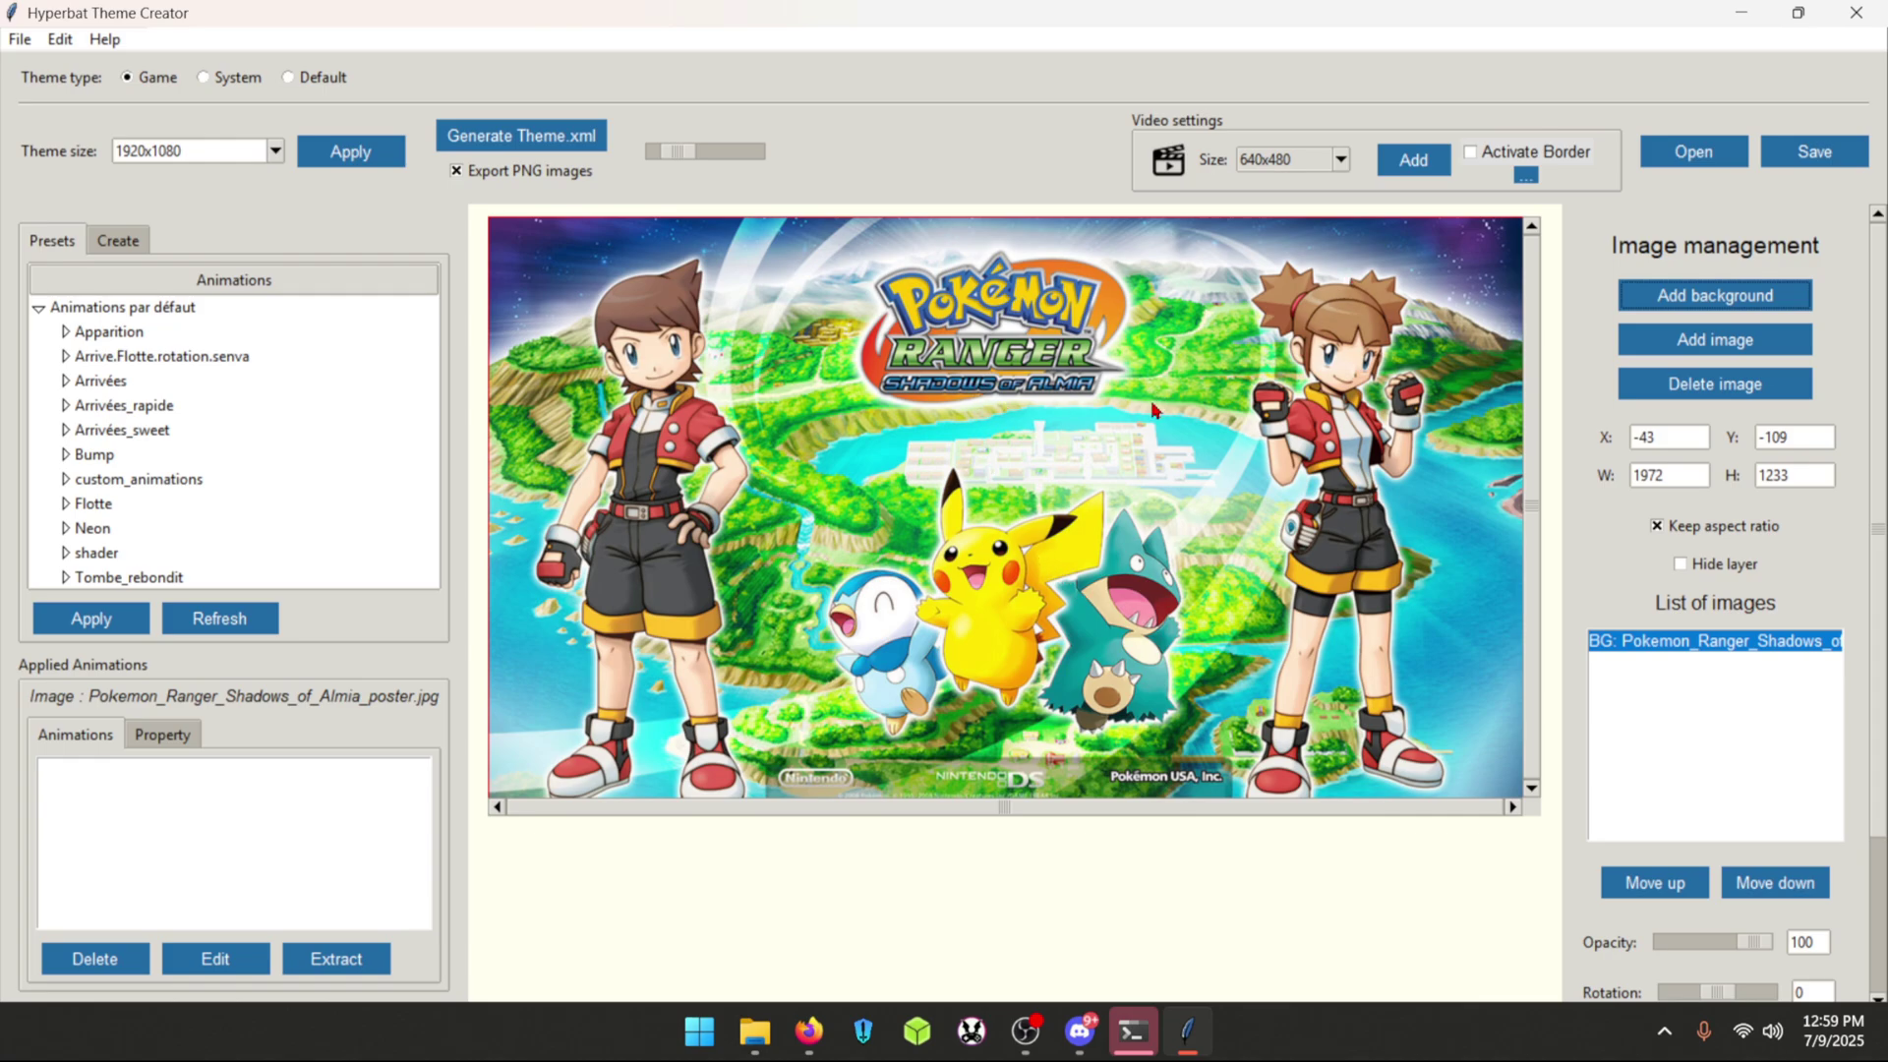
pyautogui.click(1430, 161)
pyautogui.click(1079, 632)
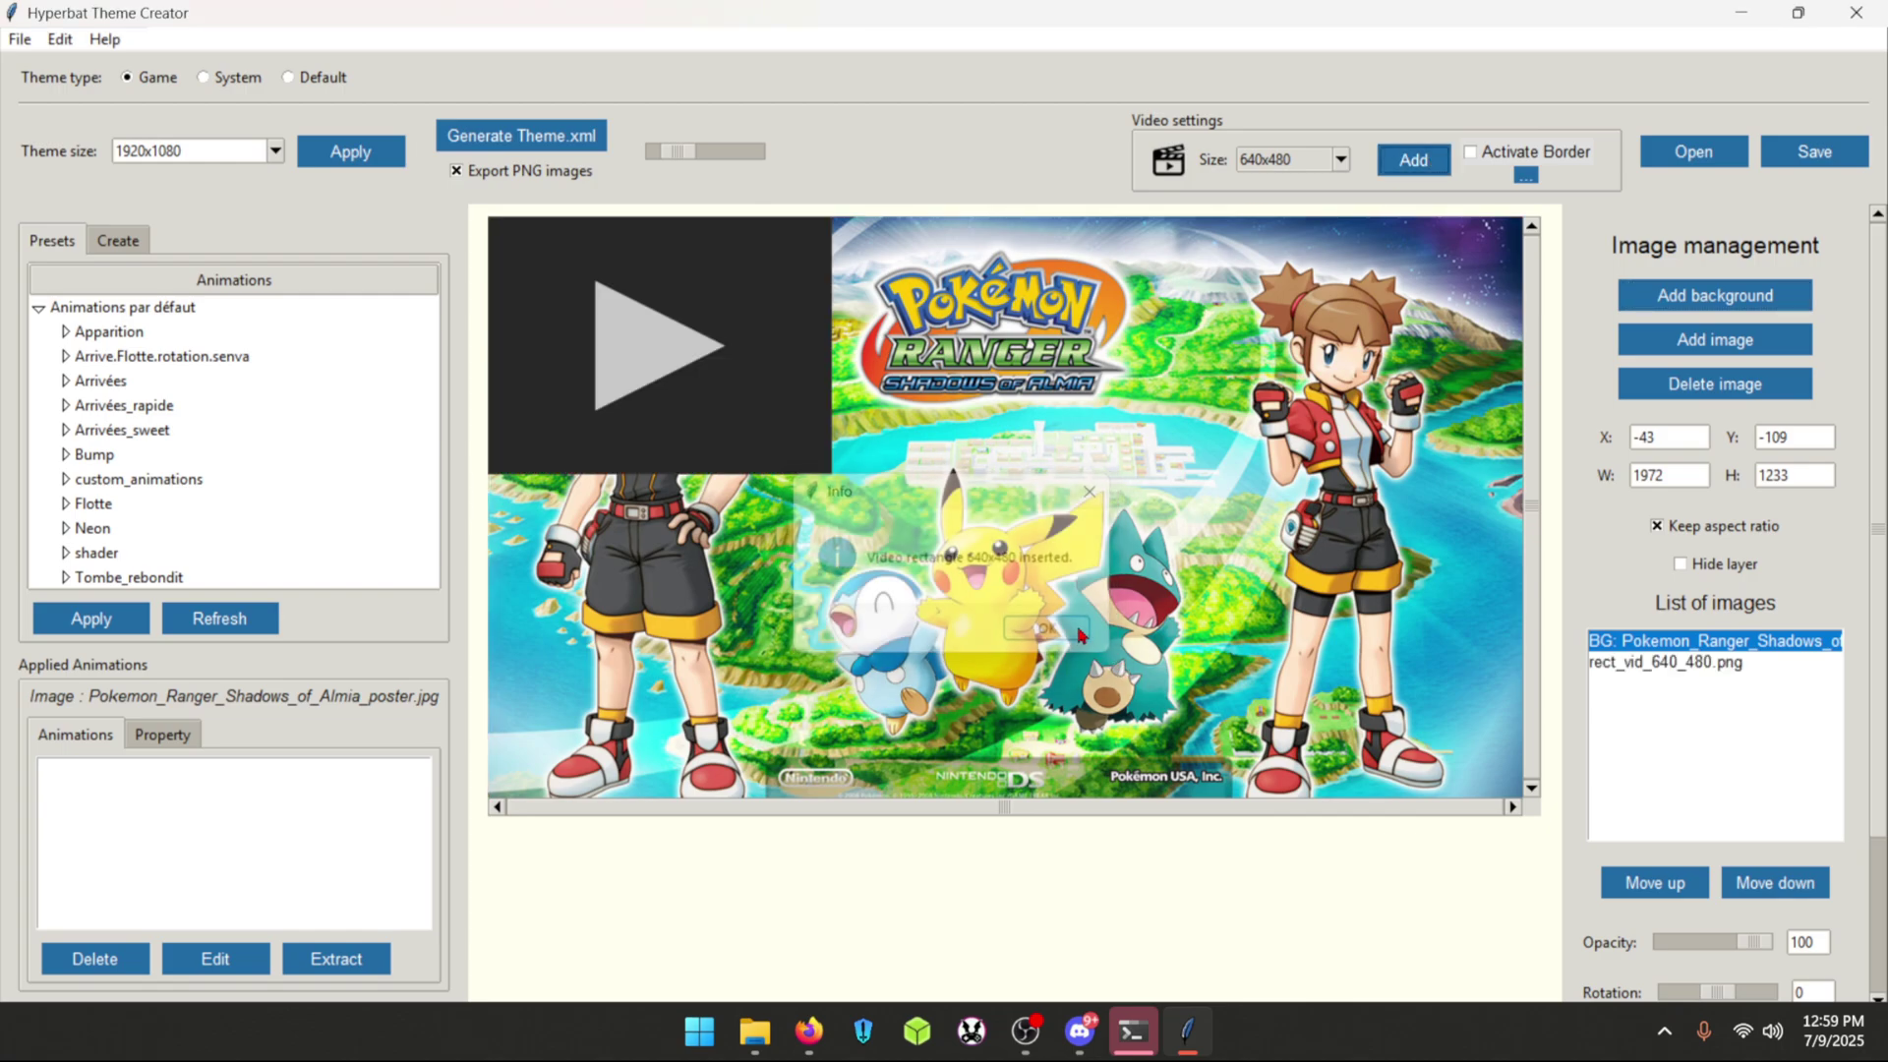
pyautogui.moveTo(669, 344); pyautogui.dragTo(952, 496)
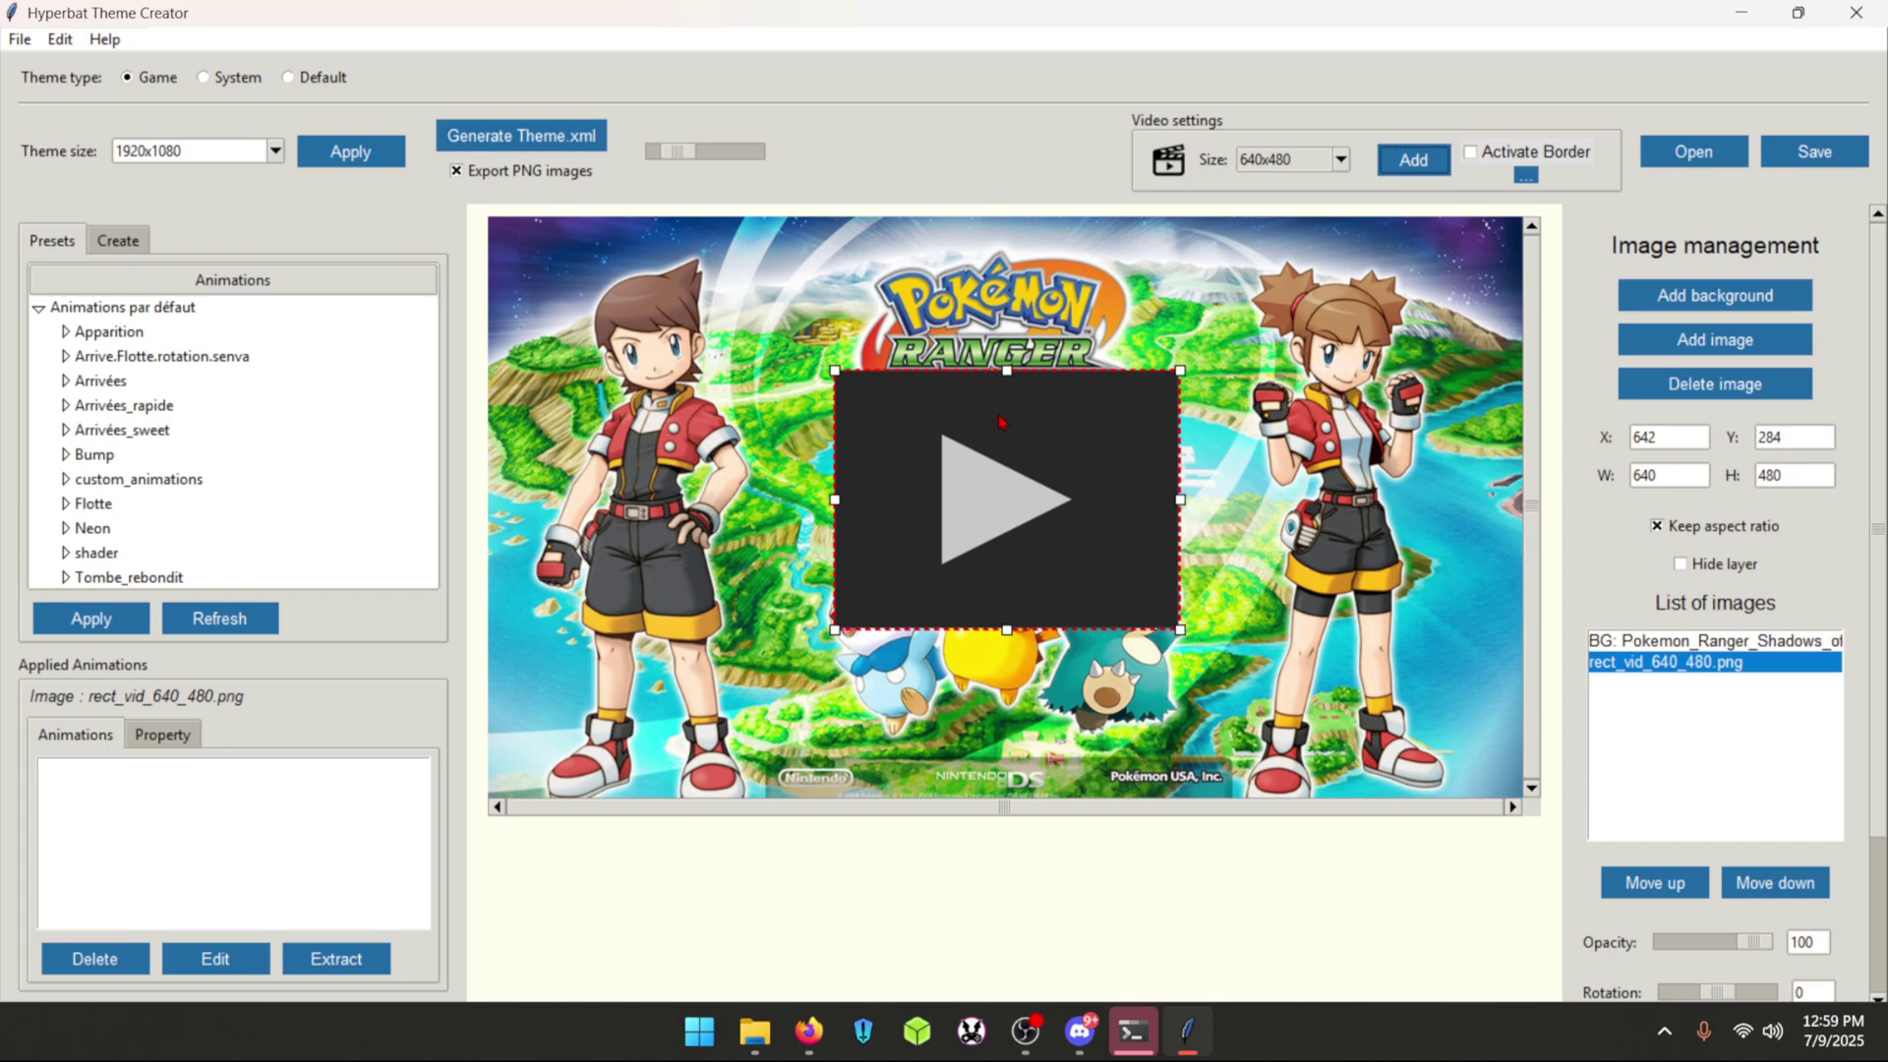
pyautogui.click(1652, 384)
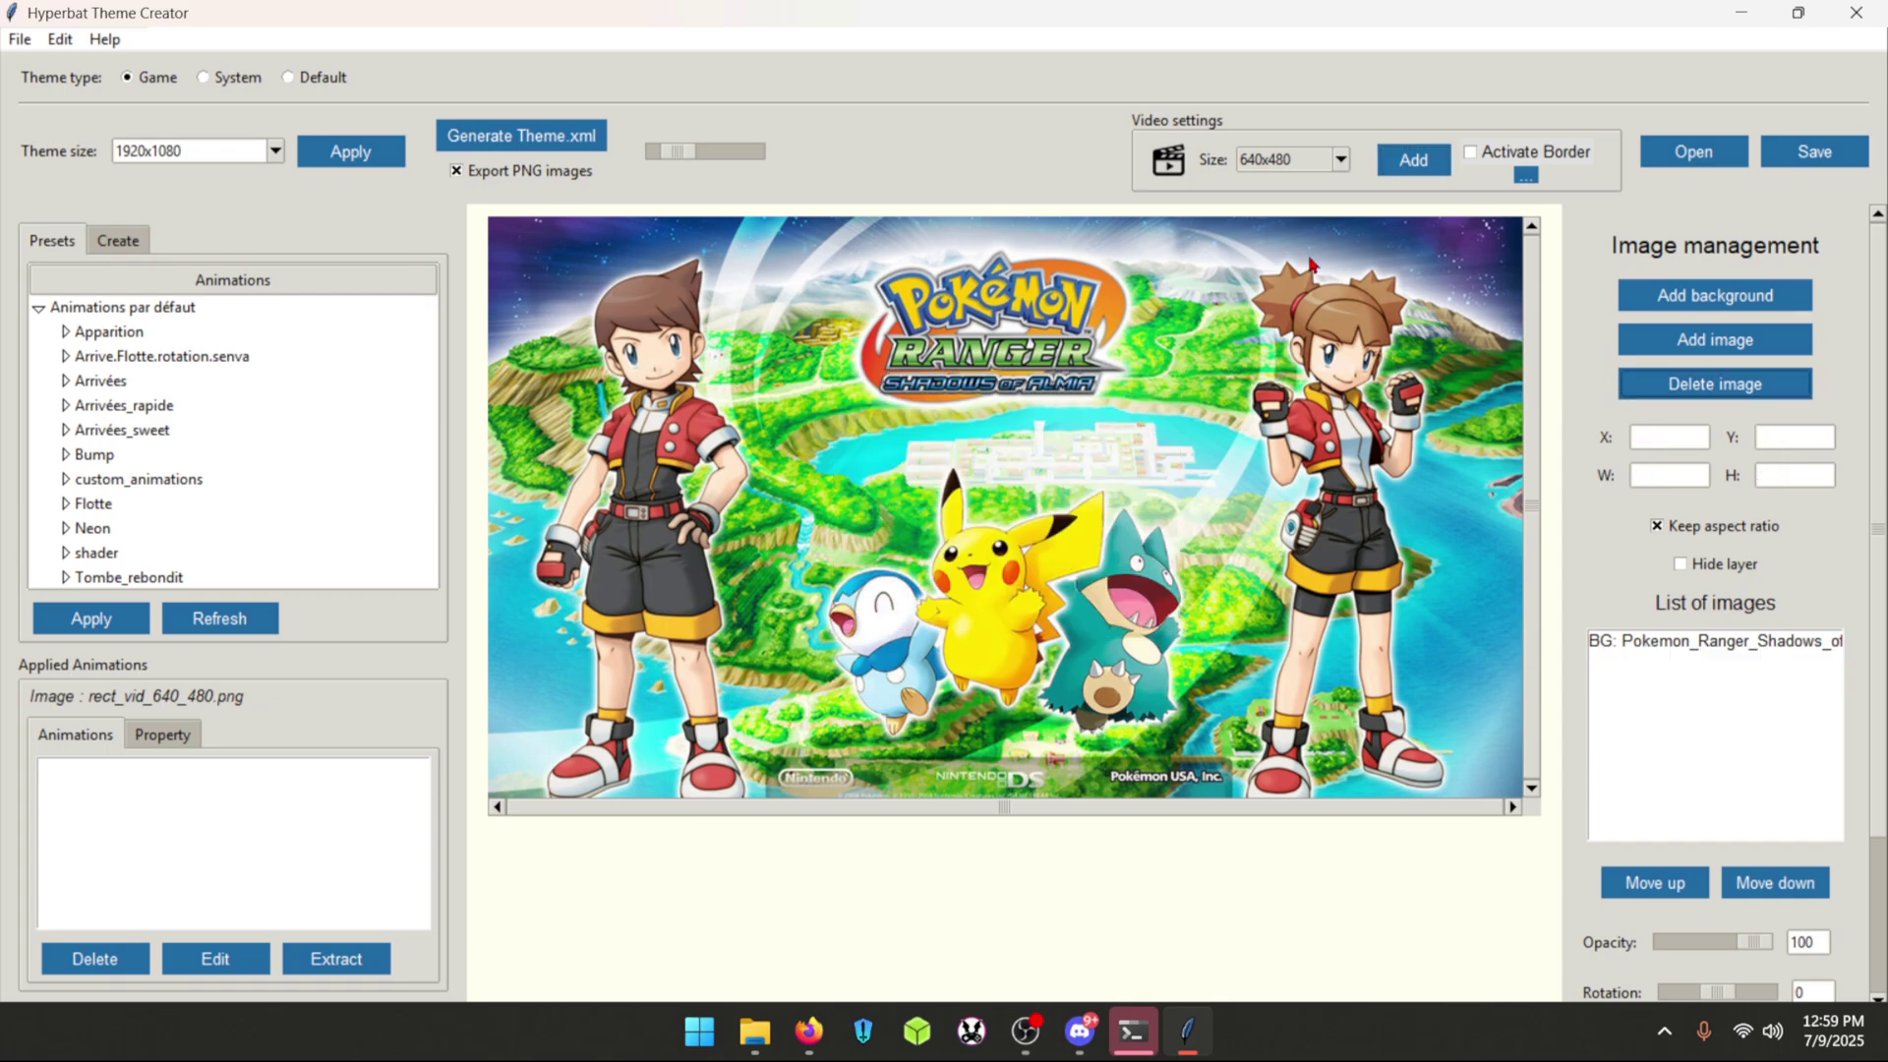
pyautogui.click(1339, 159)
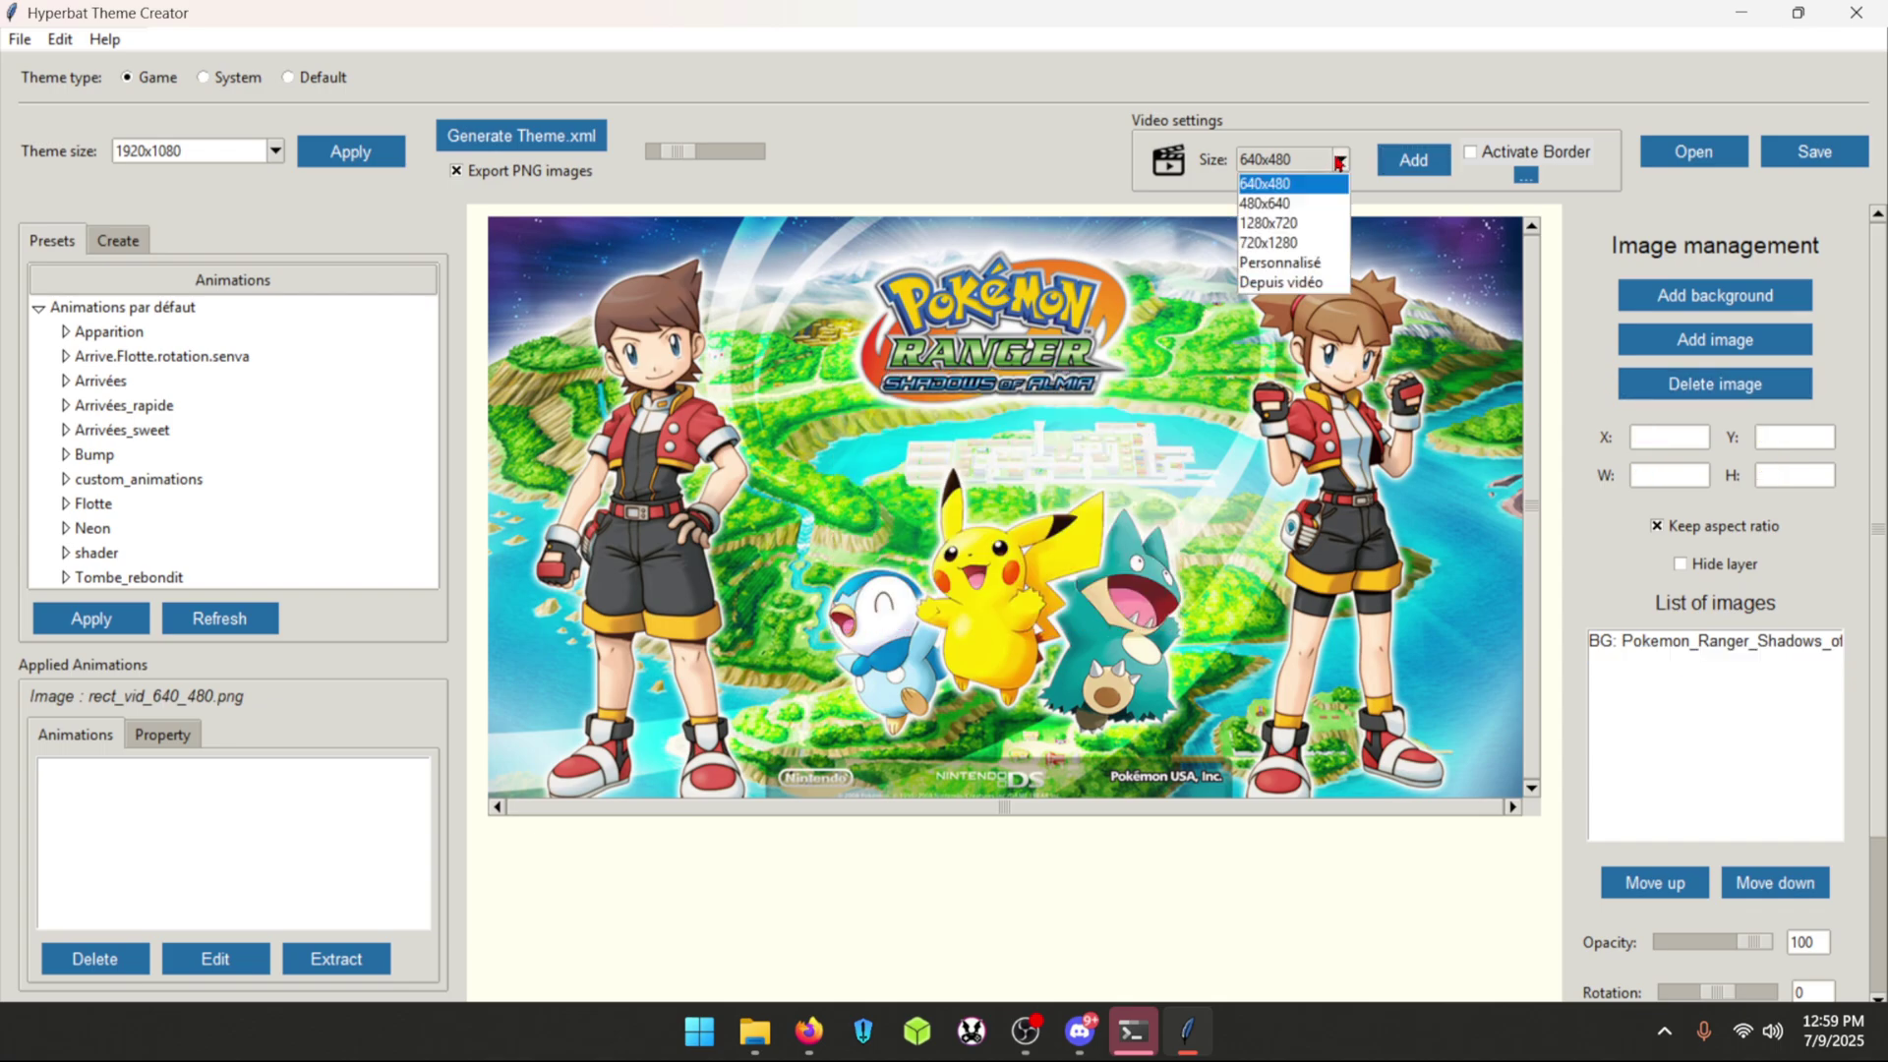
# Add a custom 480x720 video placeholder and drag it to the poster's centre at X 740, Y 225.
pyautogui.click(1280, 264)
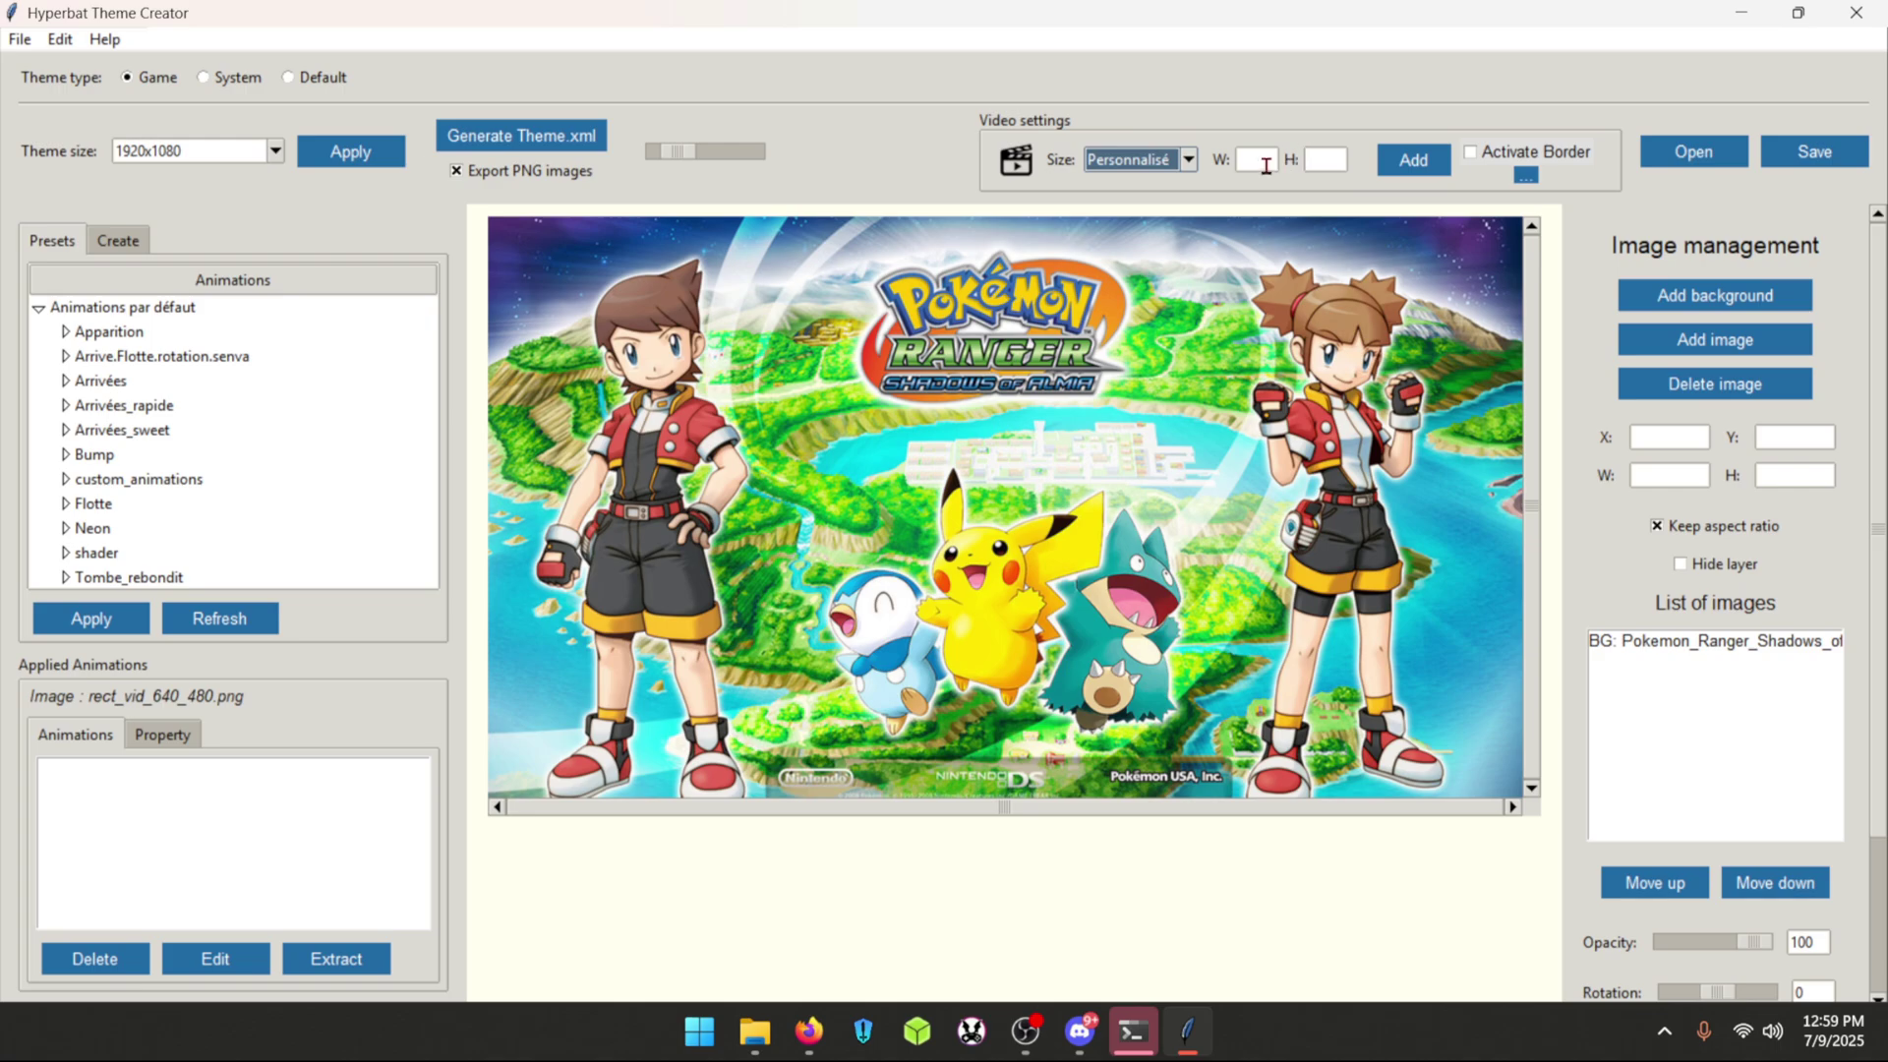
pyautogui.click(1272, 164)
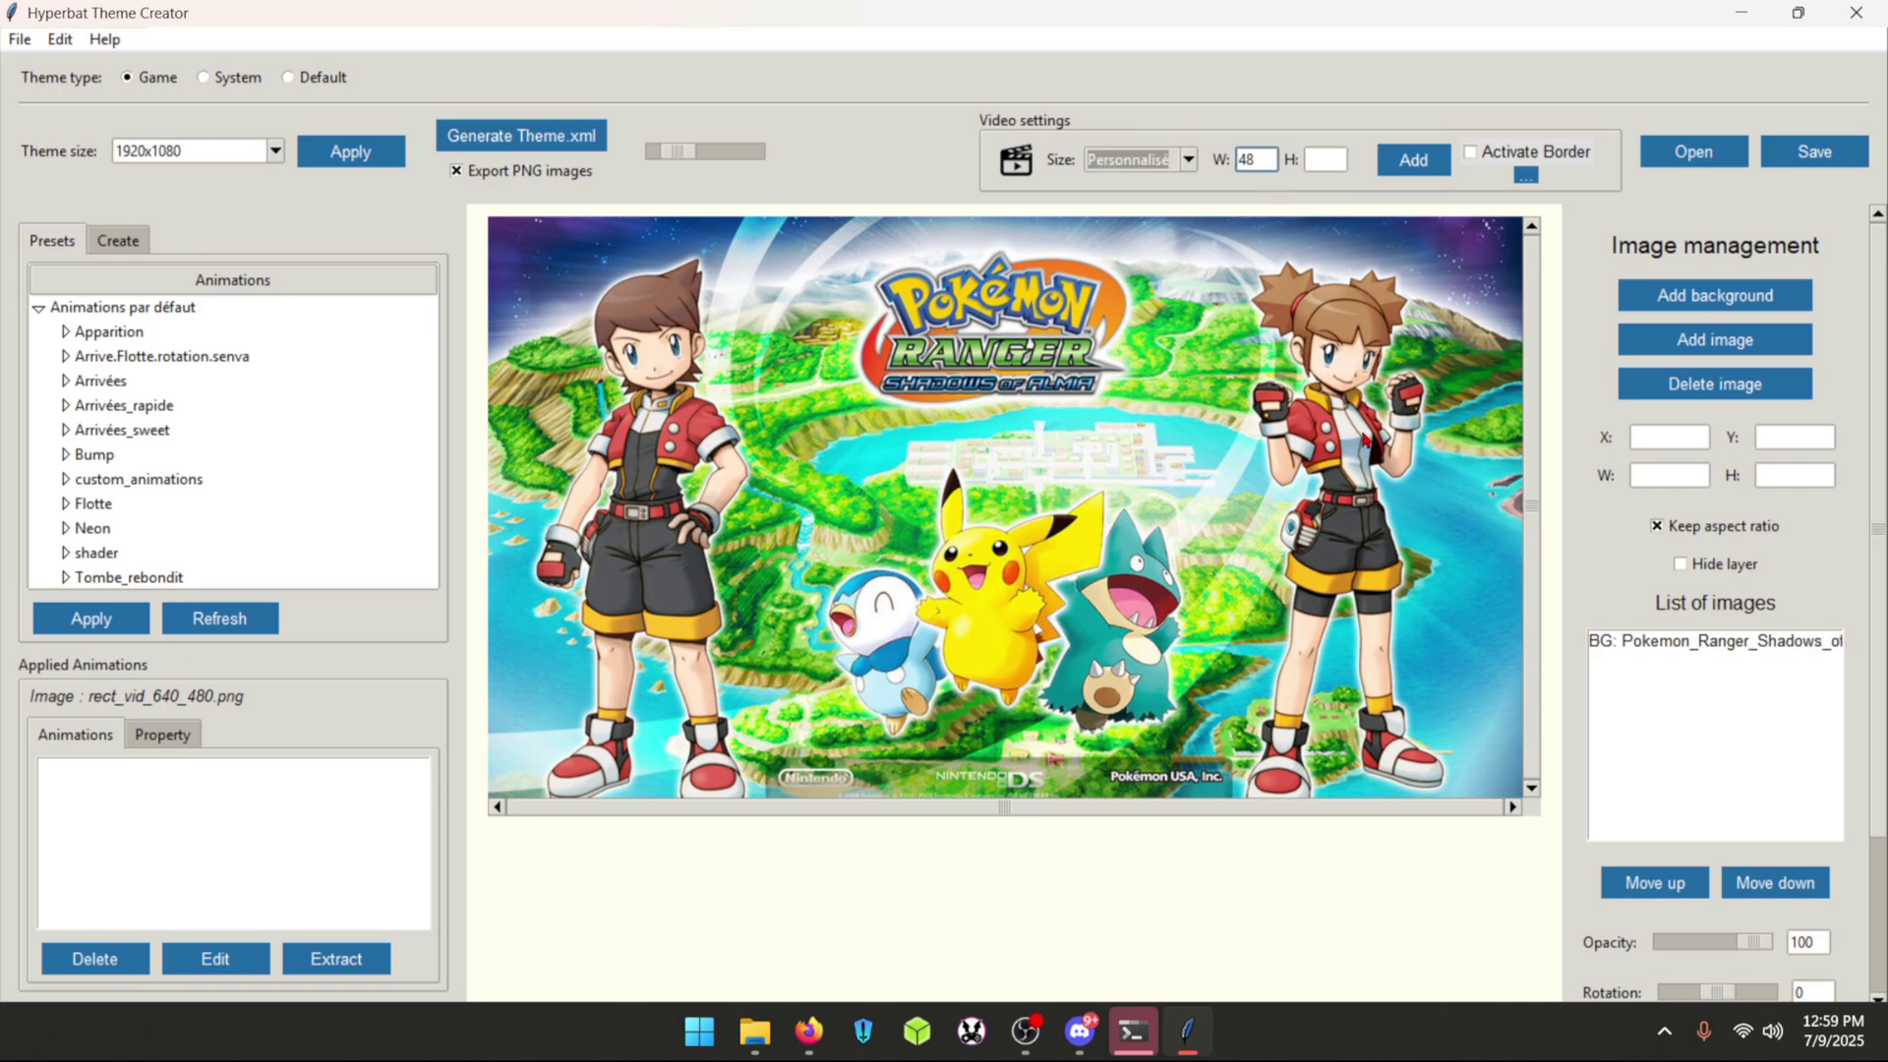
pyautogui.click(1326, 161)
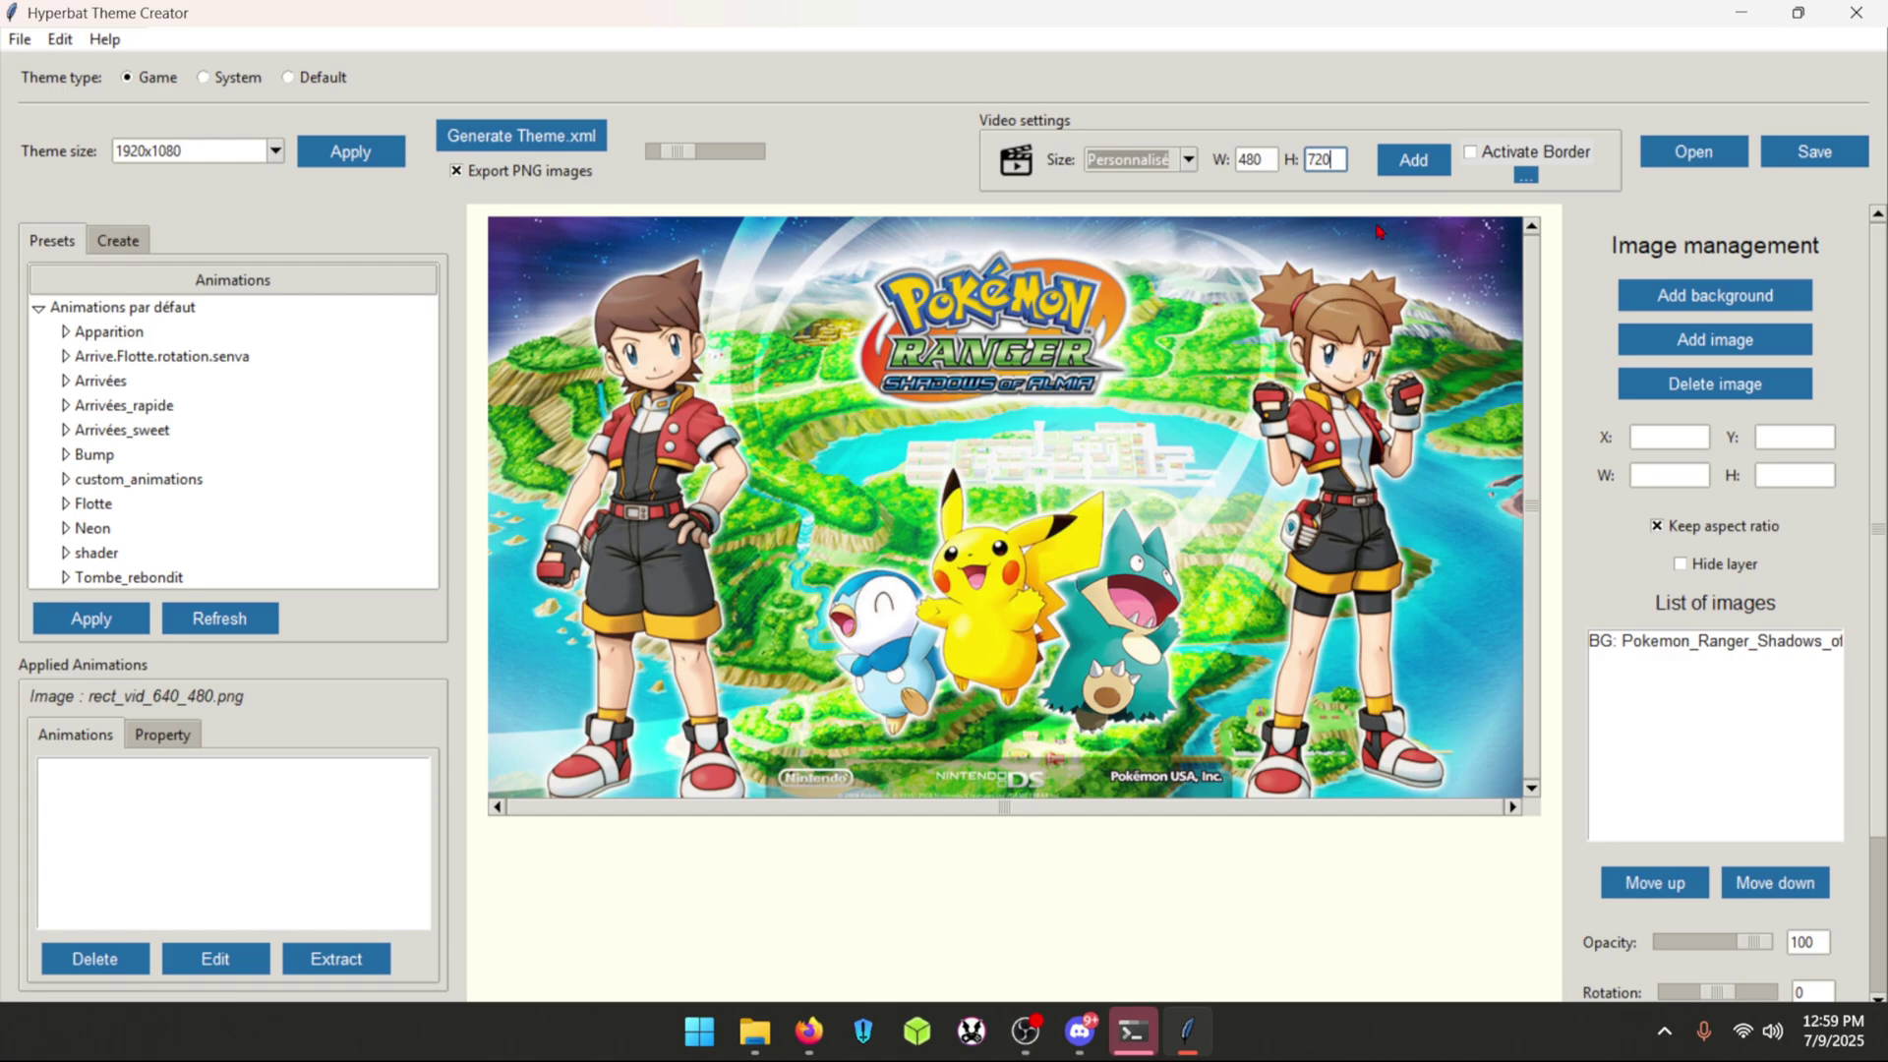
pyautogui.click(1413, 159)
pyautogui.moveTo(678, 485); pyautogui.dragTo(1033, 607)
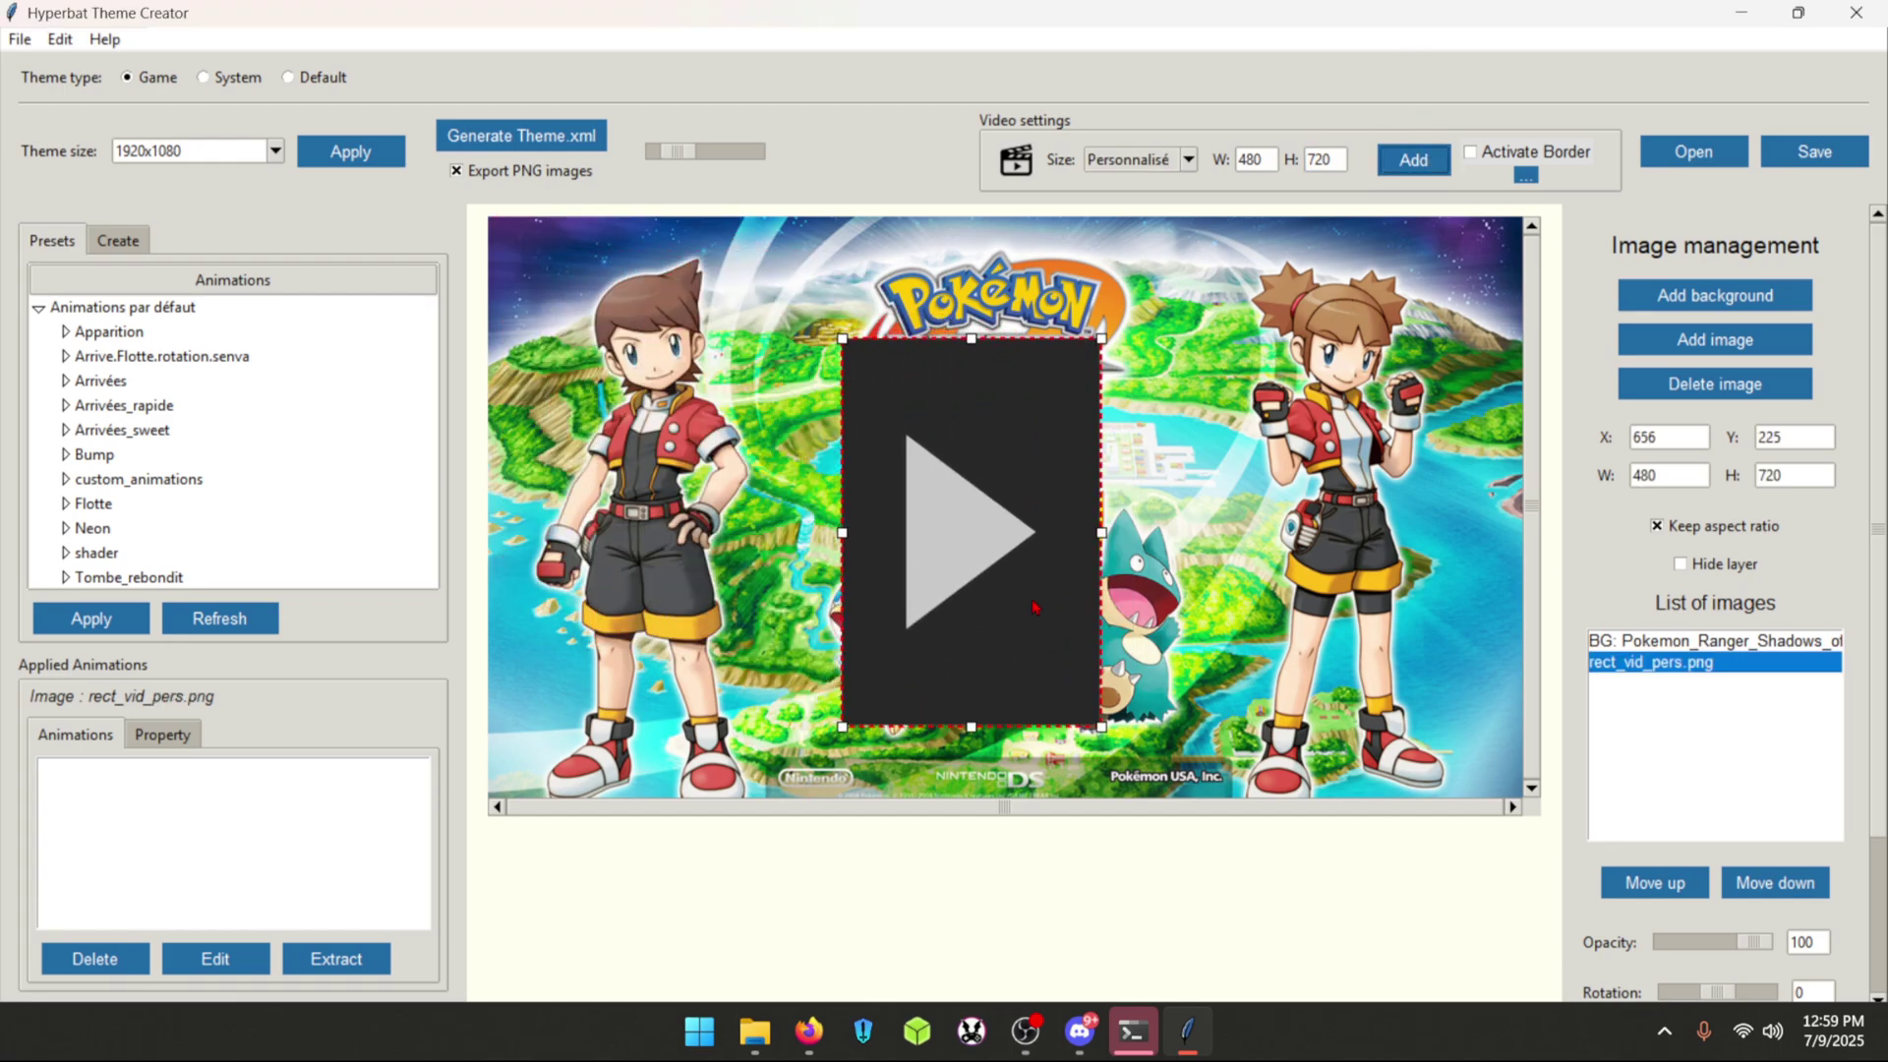
pyautogui.moveTo(1005, 453); pyautogui.dragTo(1036, 450)
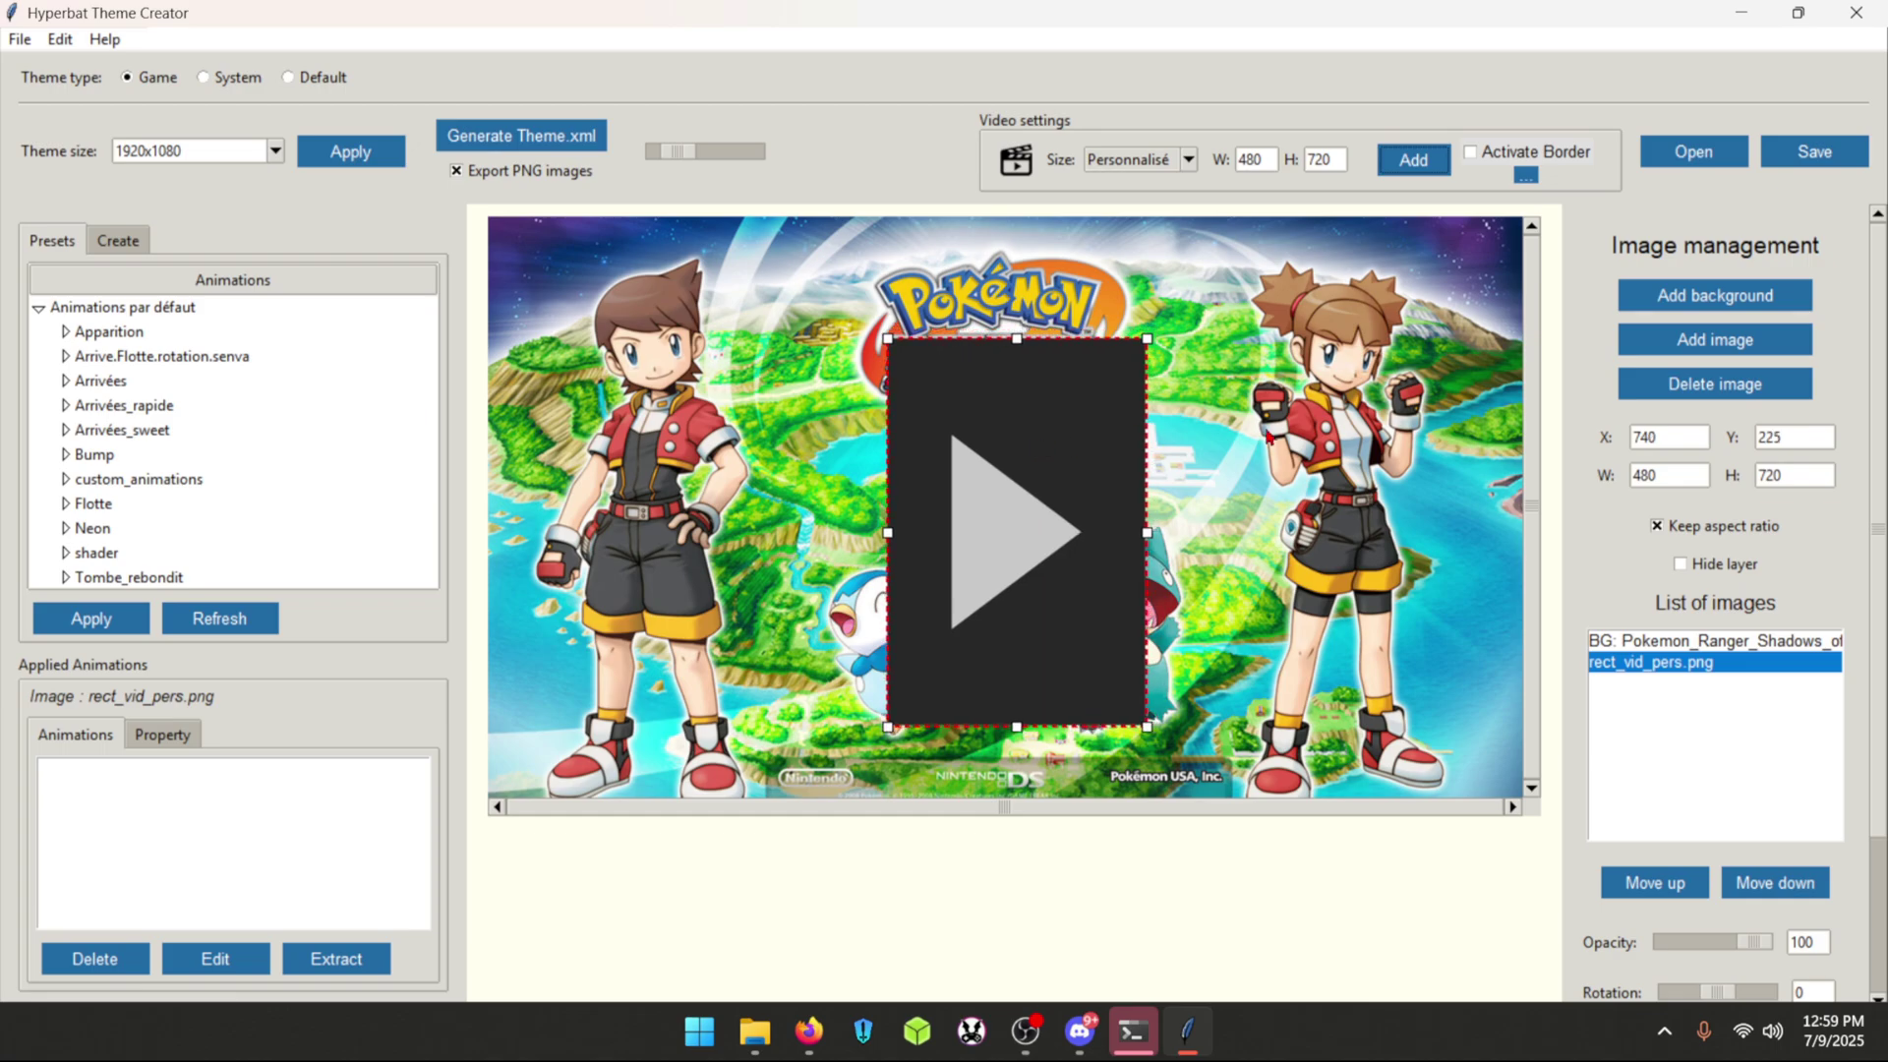